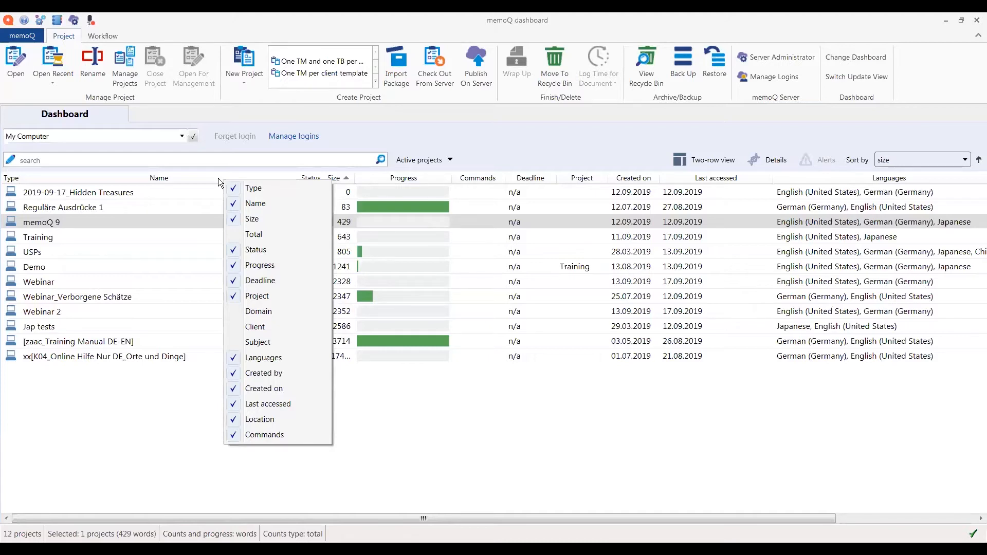
Sort the dashboard's project list by name.
left_click(218, 178)
left_click(218, 178)
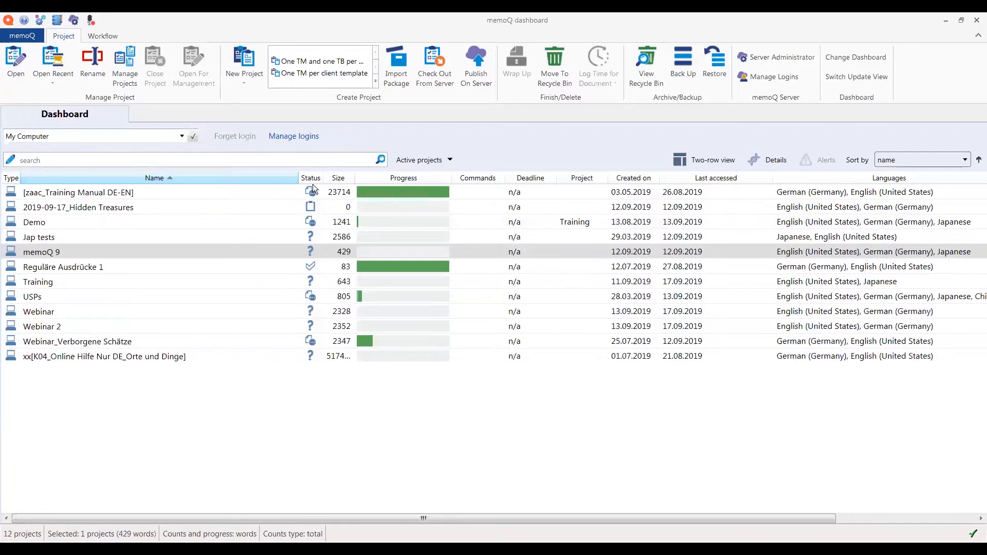
left_click_drag(303, 179, 353, 180)
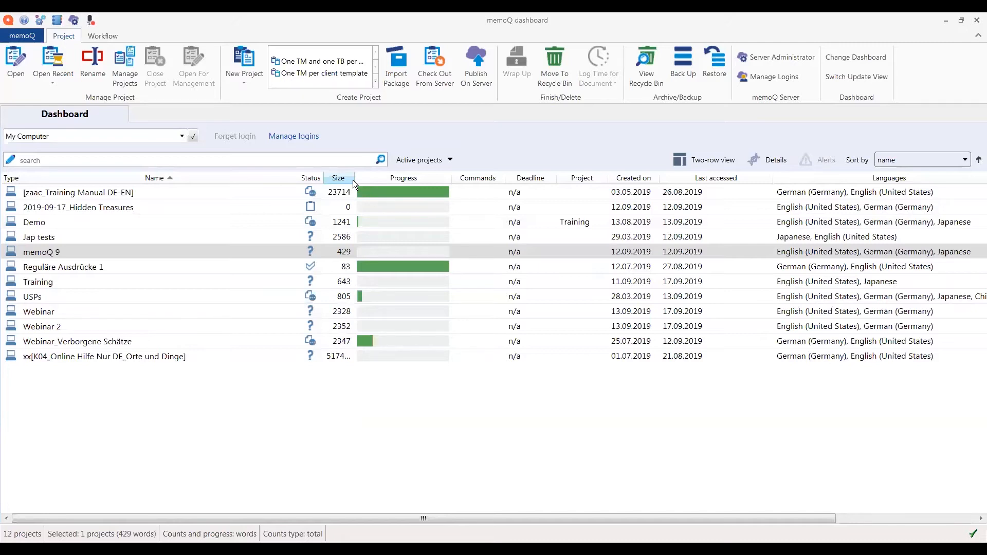
Open the local Webinar project and open its document Demo 1.docx in the translation editor.
double_click(71, 311)
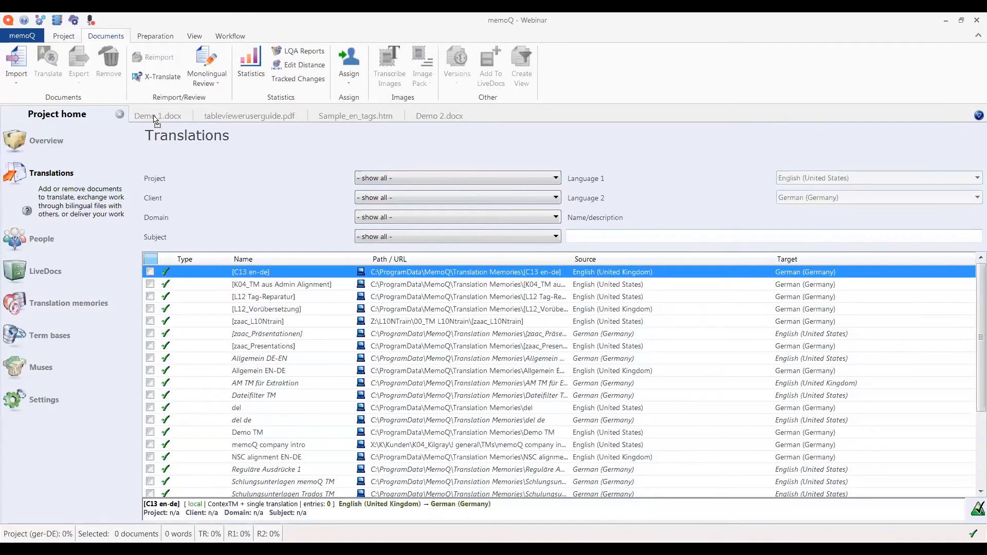
left_click(154, 118)
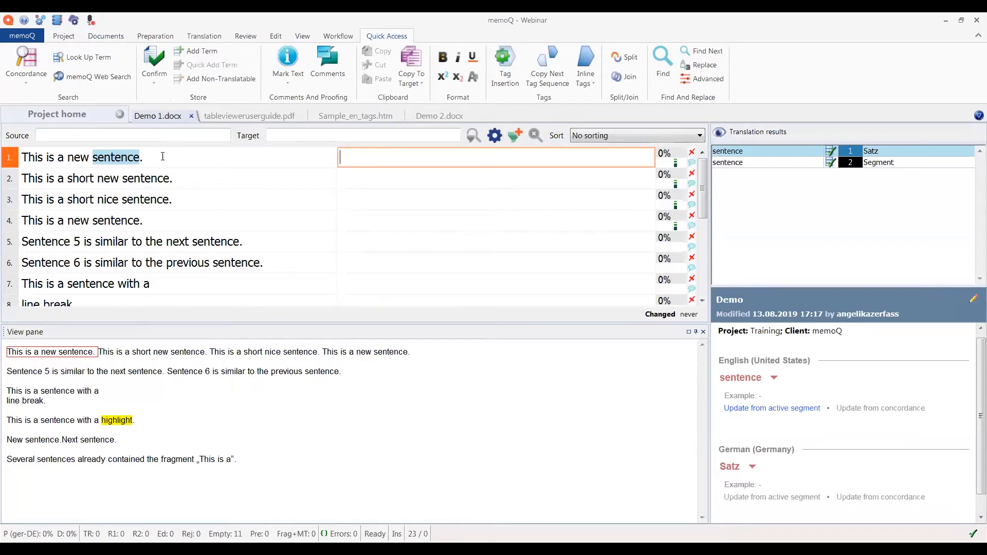
View the row history of segment 1, select version 1.0, and close the history without restoring it.
right_click(163, 156)
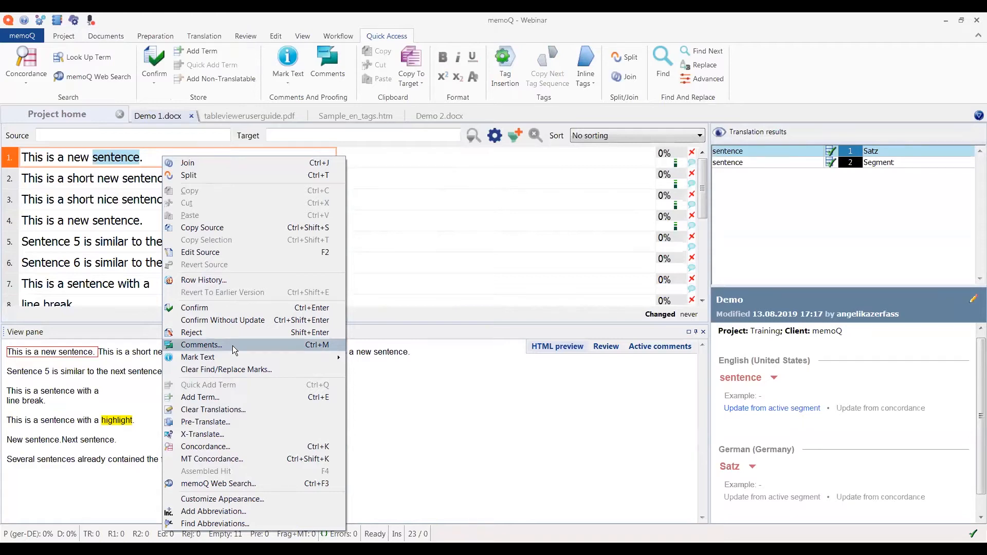
left_click(241, 280)
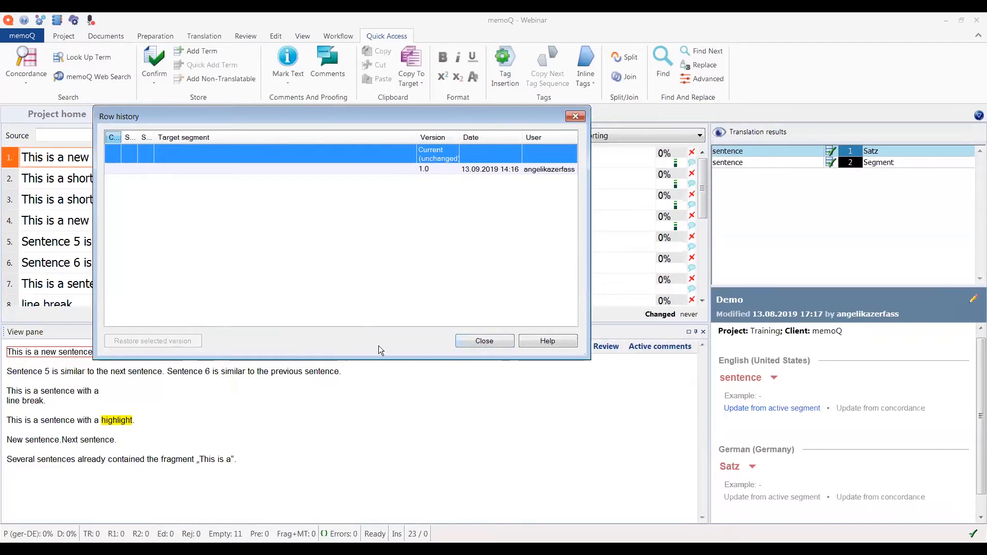
left_click(470, 171)
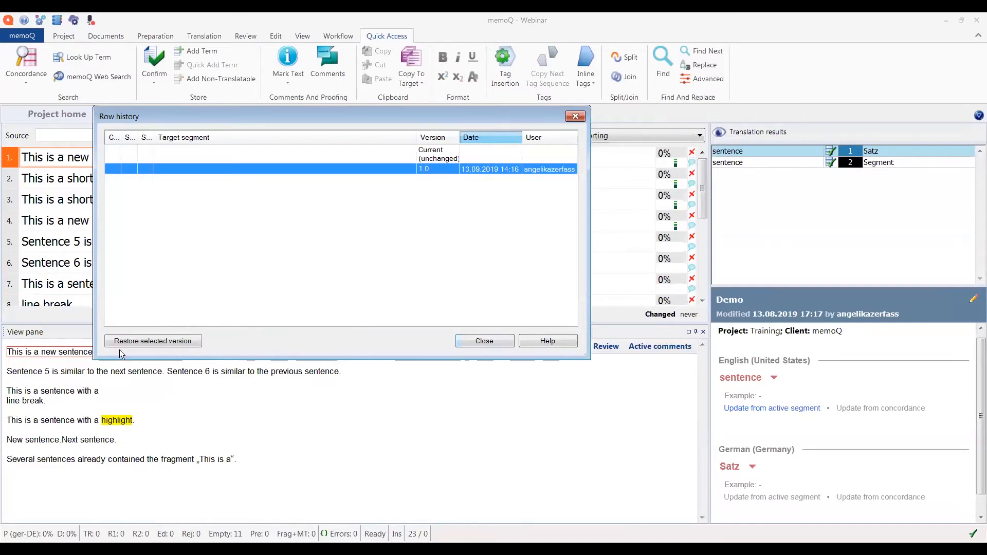
left_click(483, 340)
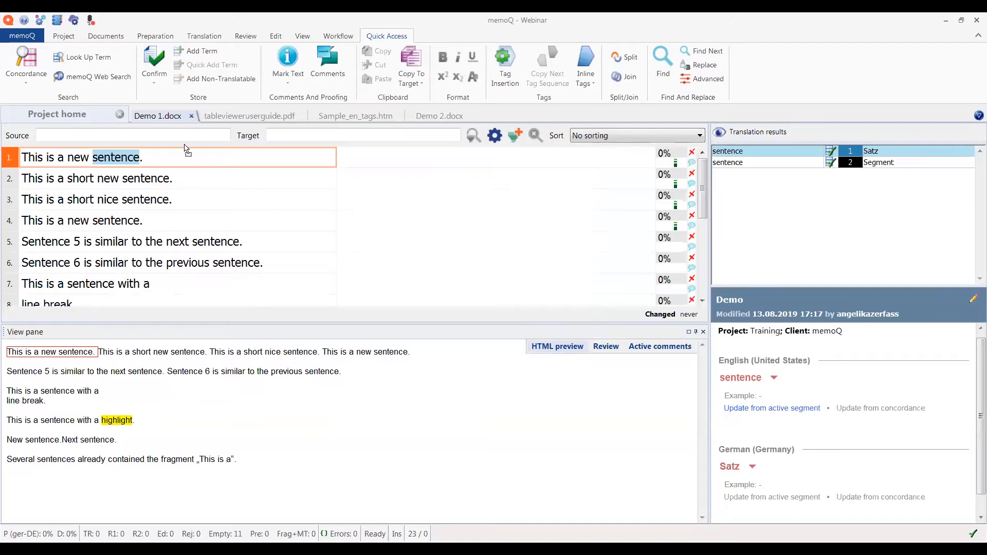
Check the path-copying options of the open Demo 1.docx and return to the project's Translations document list.
right_click(153, 118)
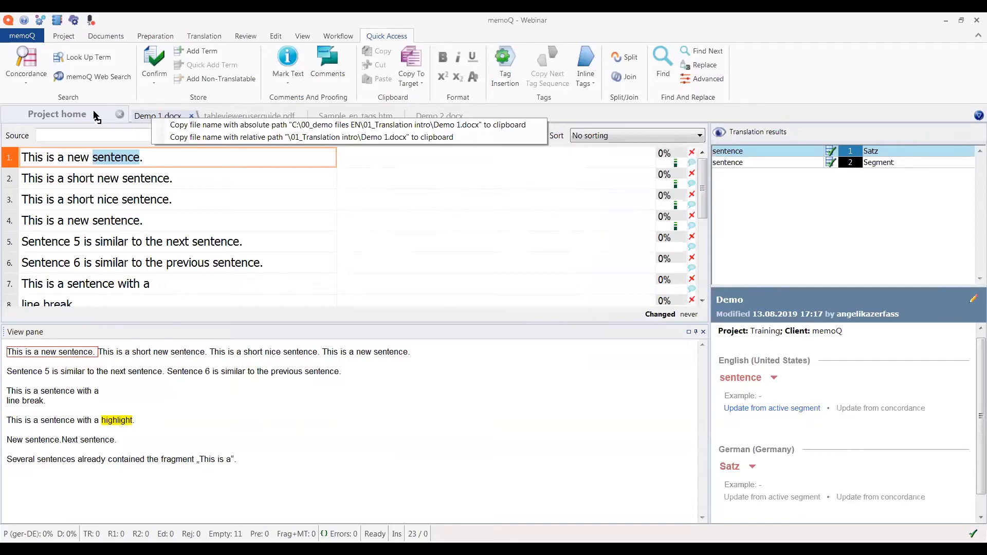
left_click(81, 117)
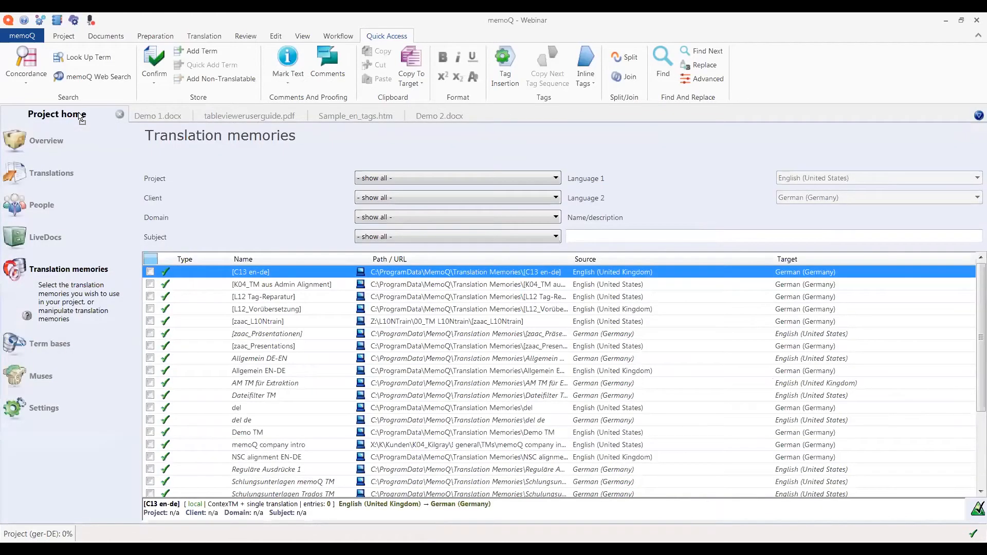
left_click(82, 182)
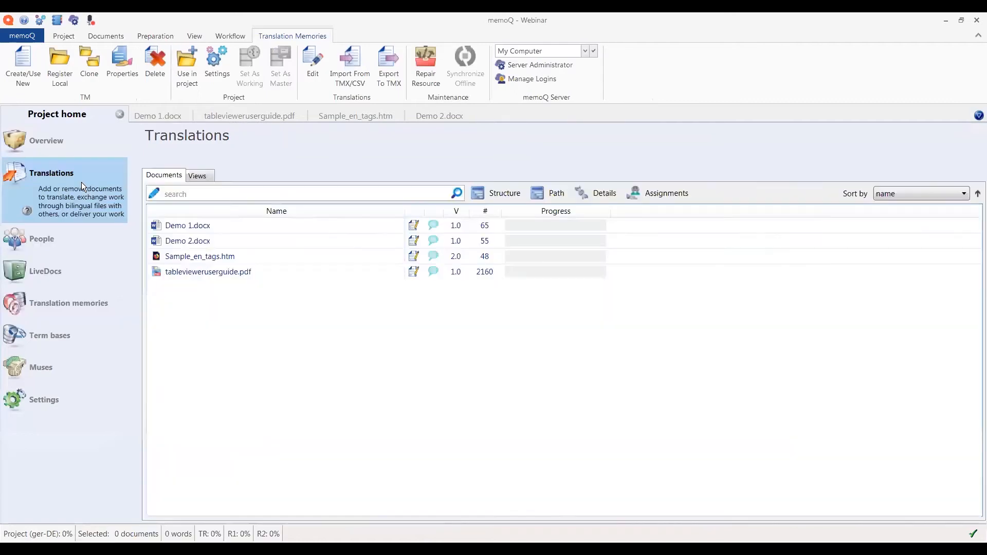
Copy the file names of all project documents, from Demo 1.docx through tablevieweruserguide.pdf.
left_click(178, 225)
left_click(179, 271, "shift")
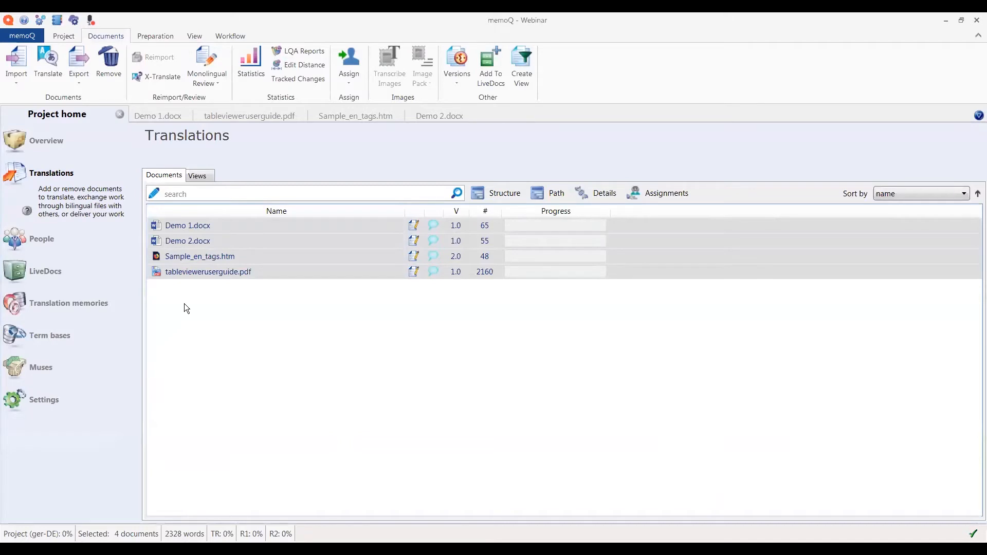
right_click(196, 273)
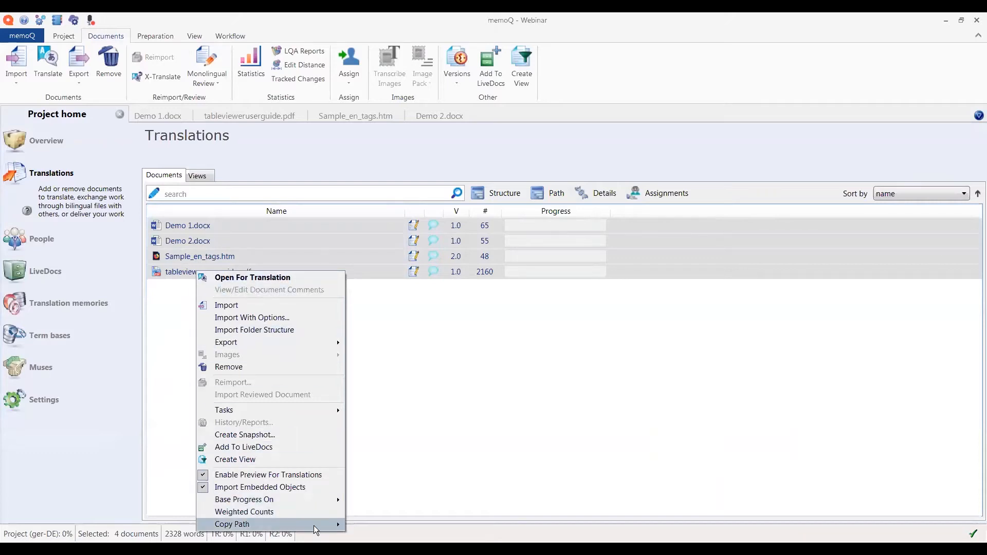
mouse_move(313, 525)
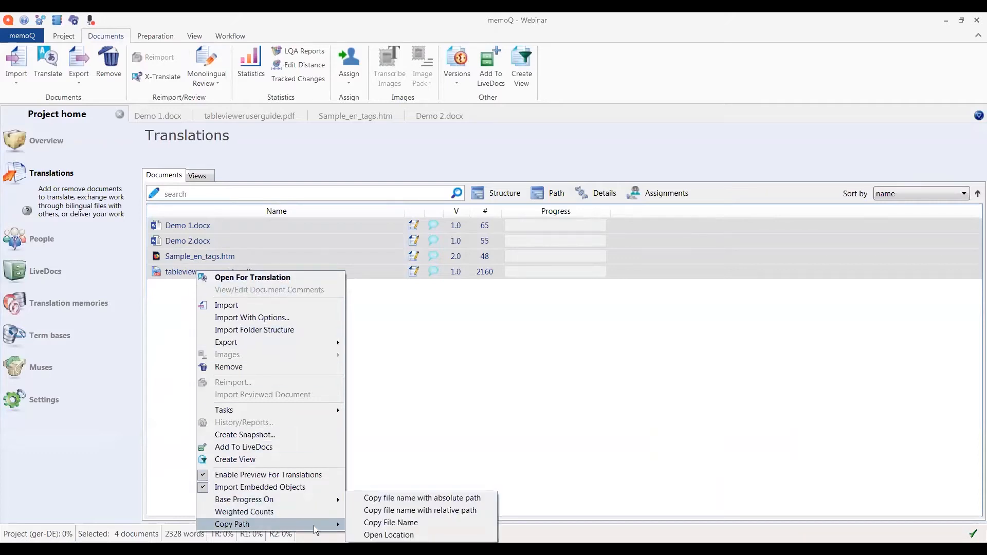
left_click(444, 523)
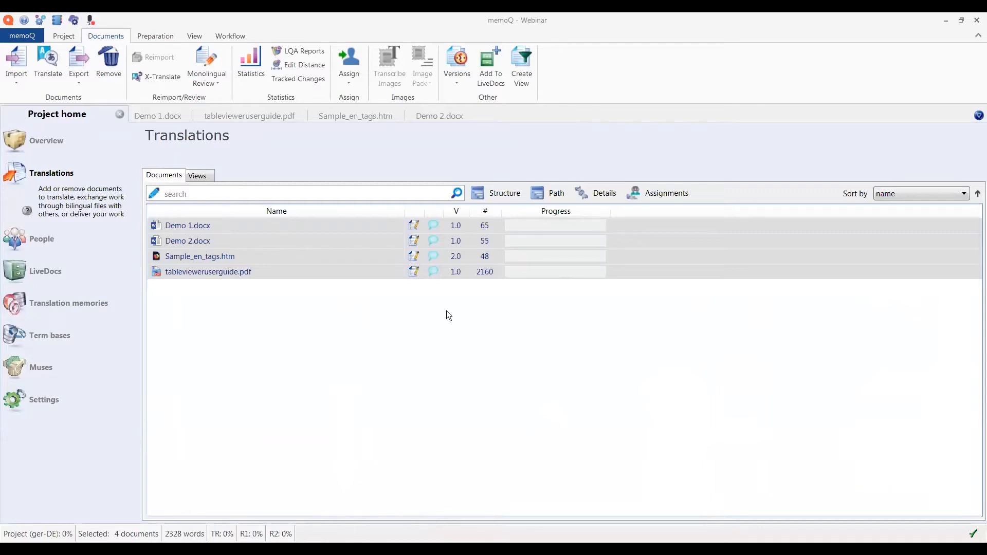
Review the path-copying options for the selected documents again and clear the document selection.
right_click(308, 256)
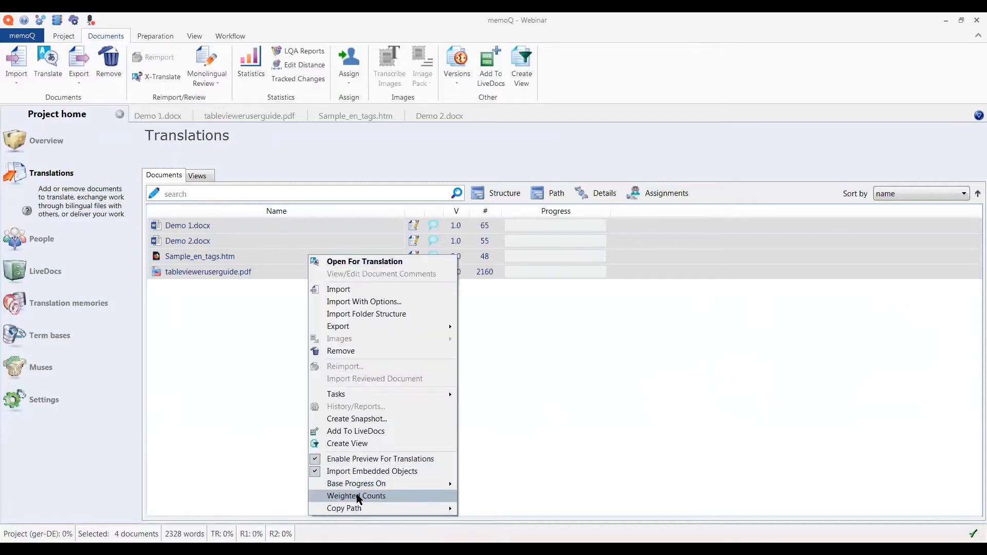
mouse_move(358, 510)
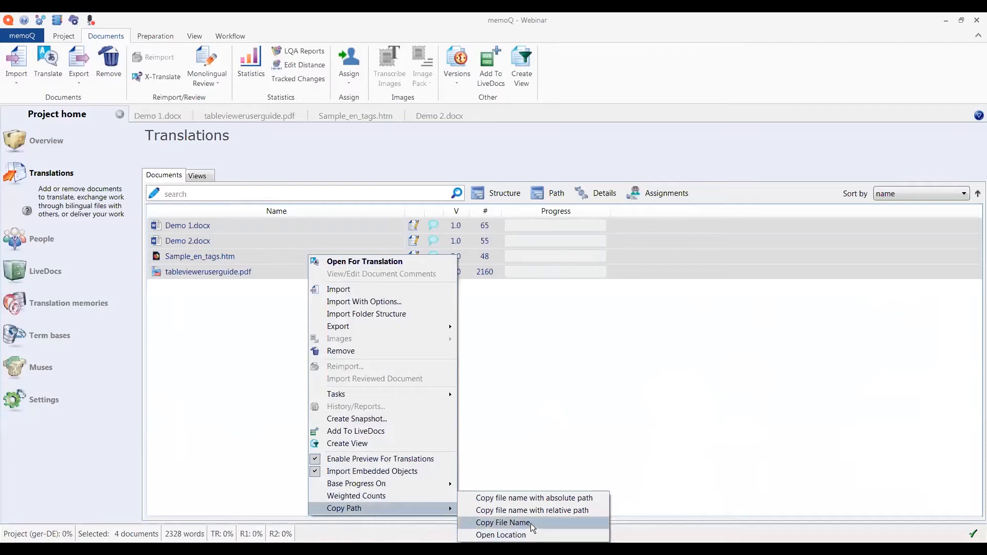
left_click(212, 412)
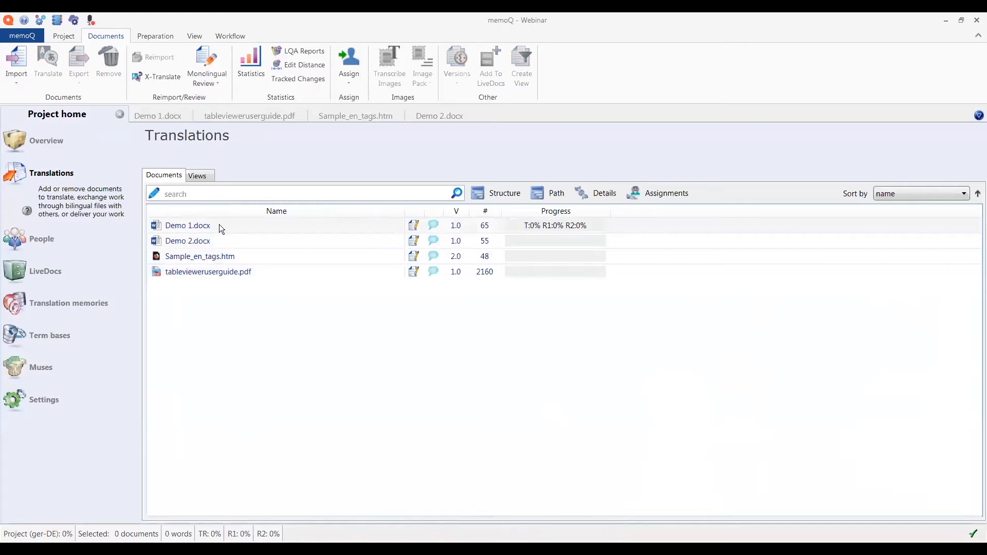
Close the Webinar project and connect the dashboard to the mirage.memoq.com server.
left_click(121, 116)
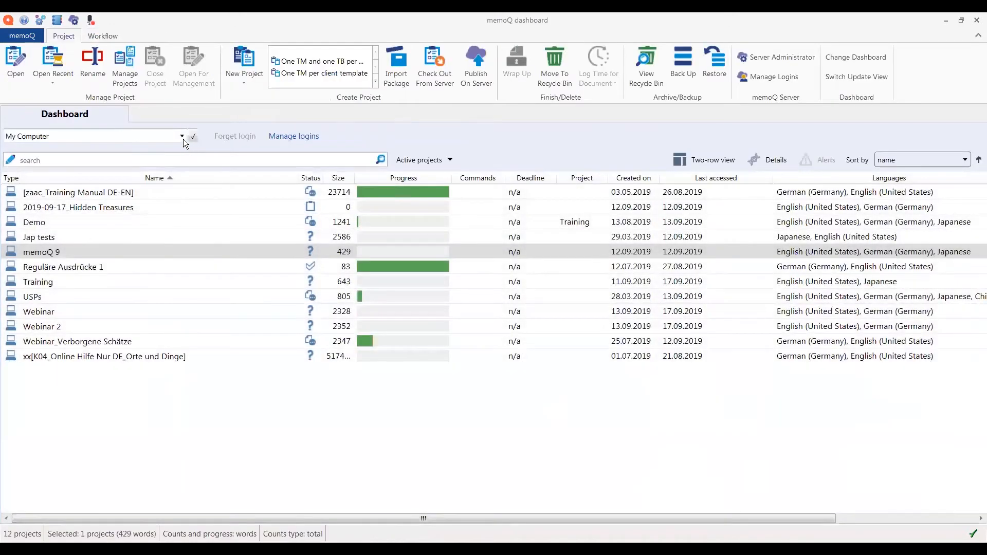
left_click(181, 137)
left_click(167, 157)
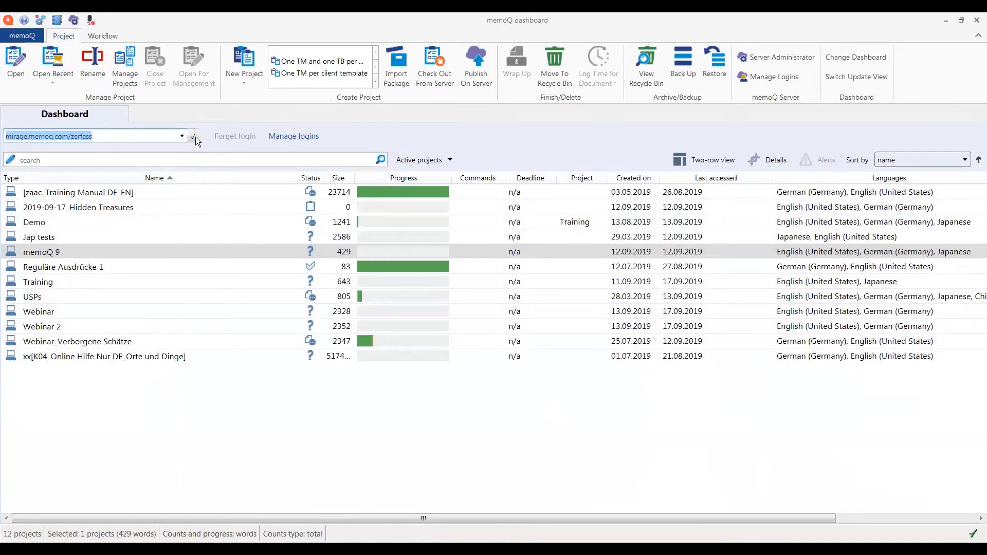
left_click(194, 136)
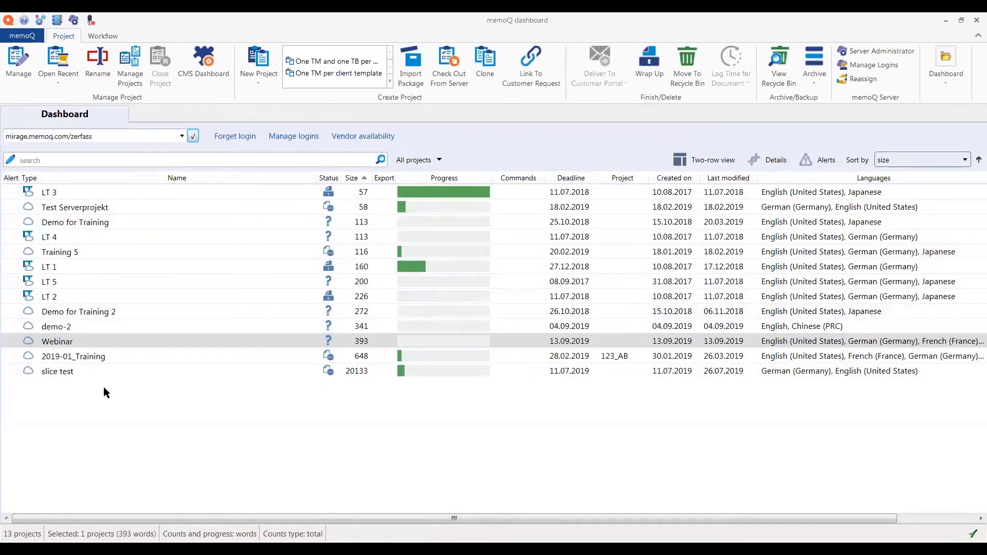
Review the project report options for the server's Webinar project and cancel without creating a report.
right_click(122, 341)
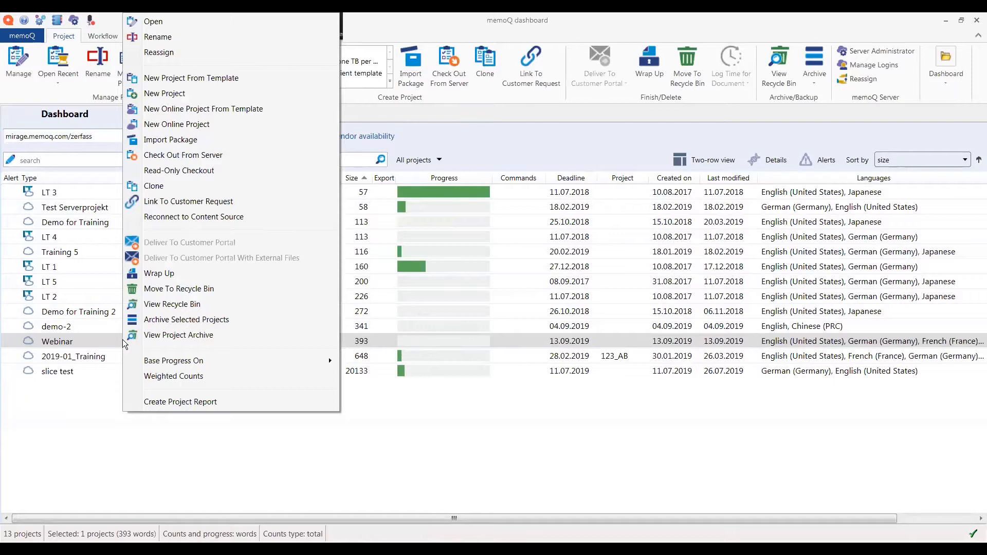
left_click(249, 406)
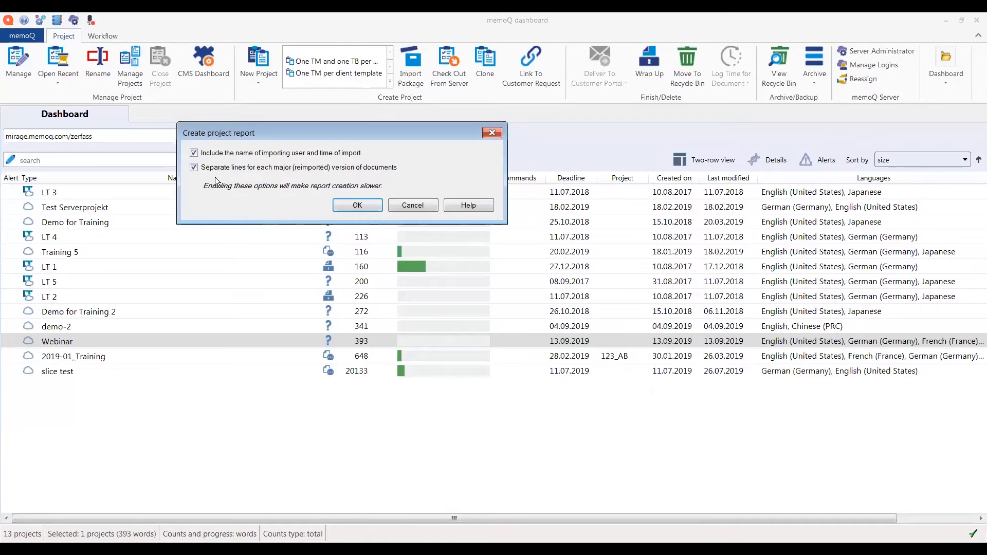
left_click(404, 207)
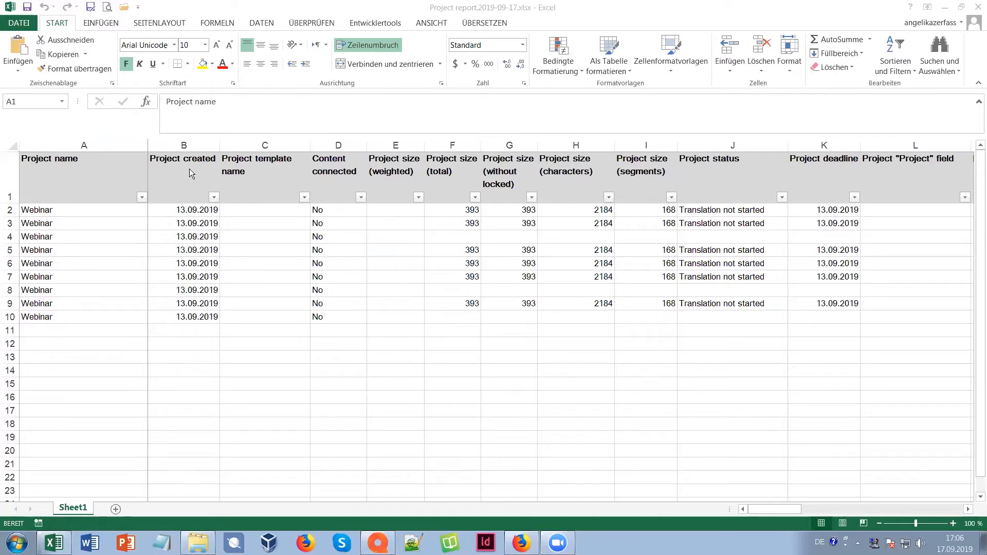
Examine the Project template name and Content connected columns of the project report in Excel.
left_click(263, 175)
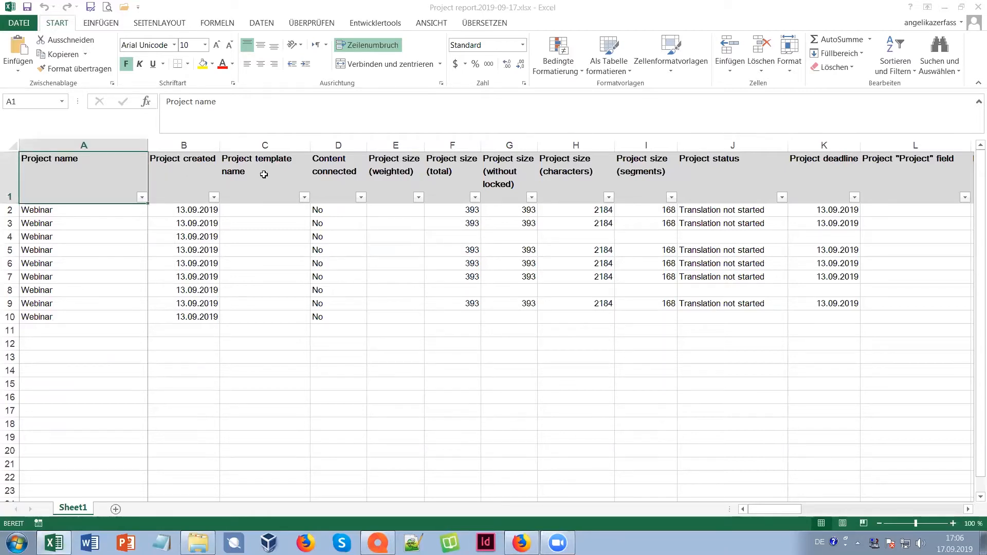
left_click(263, 174)
left_click(332, 183)
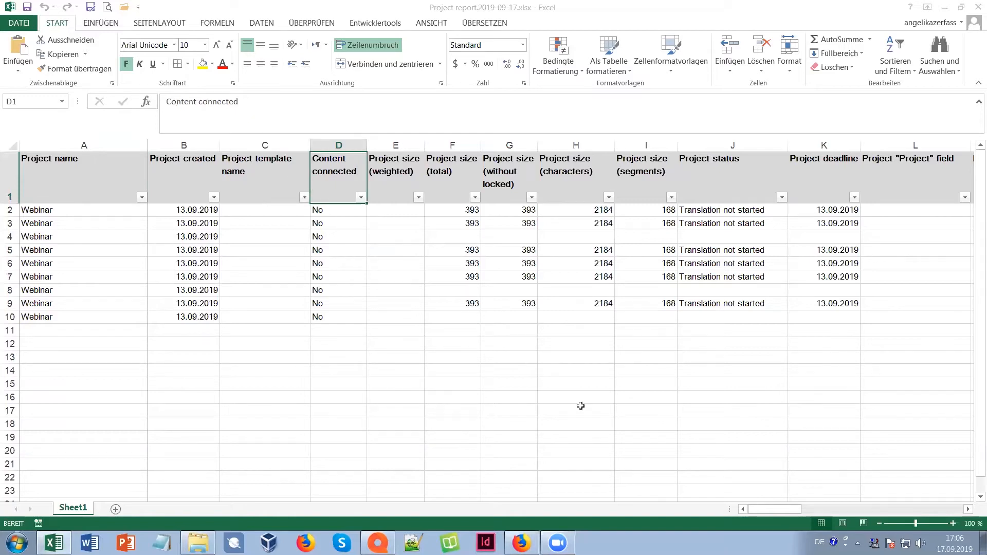
Compare the Document latest flags with the document names for Demo 2.docx and Demo 1.docx, and close the report workbook.
left_click_drag(762, 508, 822, 502)
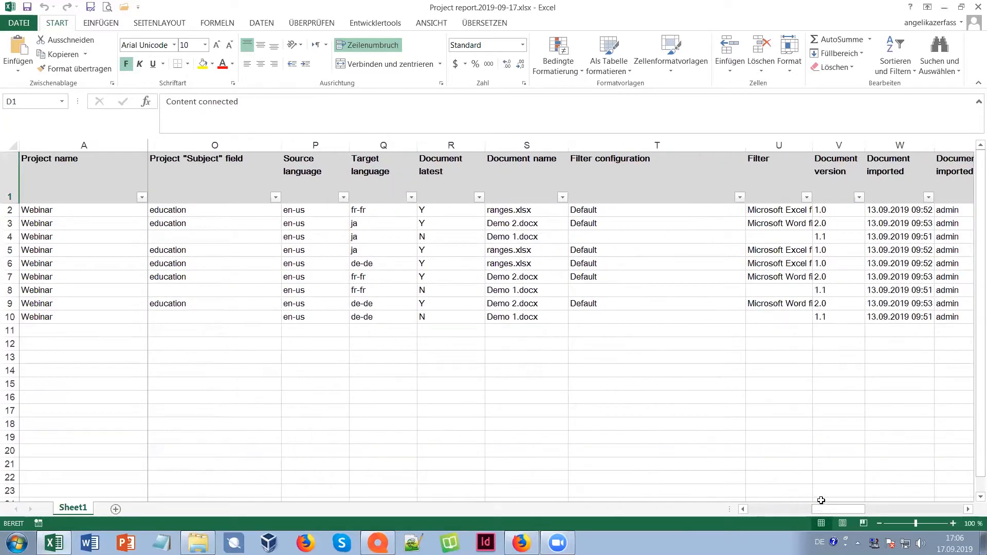
left_click(455, 170)
left_click(448, 208)
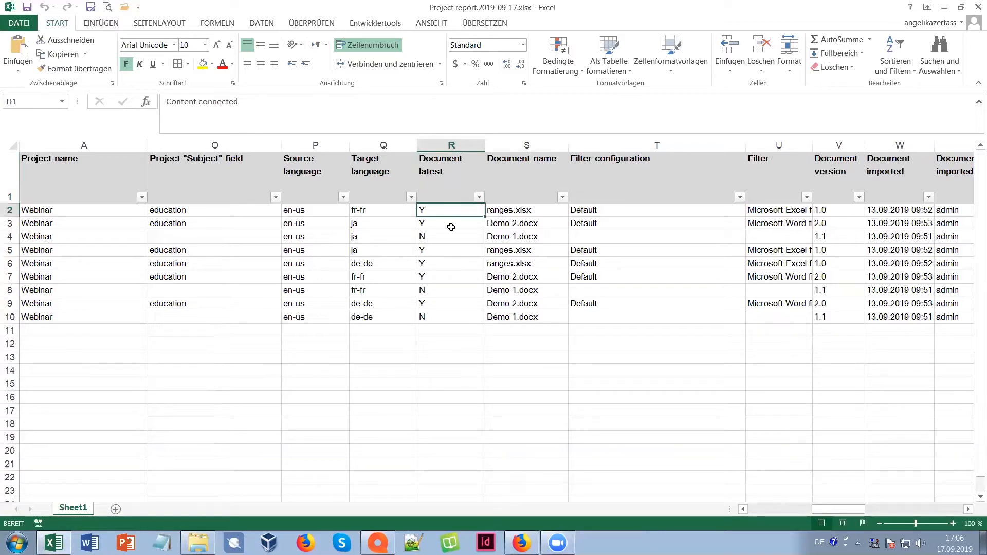
left_click(451, 238)
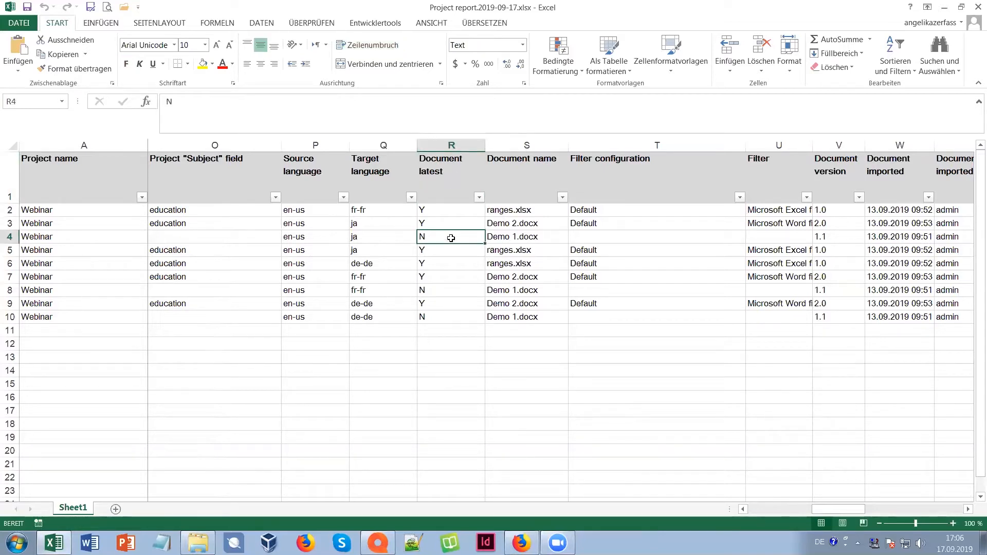
left_click(543, 223)
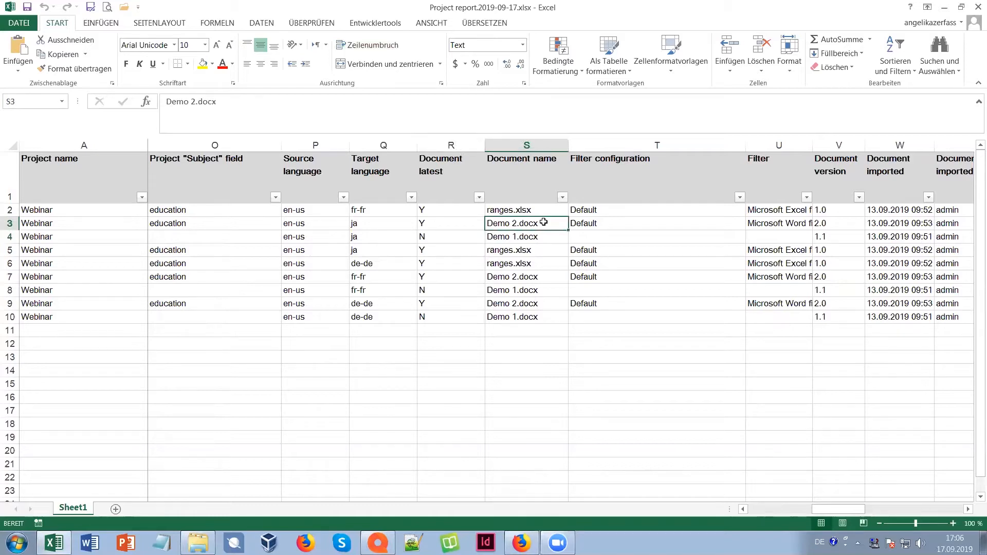
left_click(456, 224)
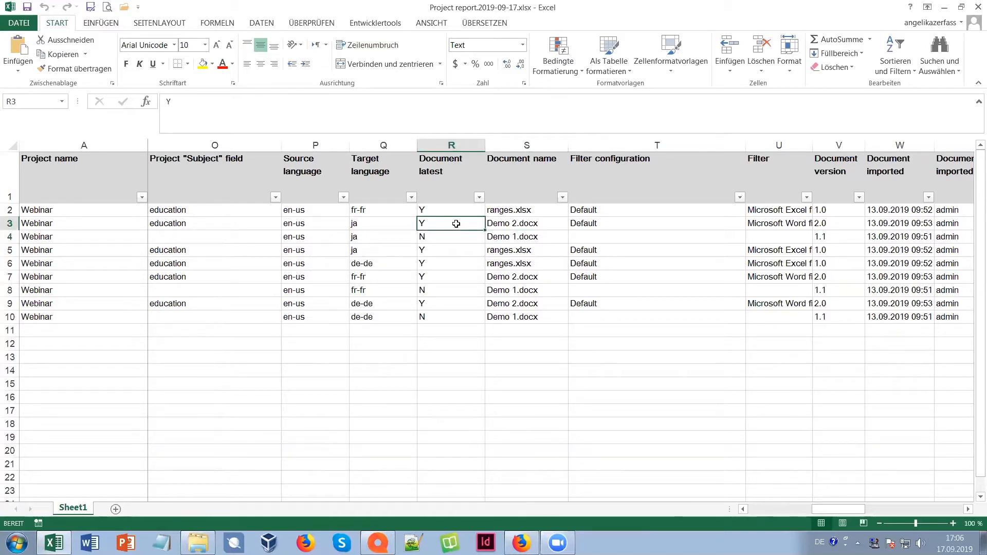
left_click(550, 237)
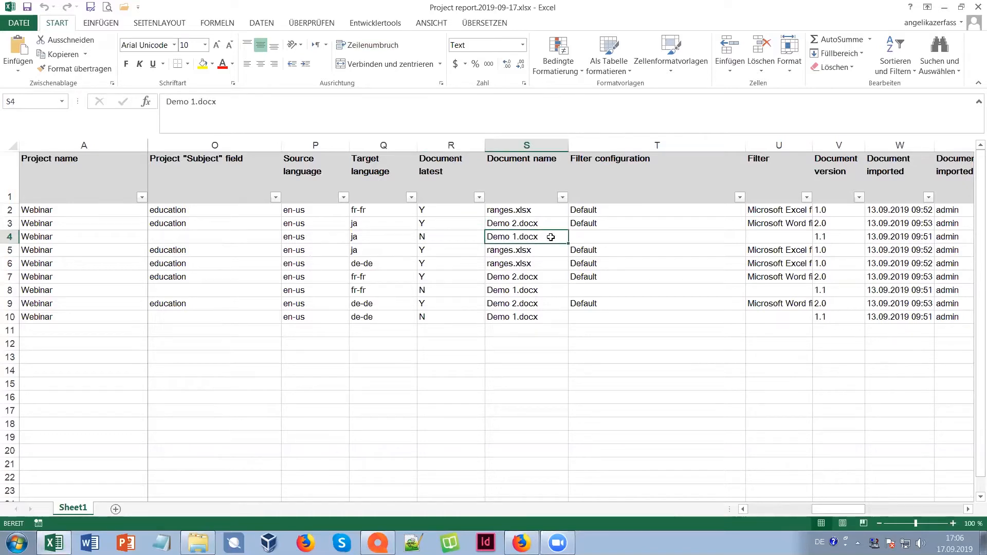
left_click(444, 239)
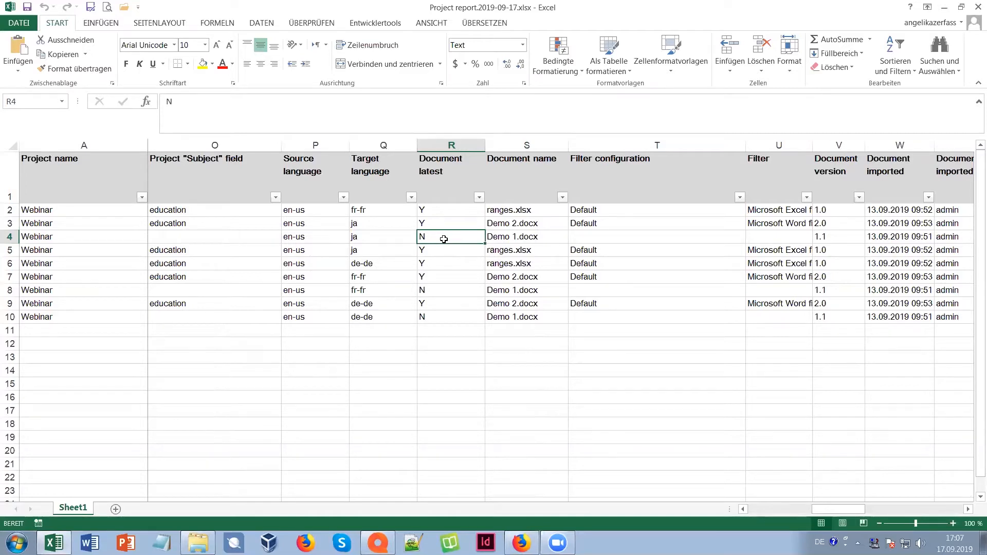
left_click(977, 8)
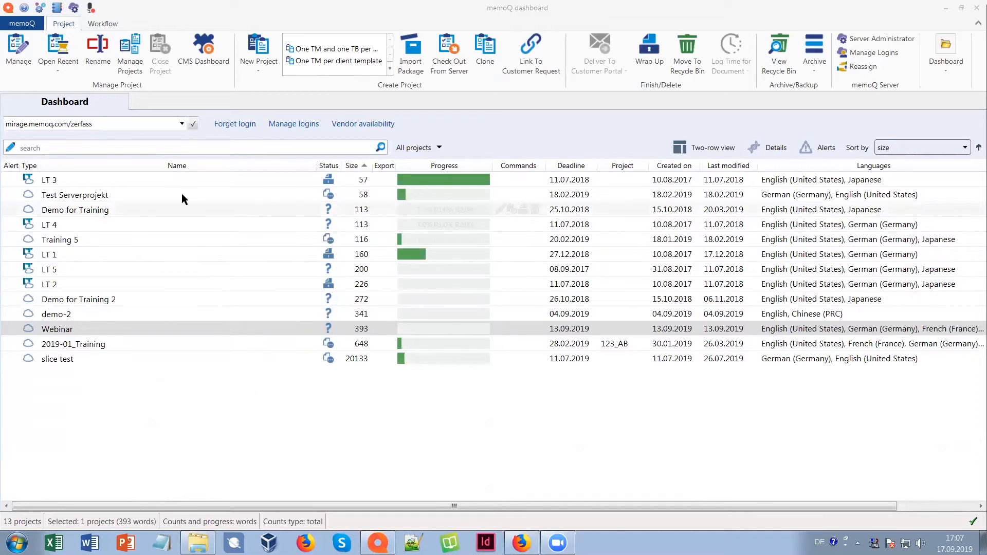
Switch the dashboard to My Computer and open the local Webinar project.
left_click(181, 124)
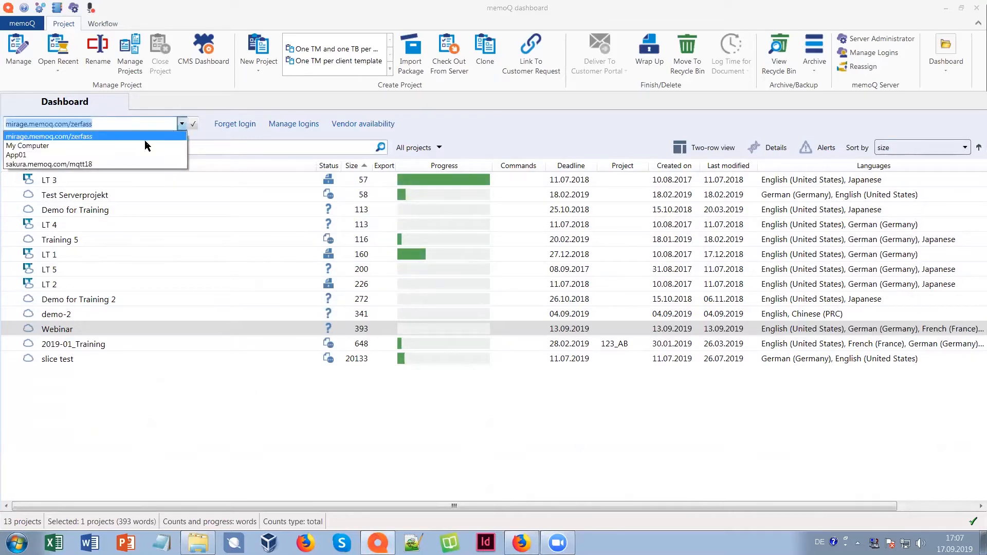
left_click(144, 136)
left_click(193, 124)
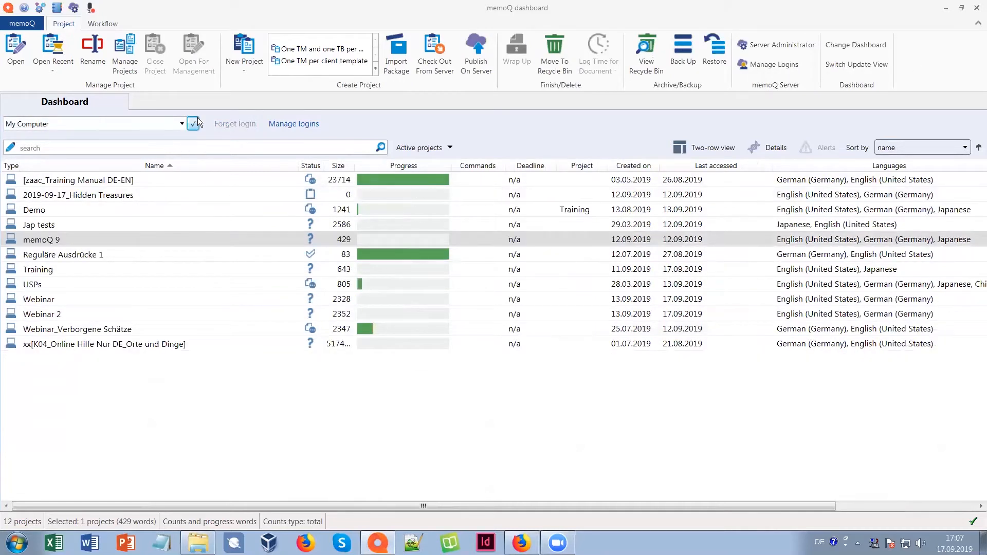
double_click(60, 298)
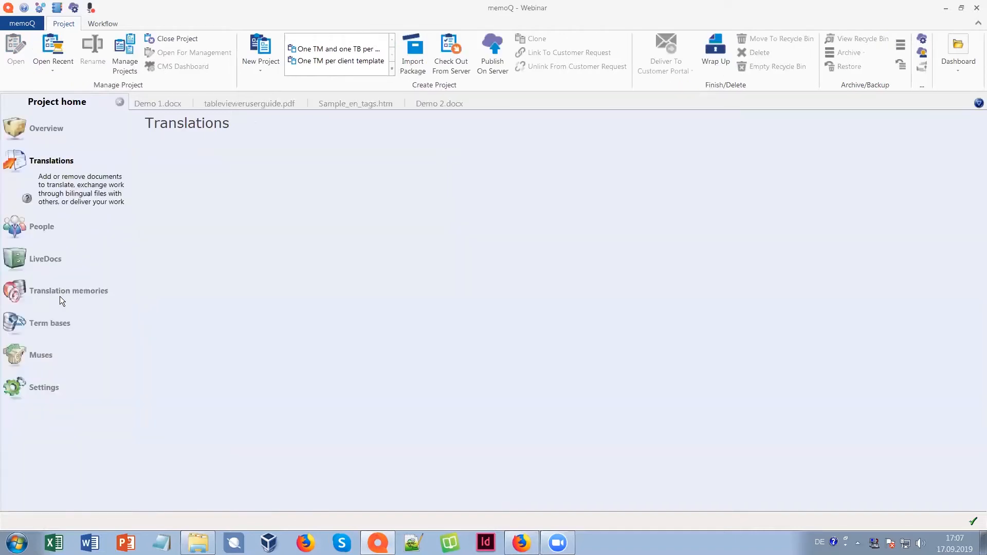
Show the Webinar project's translation documents and close all open document tabs.
left_click(59, 297)
left_click(62, 161)
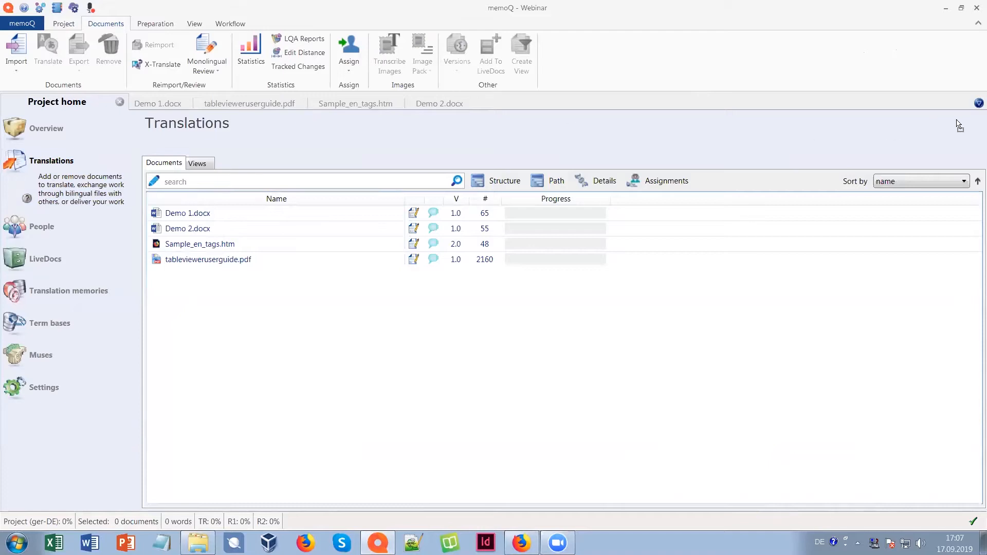
left_click(971, 107)
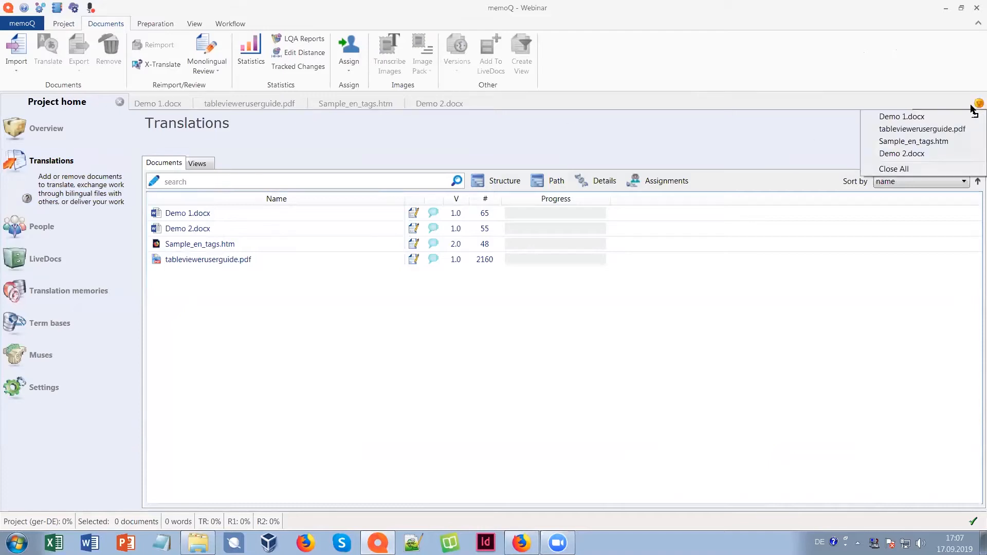
left_click(914, 169)
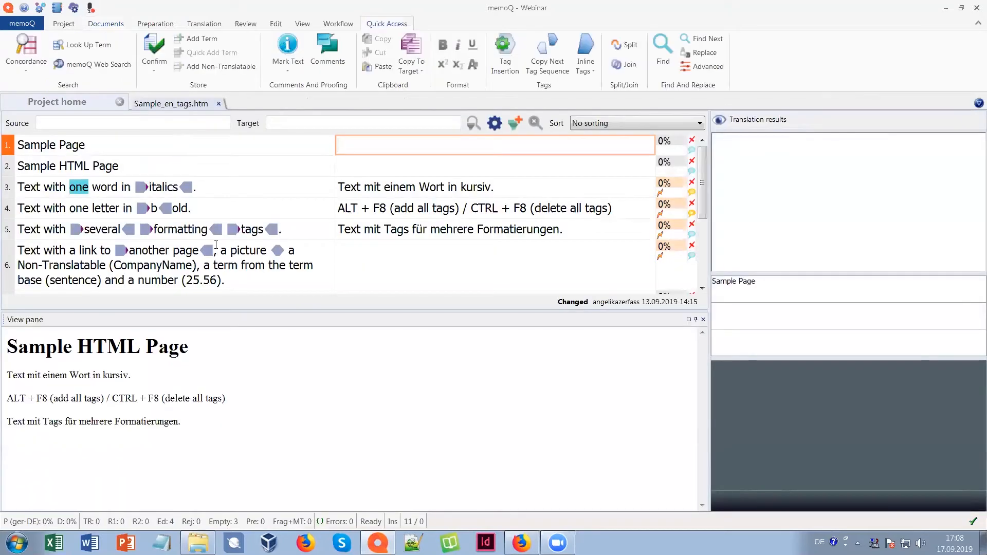
Insert the opening and closing italics tags around "kursiv" in segment 3's target of Sample_en_tags.htm, one tag at a time.
mouse_move(426, 347)
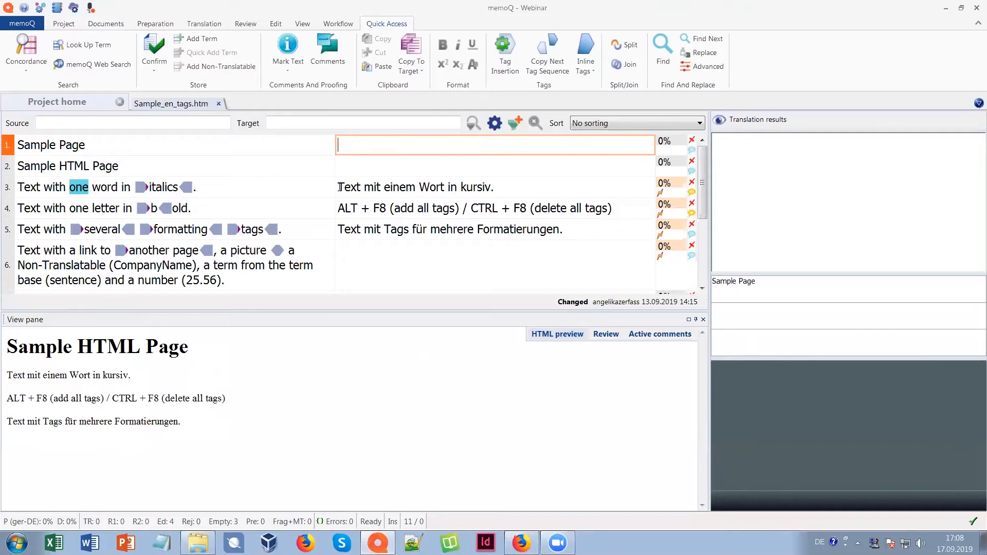
left_click_drag(339, 187, 502, 187)
left_click(509, 187)
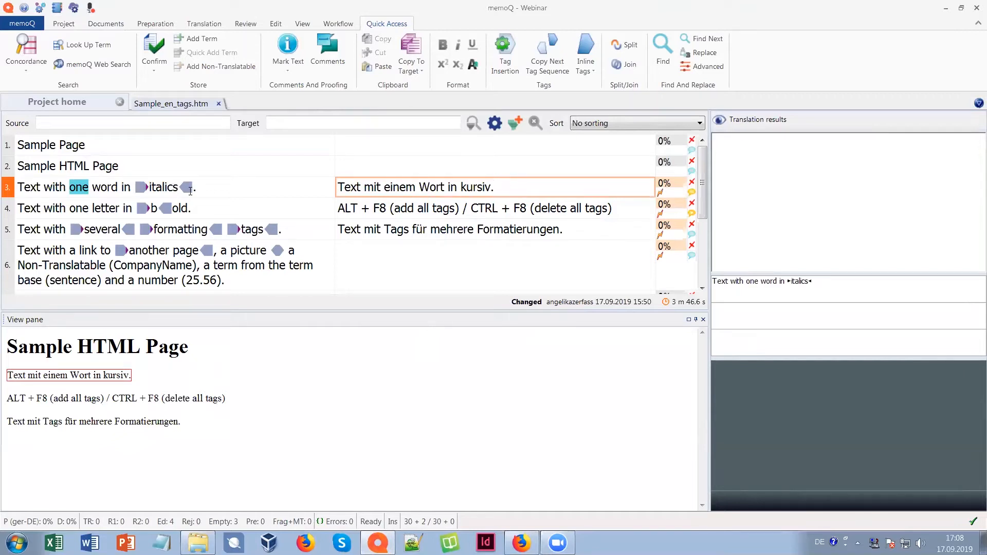
left_click_drag(136, 185, 148, 184)
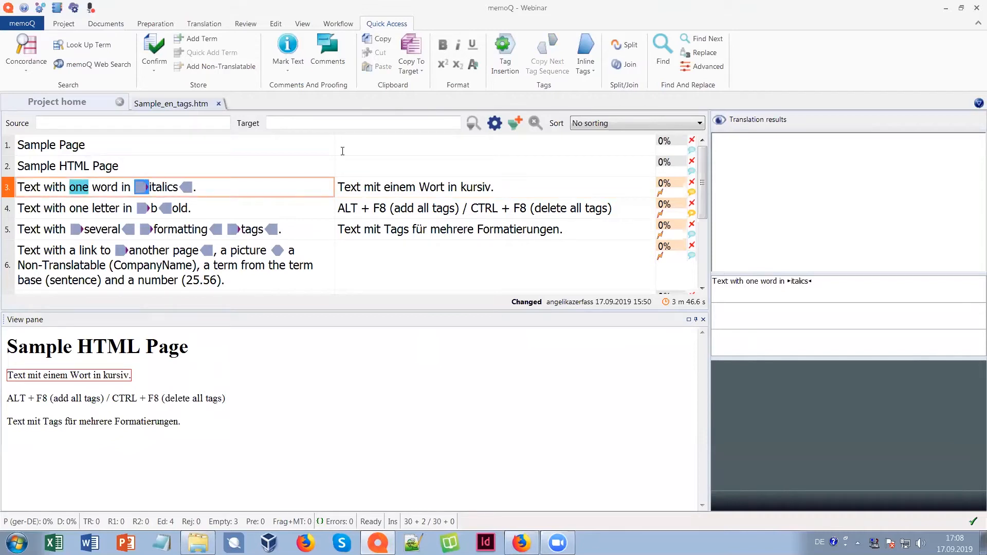
left_click(457, 187)
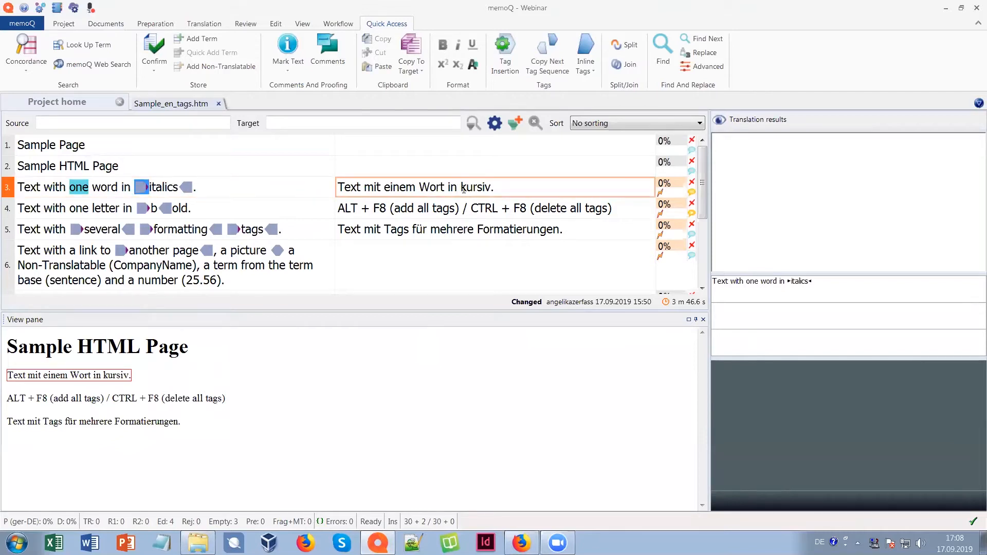
key("F9")
key("BackSpace")
key("F9")
left_click(507, 190)
key("F9")
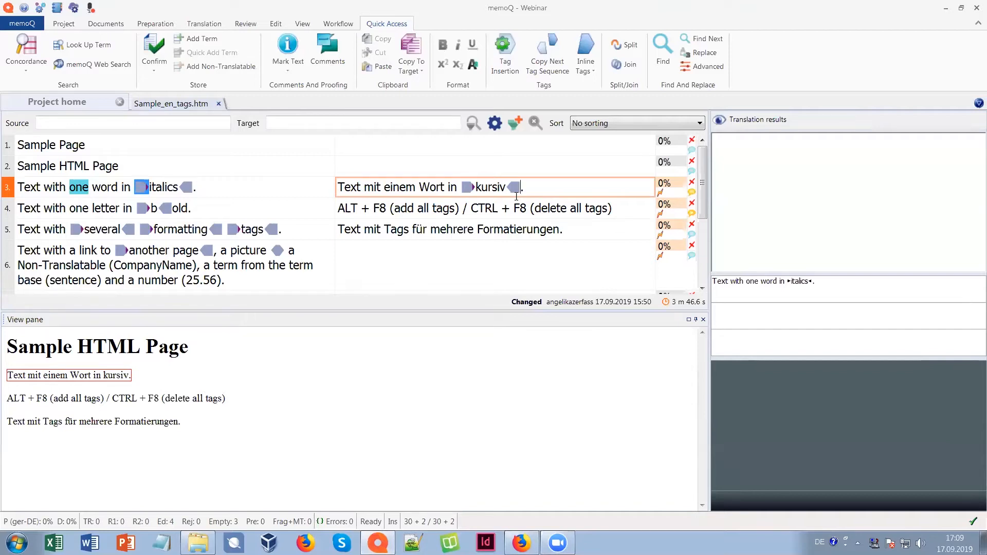
Delete both tags around "kursiv" in segment 3's target.
key("BackSpace")
left_click(476, 187)
key("BackSpace")
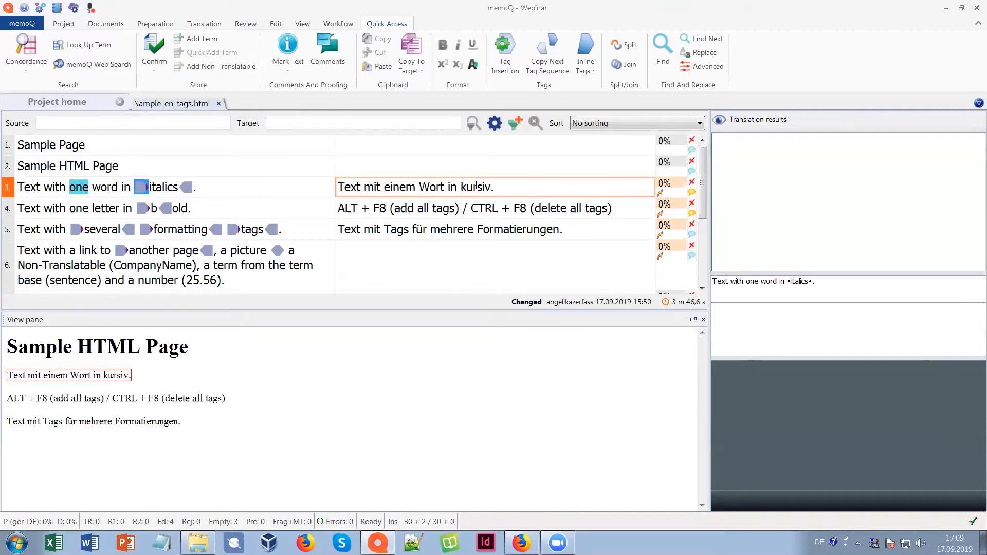
Select "kursiv" in segment 3's target and wrap it in the source tag pair with Copy Next Tag Sequence.
left_click_drag(460, 187, 491, 187)
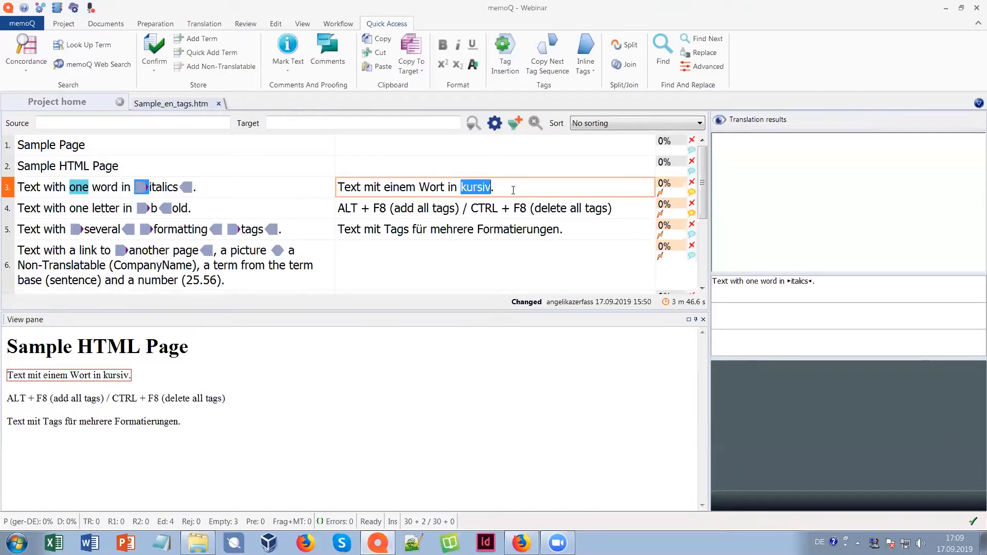
left_click(553, 64)
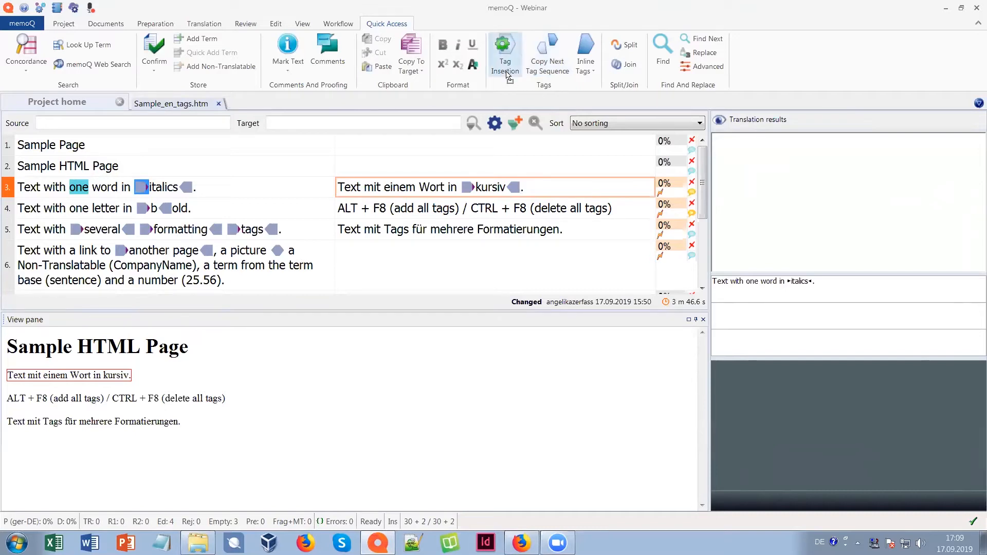
Go to the end of segment 5's target and change the inline tag display to show tag names such as i, b and u.
left_click(338, 229)
left_click_drag(337, 228, 570, 230)
left_click(584, 231)
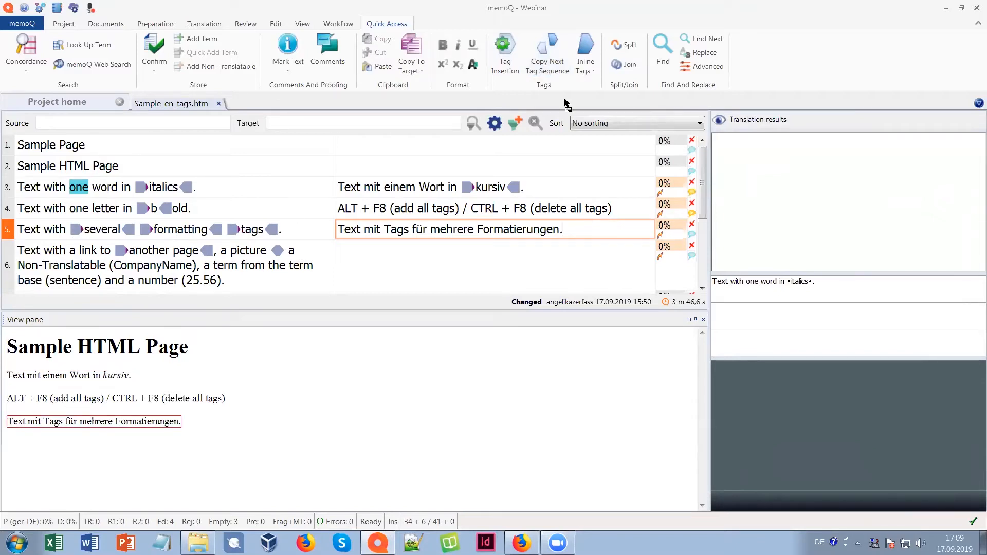
left_click(585, 59)
left_click(602, 104)
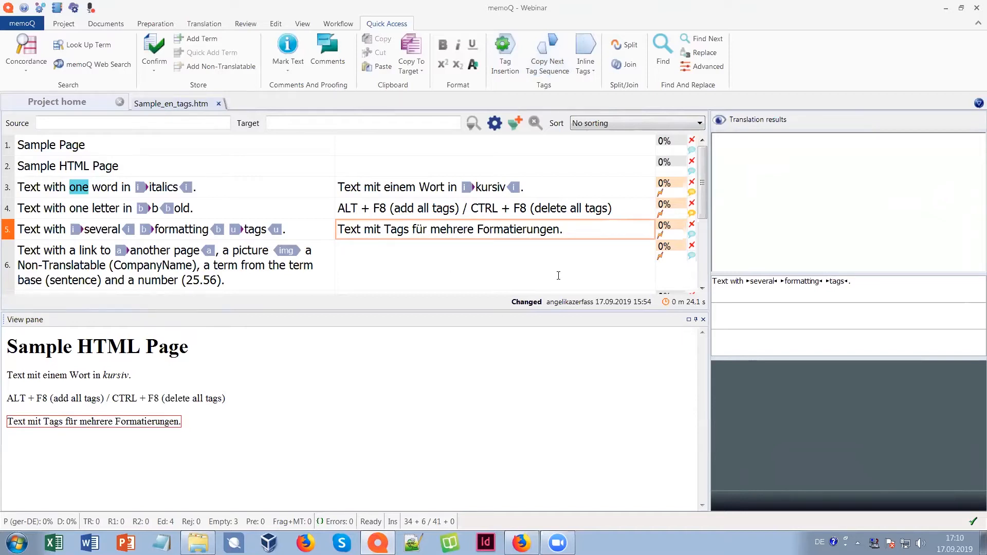
Wrap "mehrere" in segment 5's target in the i tag pair using Tag Insertion mode, correcting the misplaced closing tag.
left_click(507, 57)
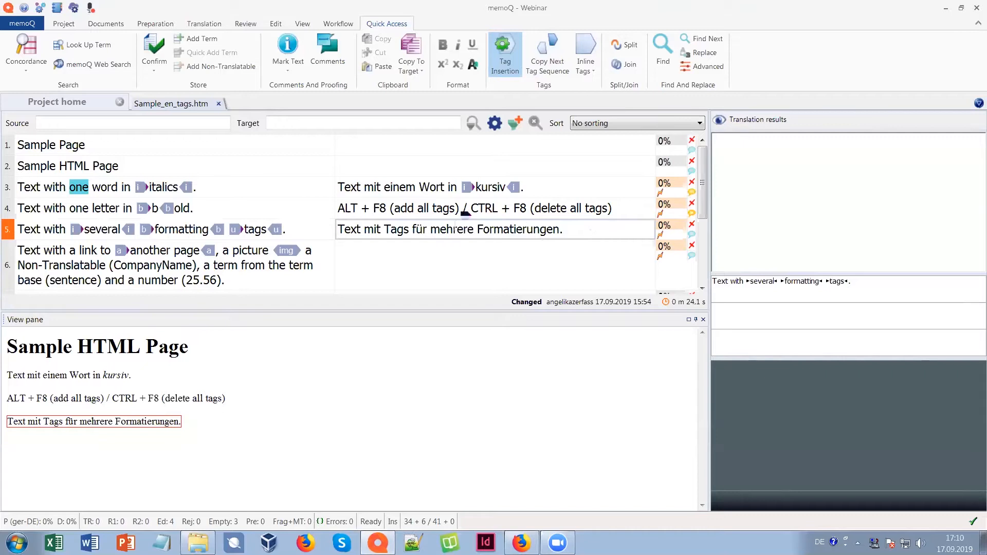
left_click(432, 229)
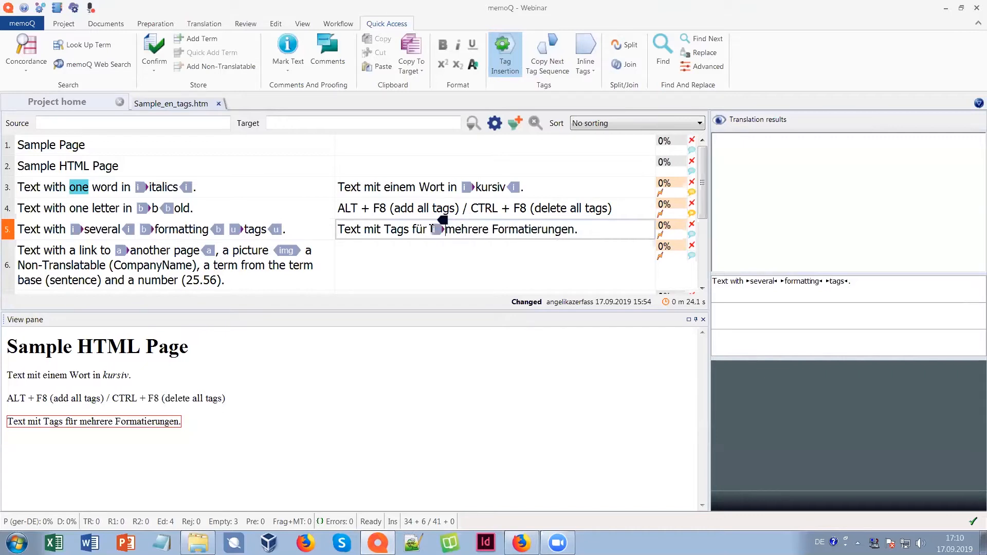
left_click(497, 220)
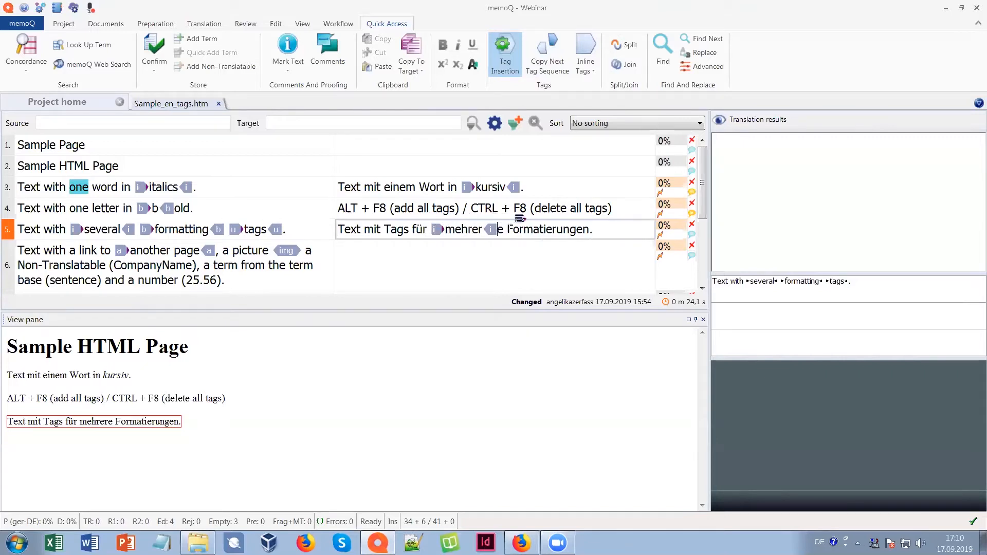
key("ctrl+z")
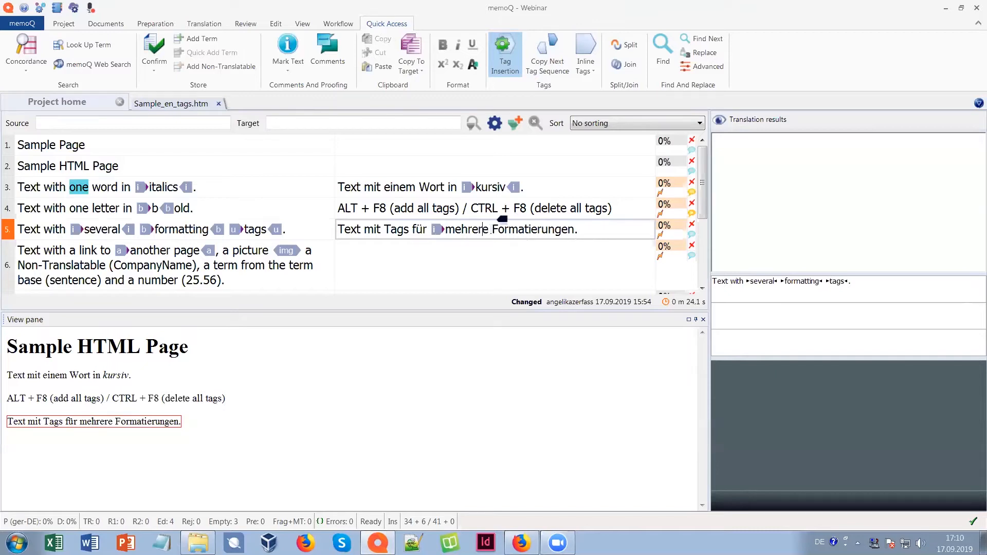
left_click(489, 226)
Wrap "Formatierungen" in the b tag pair and "Tags" in the u tag pair in segment 5's target.
left_click(516, 218)
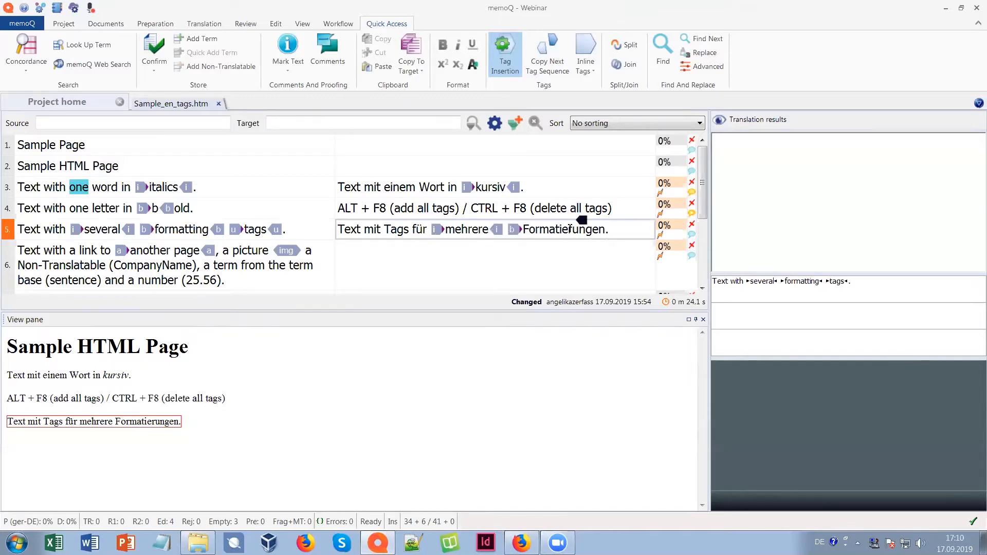
left_click(611, 221)
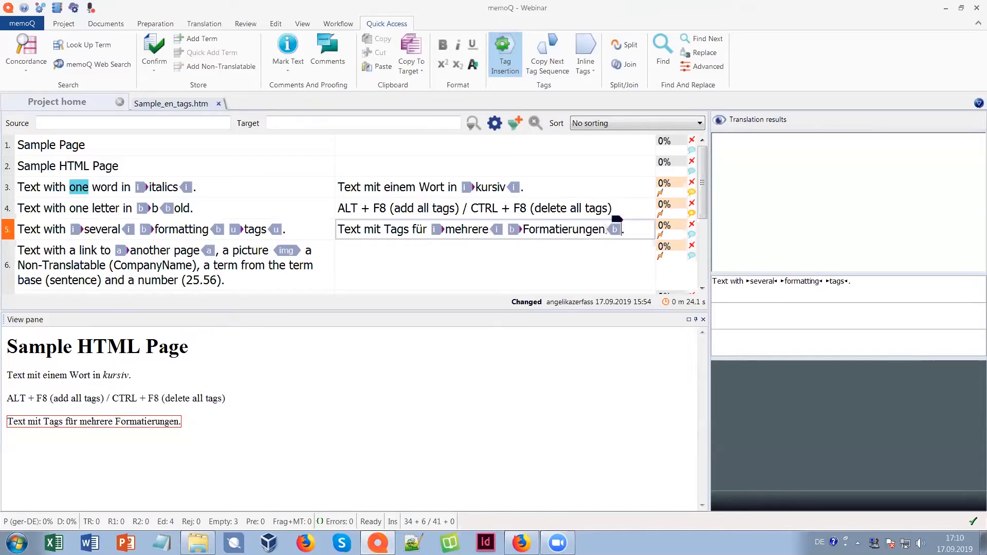
left_click(385, 222)
left_click(425, 226)
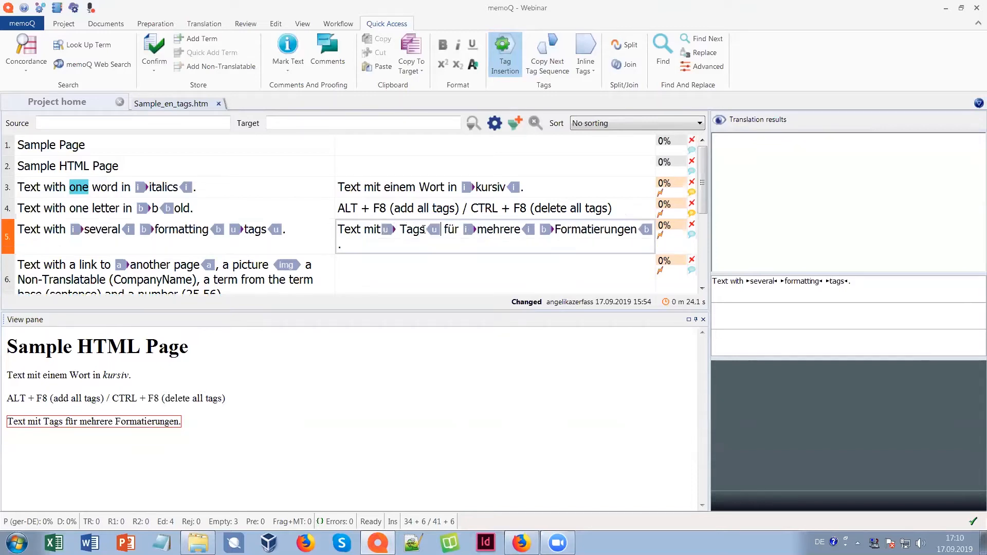
Add a space before the opening u tag in segment 5's target and remove the space after it.
left_click(382, 229)
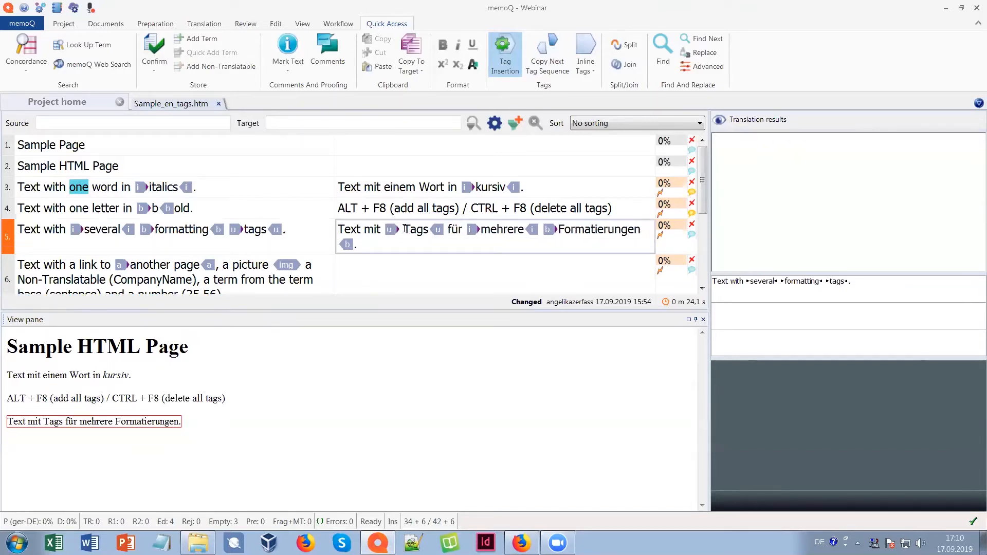
left_click(406, 230)
key("BackSpace")
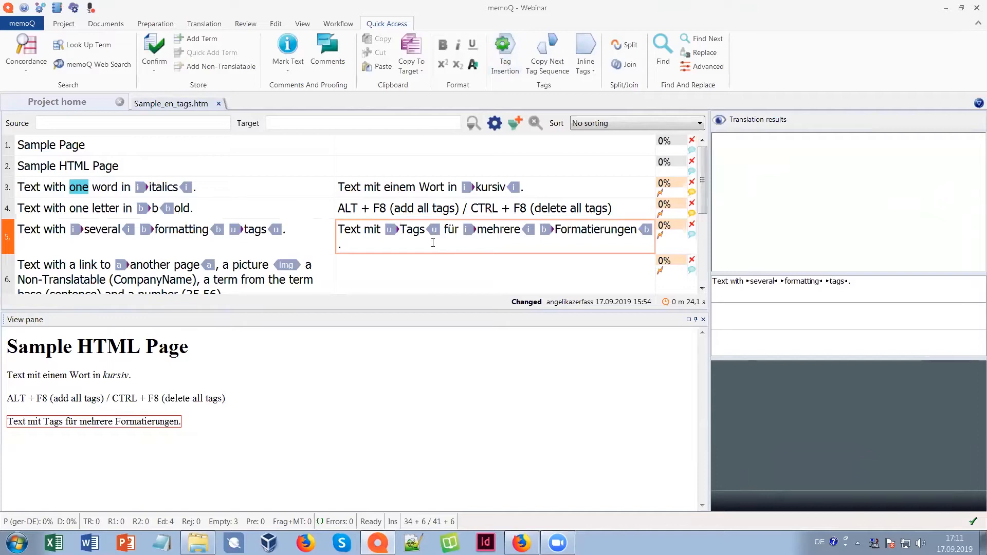
Add all missing tags to the end of segment 4's target, and delete all tags from it again.
left_click(339, 212)
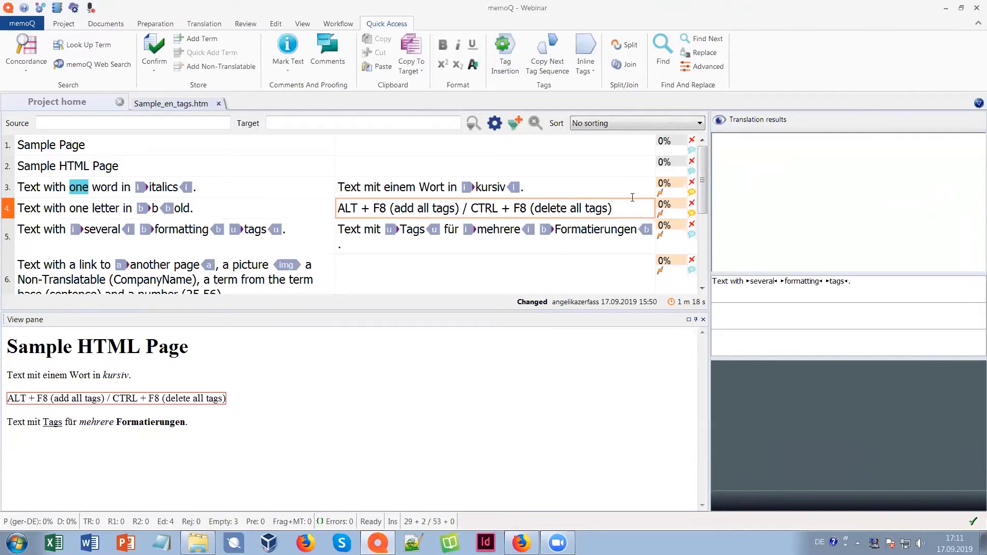
key("alt+F8")
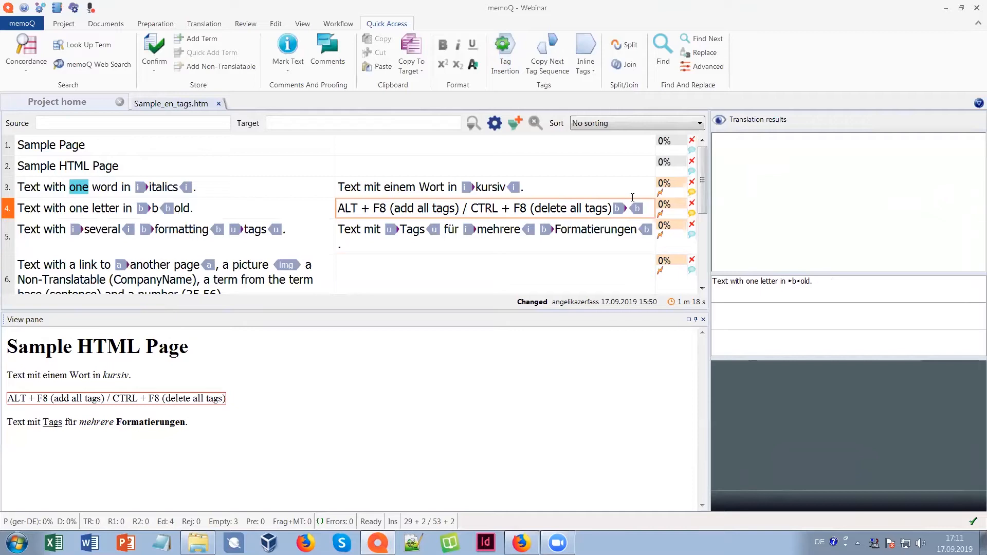
key("ctrl+F8")
Open tablevieweruserguide.pdf for translation and go to segment 18, the DTSInstall\bin\tableviewer line.
left_click(65, 103)
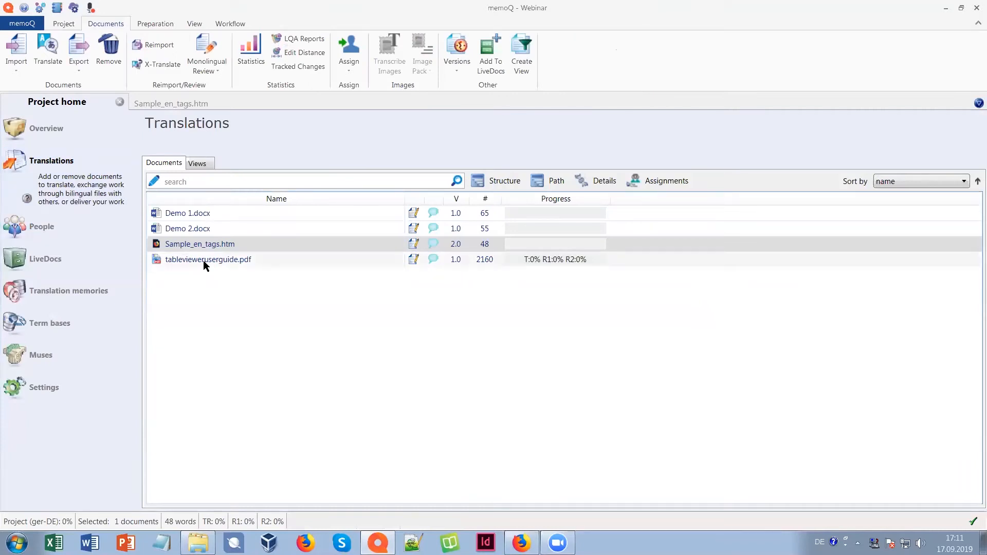
double_click(202, 260)
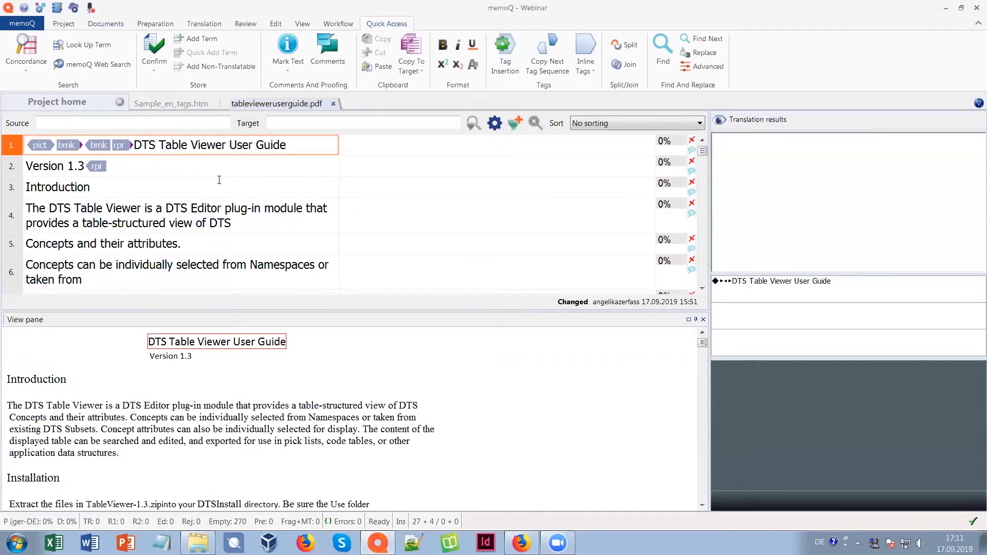
scroll(219, 180, "down", 5)
scroll(219, 180, "down", 1)
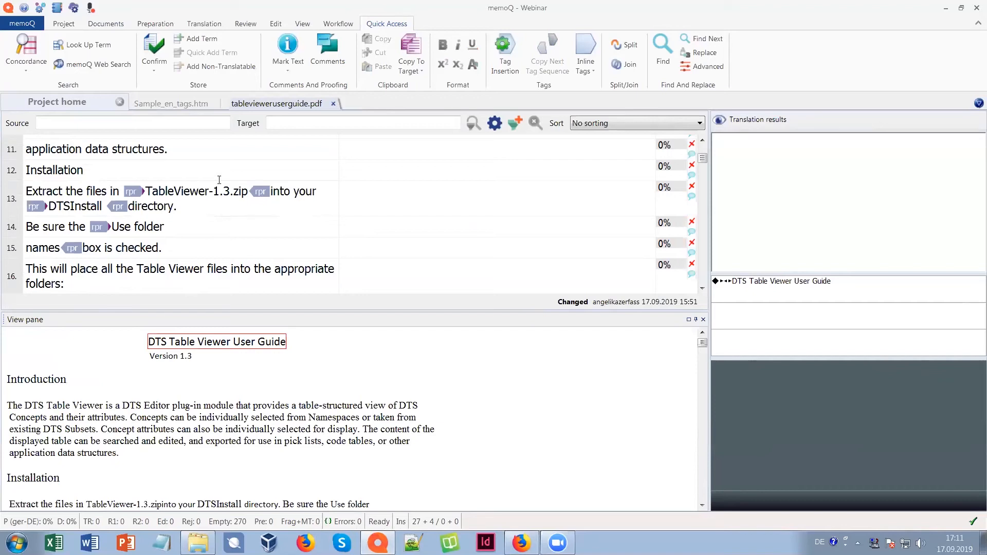
left_click(207, 191)
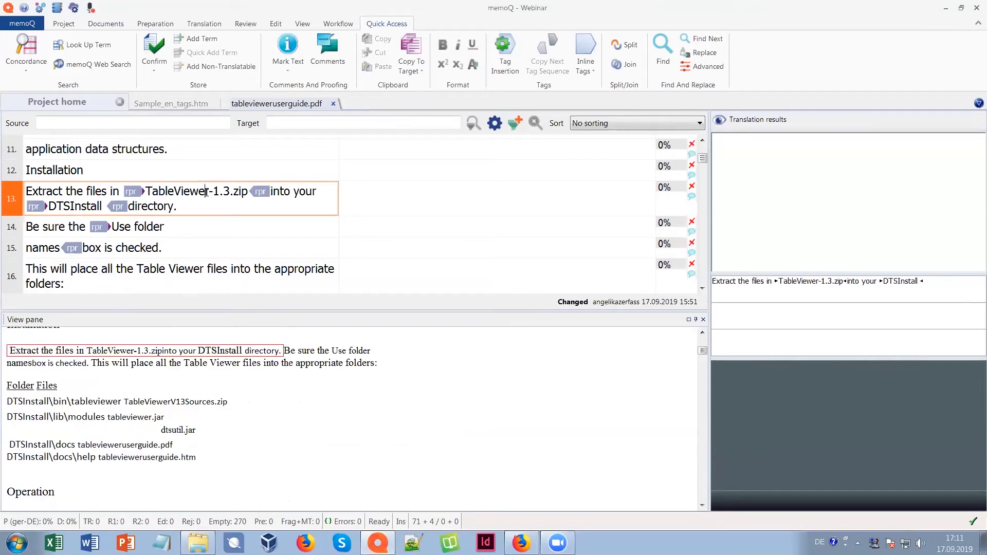
scroll(206, 192, "down", 3)
left_click(208, 192)
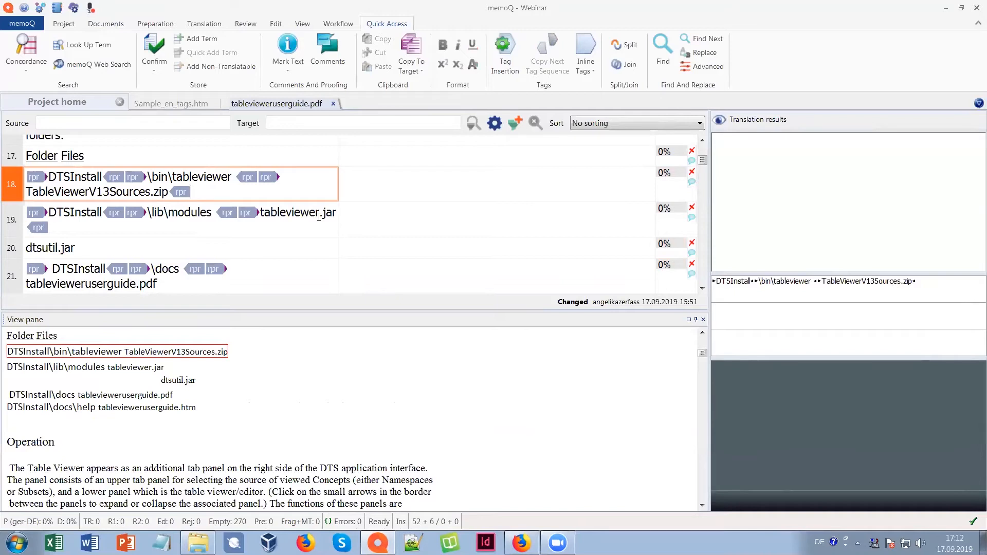
Copy the source to the target for all segments of tablevieweruserguide.pdf and delete all tags from the targets.
key("ctrl+a")
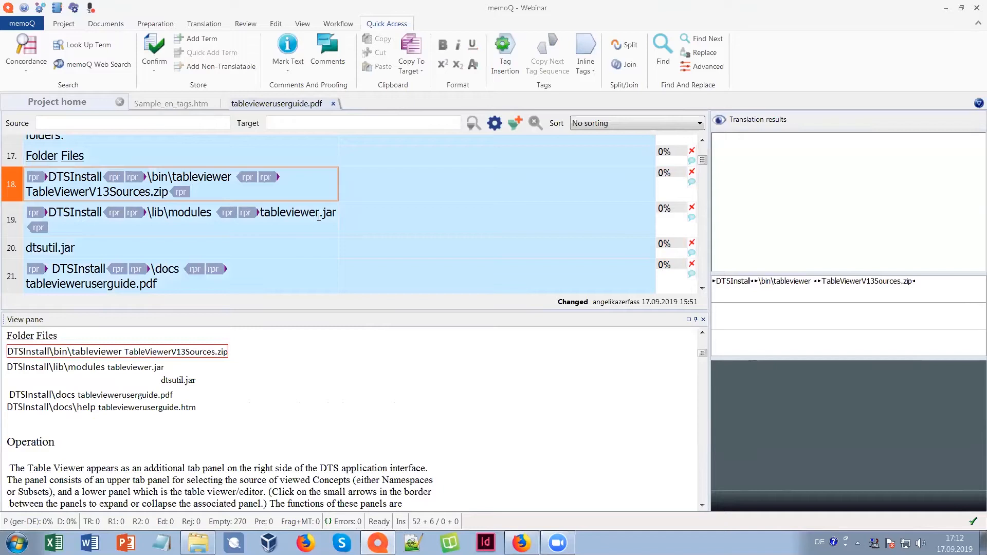
key("ctrl+shift+s")
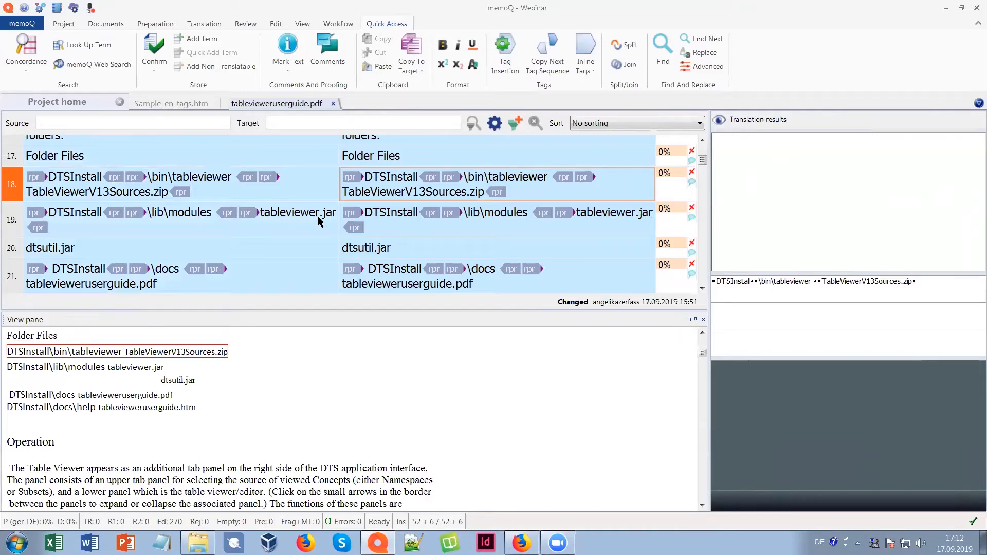
key("ctrl+F8")
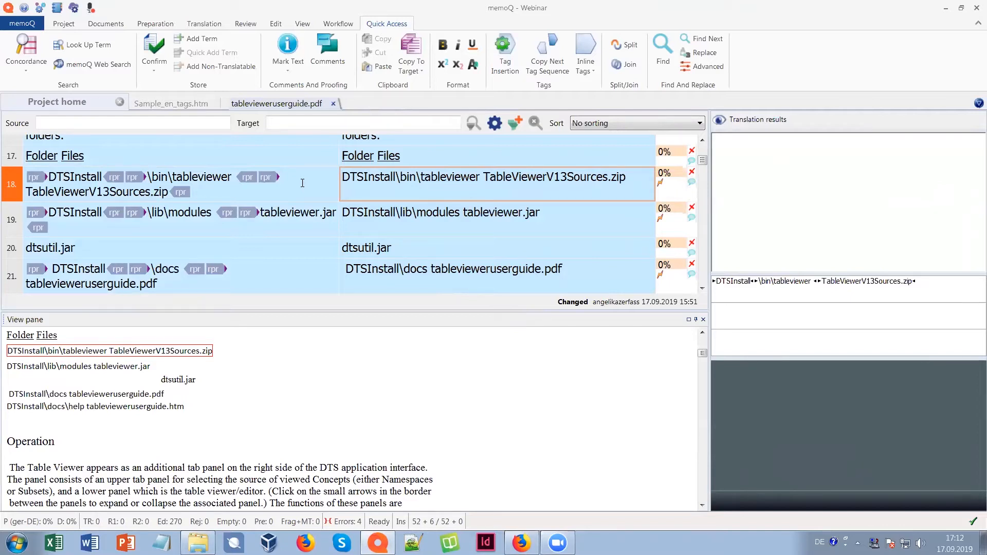
Return to Sample_en_tags.htm and go to the empty target of segment 6, the sentence with the link and picture.
left_click(176, 106)
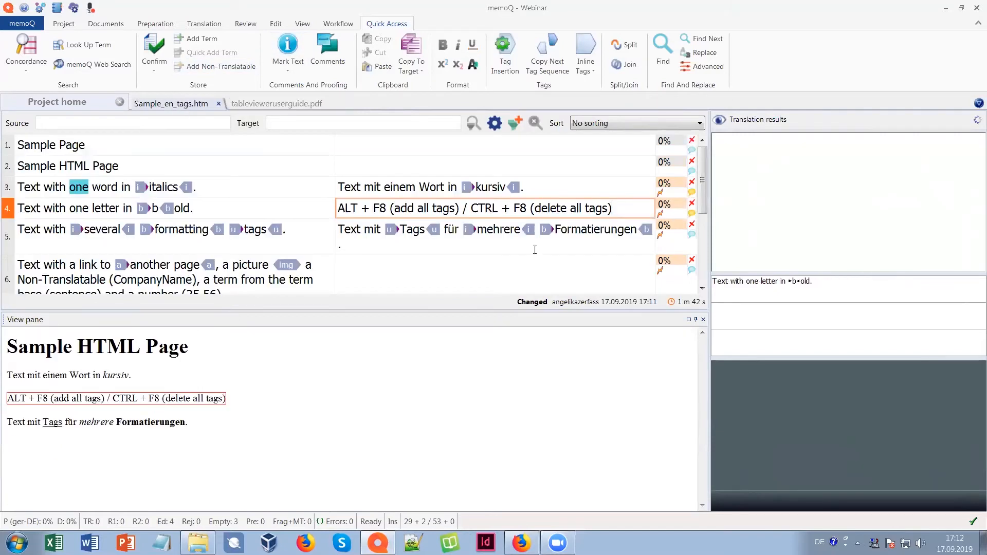
left_click(703, 289)
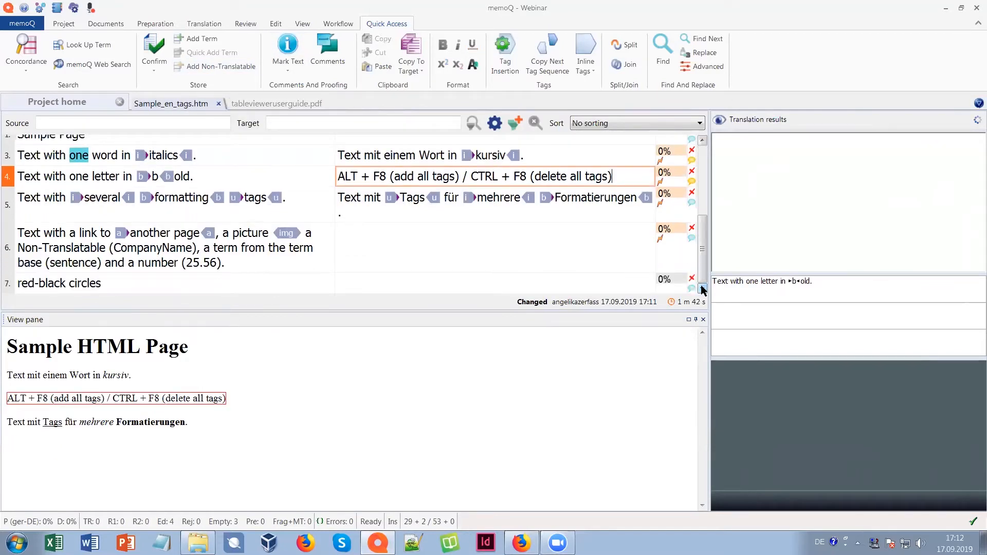
left_click(702, 289)
left_click(121, 232)
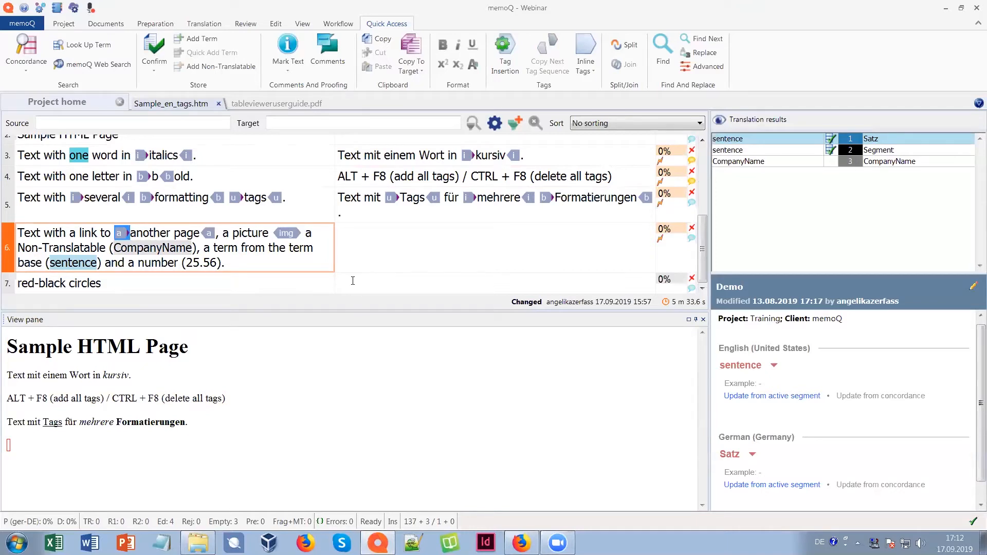
left_click(379, 261)
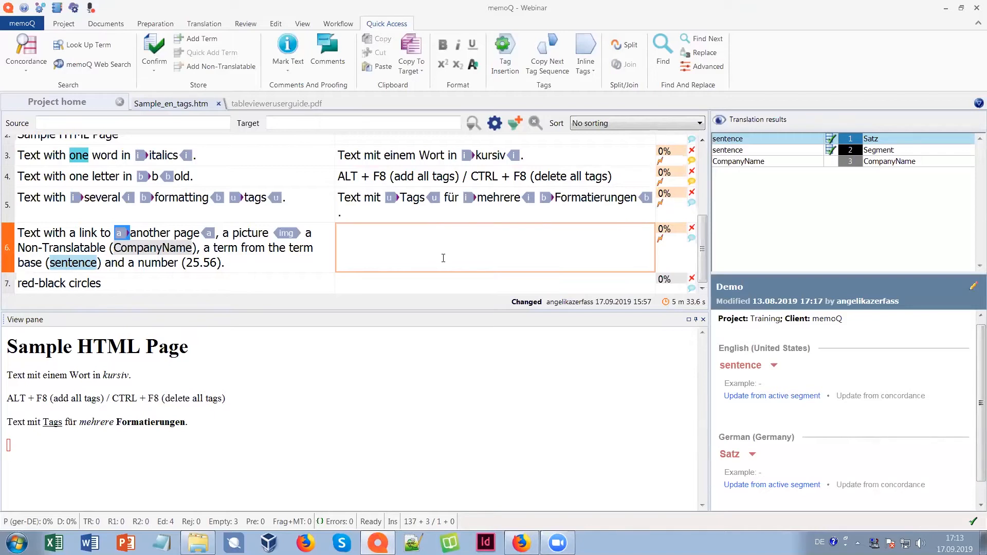
Insert the img tag into segment 6's target from the list of insertable source items, and delete it again.
key("ctrl+comma")
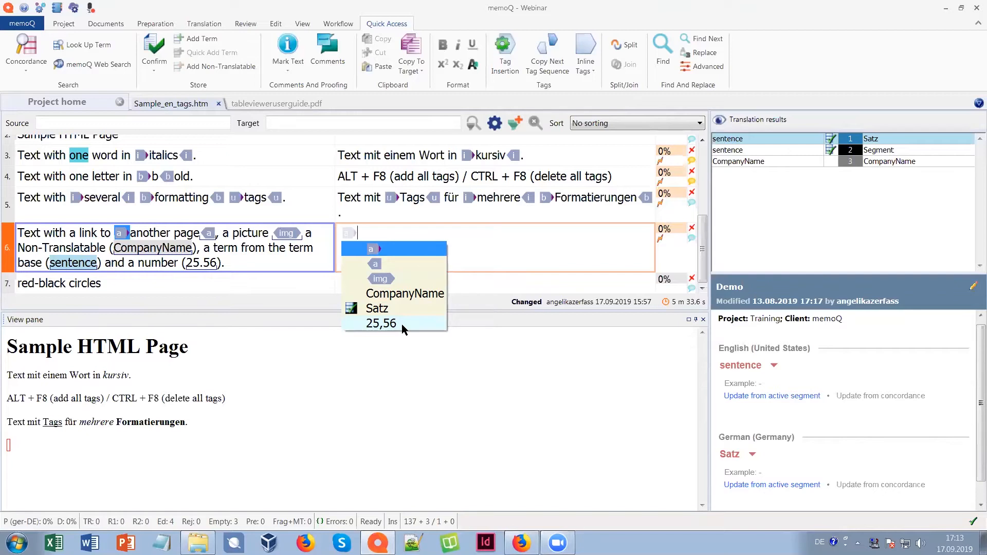
left_click(396, 278)
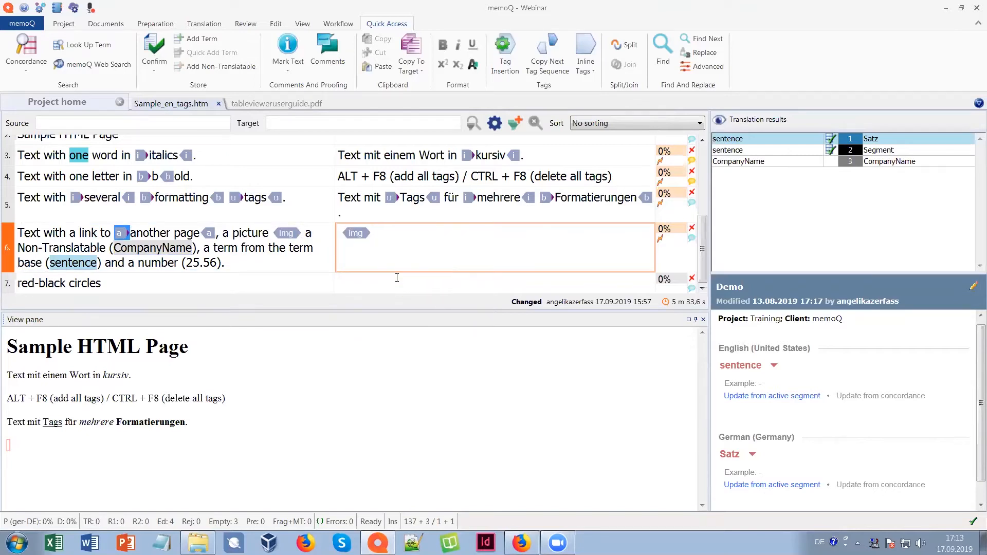
left_click(406, 301)
key("BackSpace")
key("BackSpace")
key("BackSpace")
key("BackSpace")
key("BackSpace")
Copy "another page" together with its surrounding a tags from segment 6's source into its target.
left_click(159, 225)
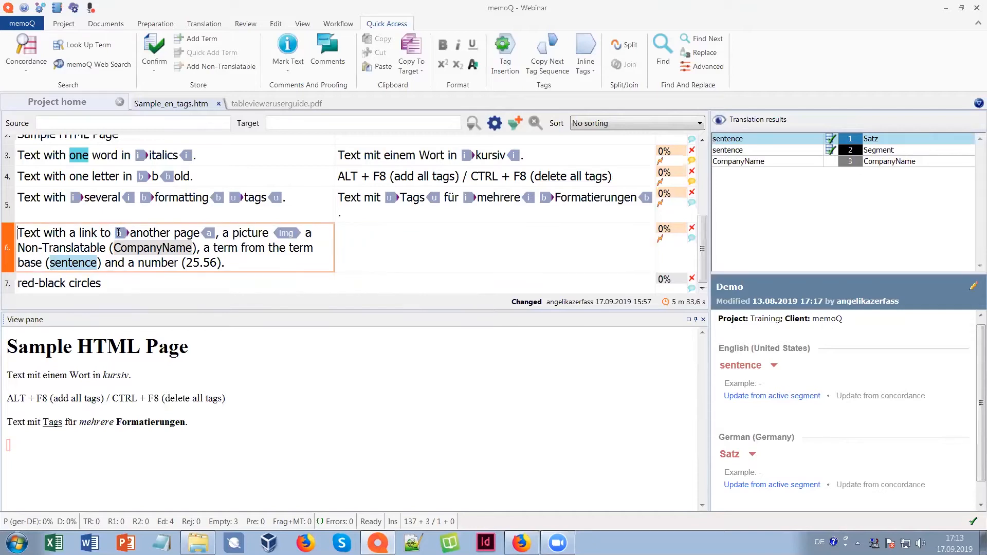
left_click_drag(115, 233, 215, 234)
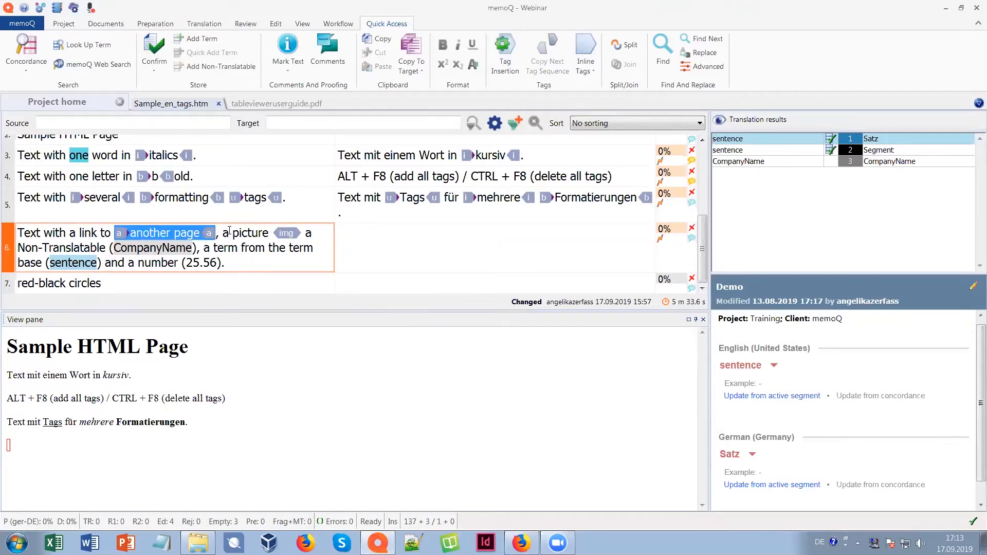
left_click(355, 228)
type("another page")
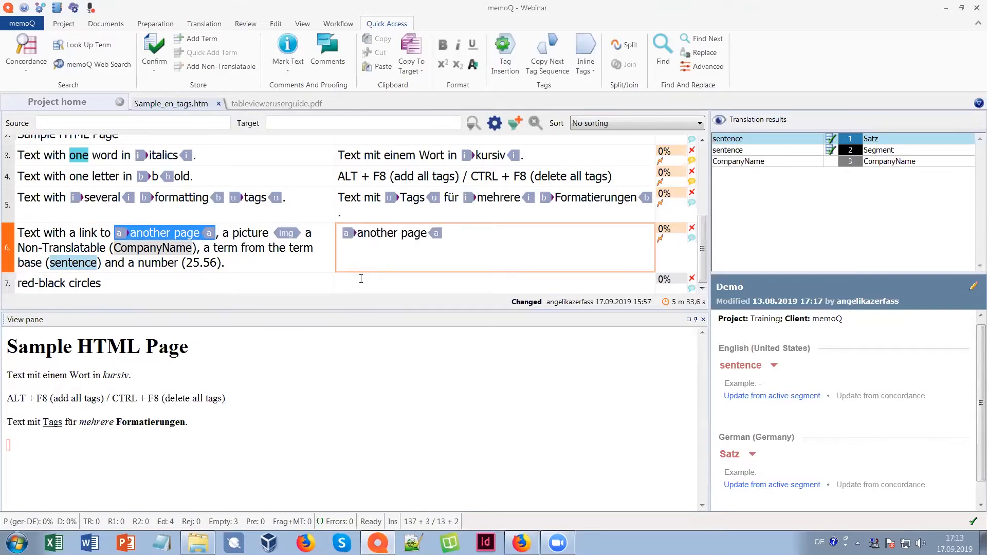
left_click(595, 72)
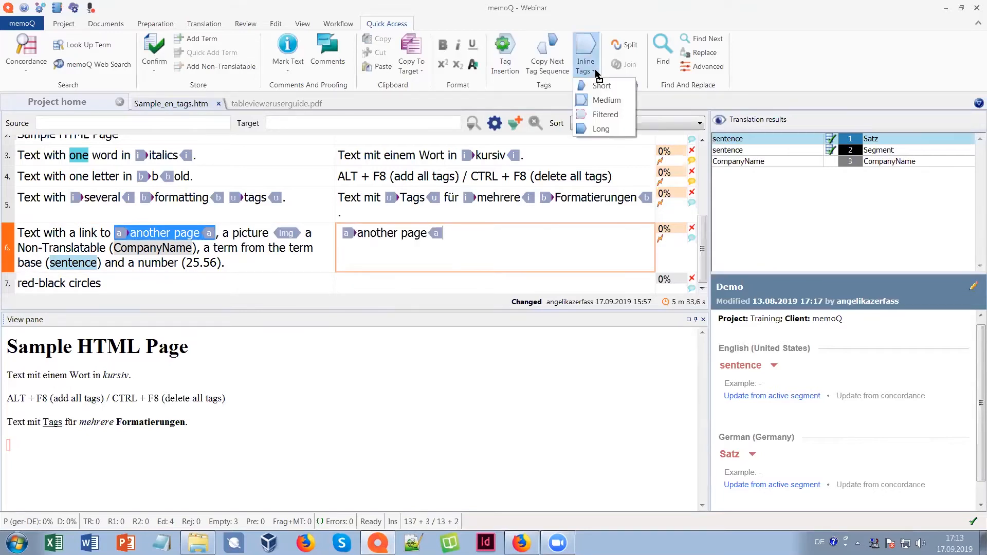
left_click(601, 129)
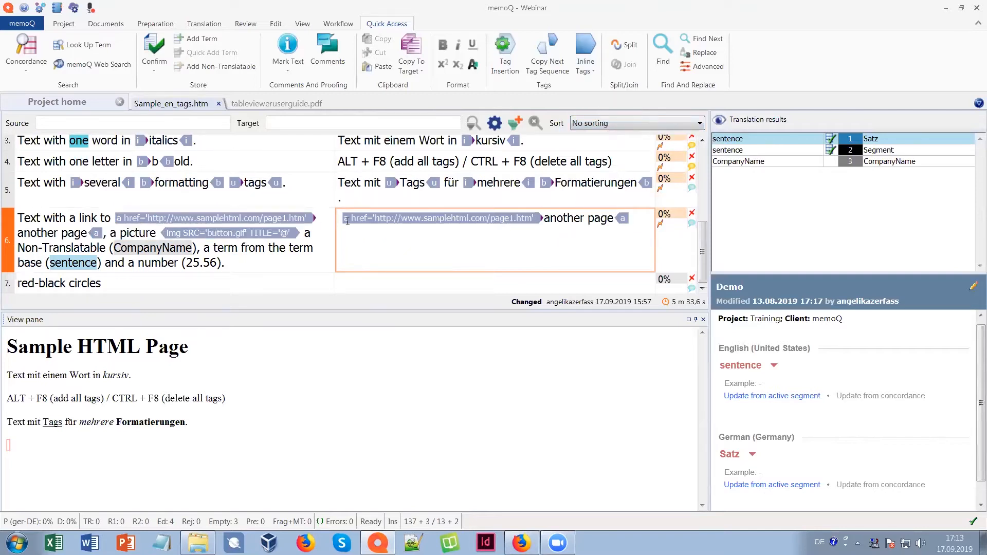
left_click_drag(344, 218, 472, 220)
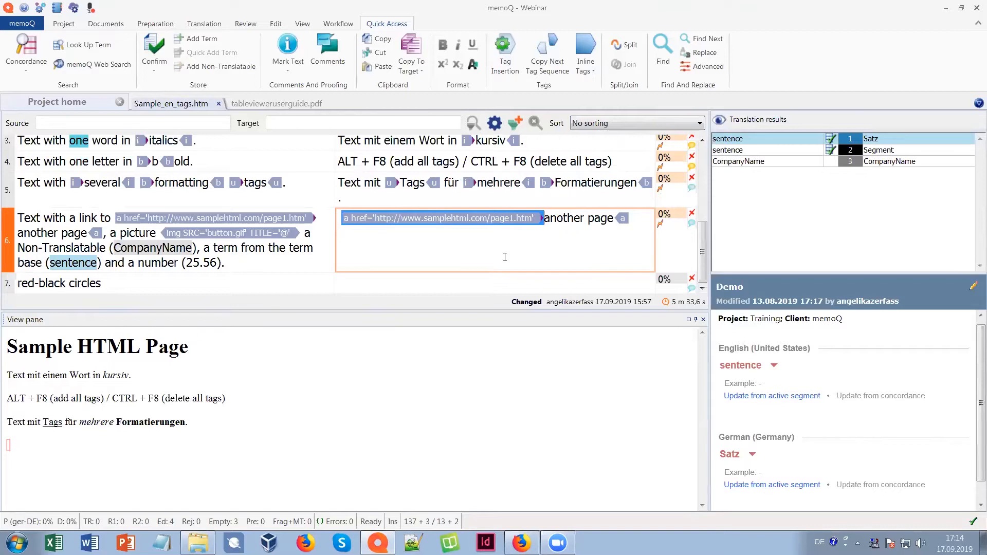
key("ctrl+F9")
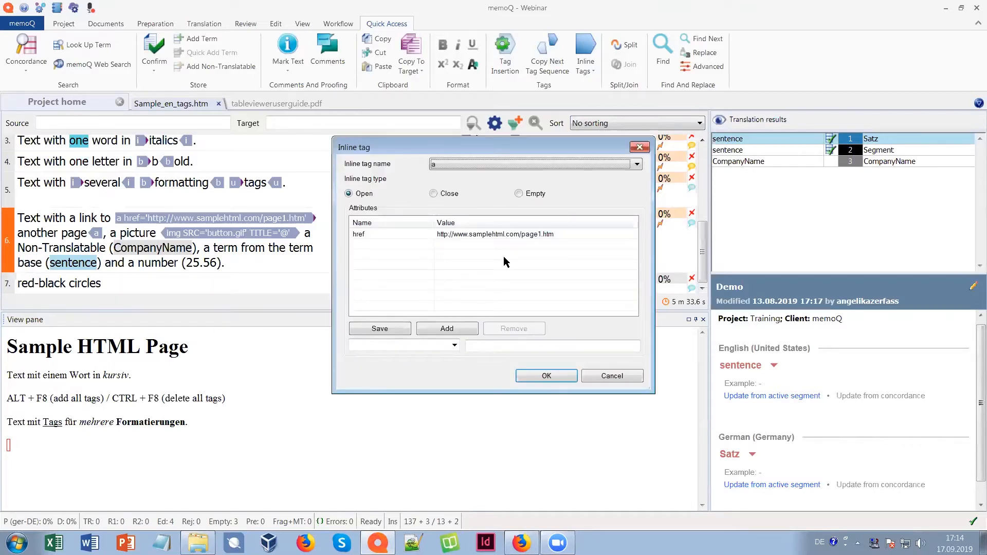
left_click(509, 235)
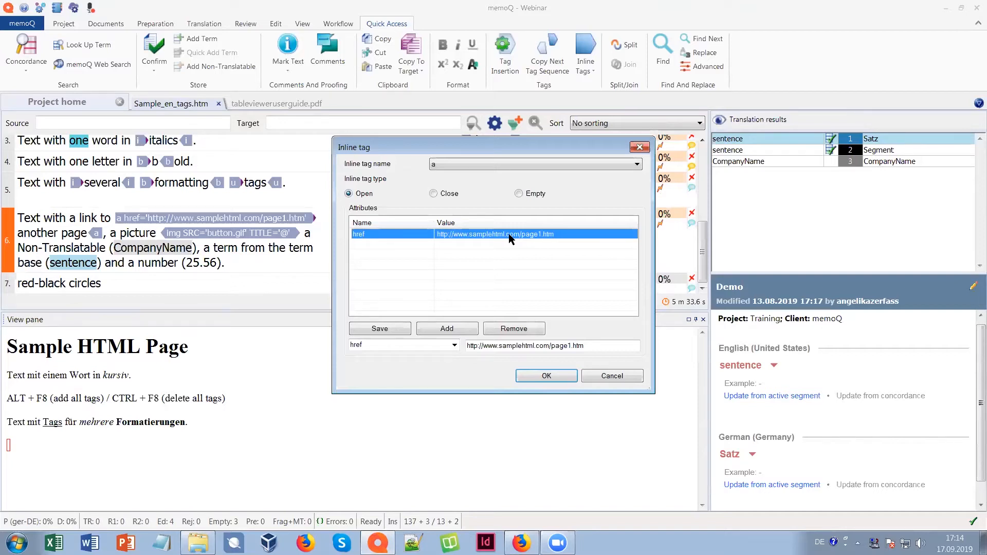
left_click_drag(536, 345, 549, 345)
type("de")
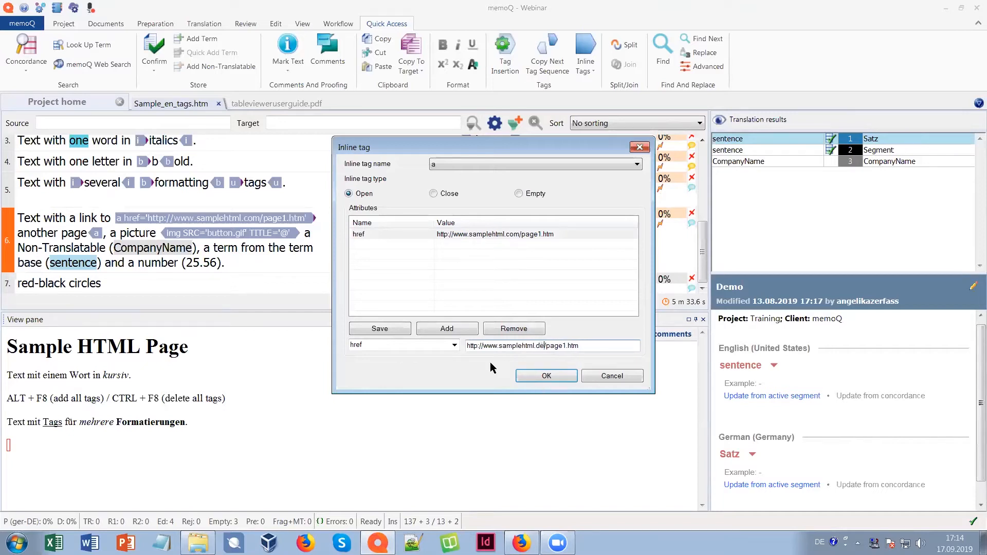
left_click(381, 329)
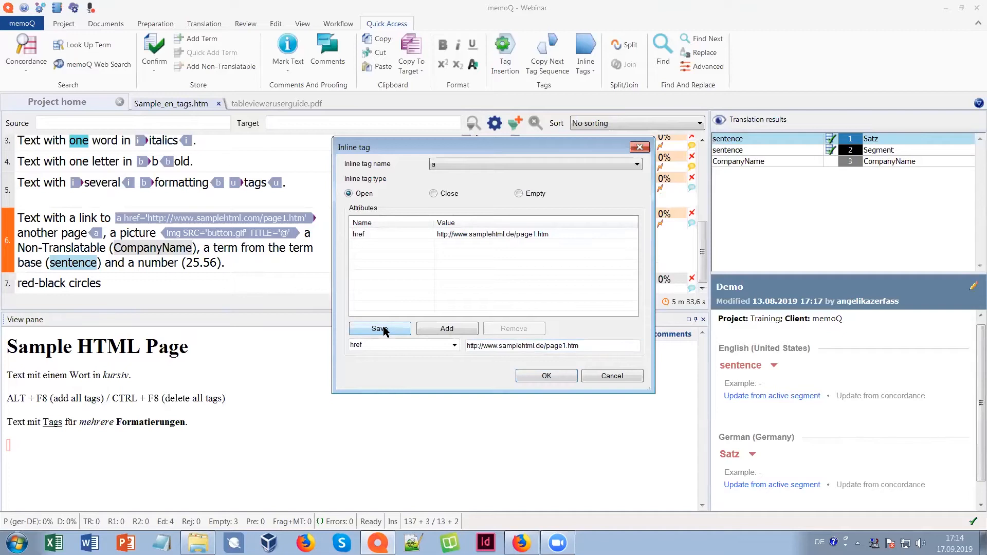
left_click(545, 377)
left_click(545, 376)
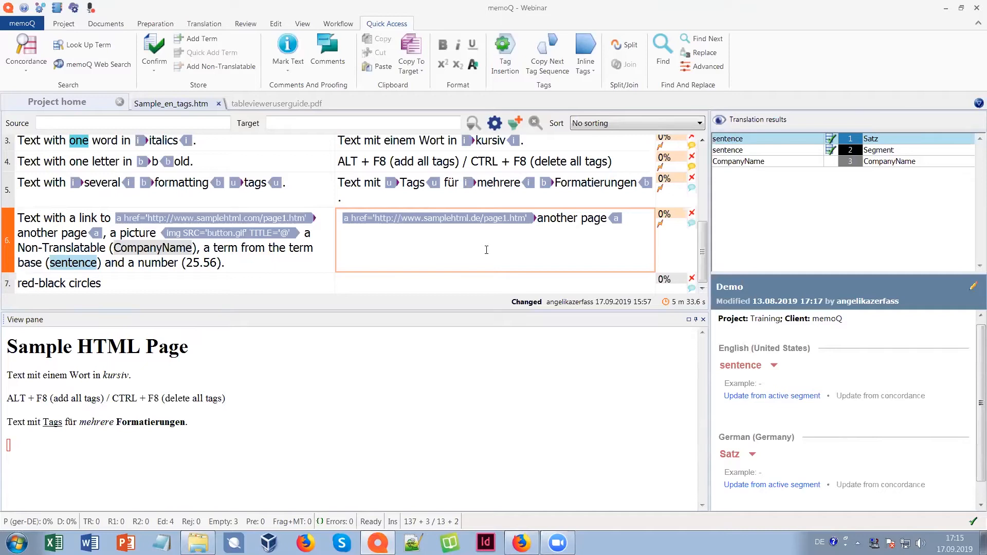
Open Quick find and replace, expand it to Advanced Find And Replace, and close it.
key("ctrl+f")
left_click(703, 140)
key("ctrl+f")
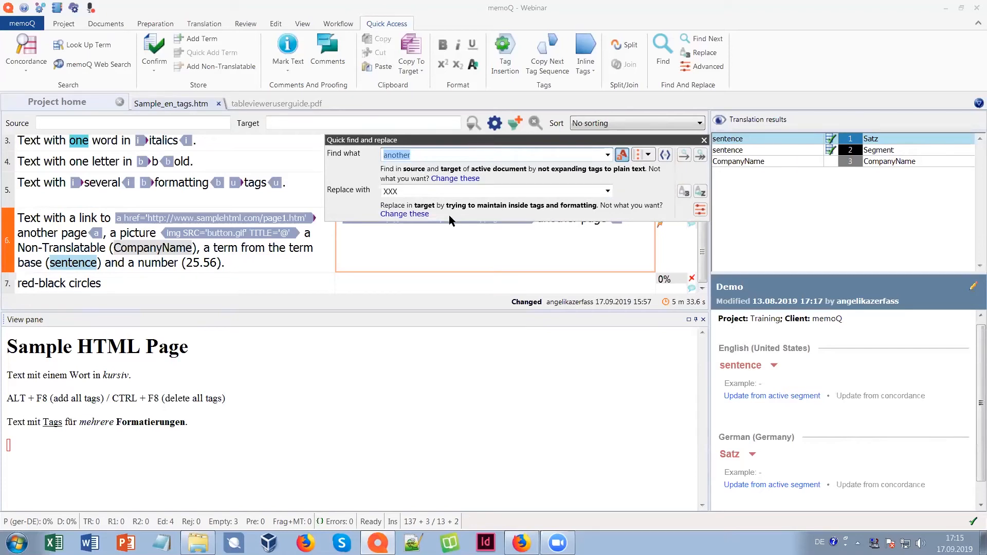
left_click(700, 210)
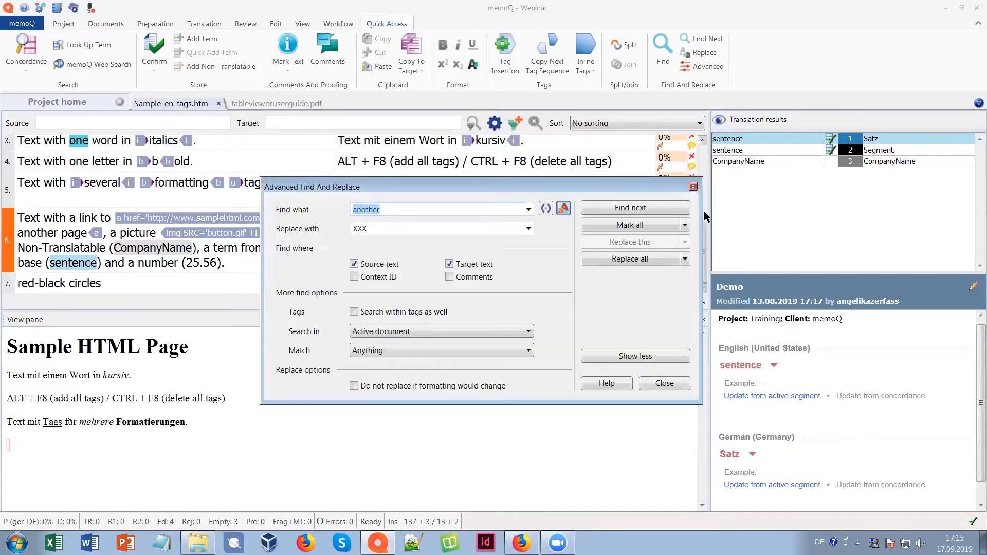
left_click(693, 187)
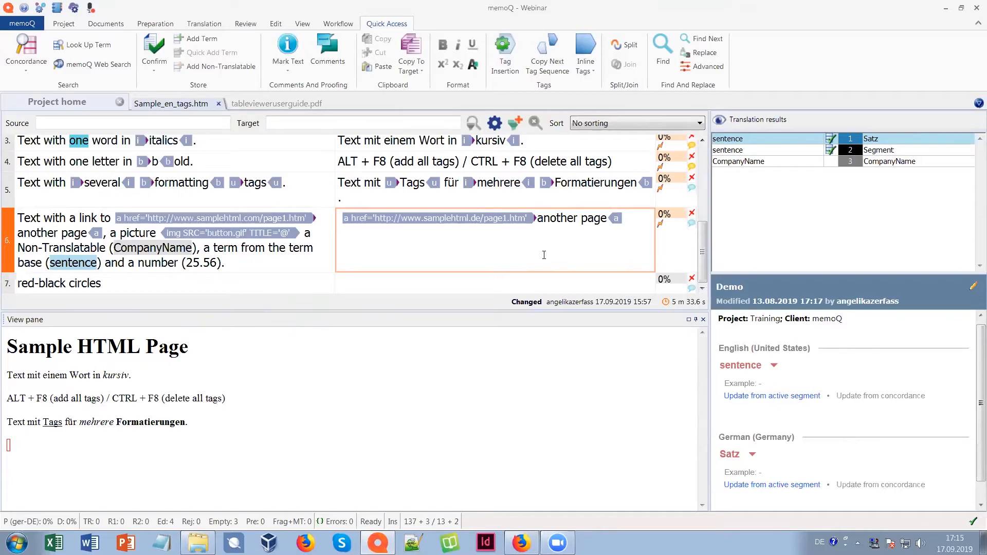
Find the next "sample" in source and target text of the active document, searching within tags as well, with an empty replacement.
key("ctrl+h")
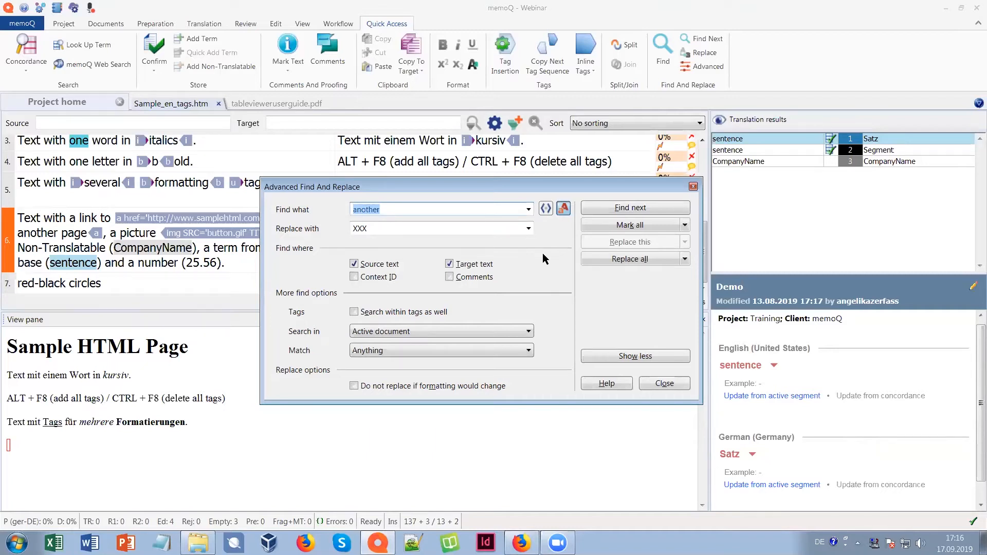
left_click(450, 277)
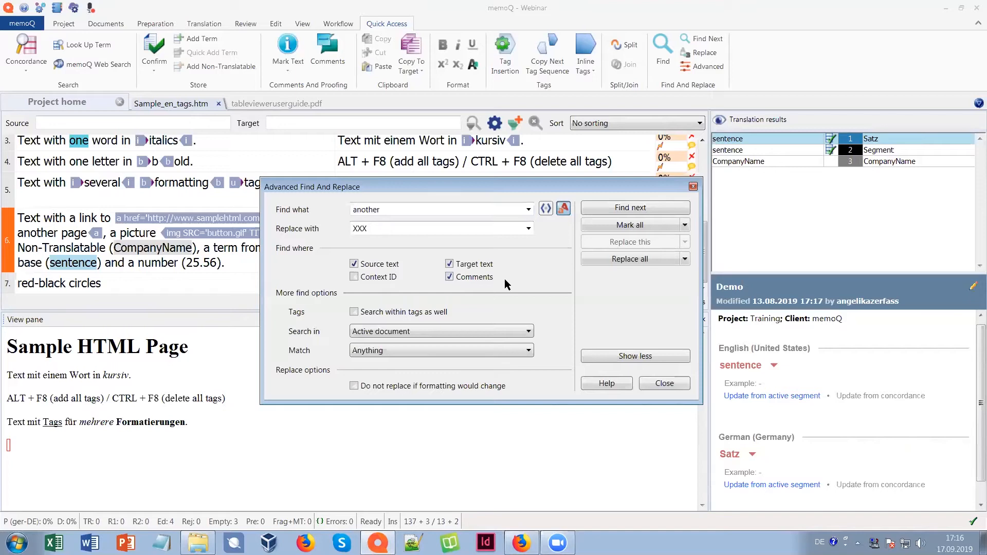
left_click(449, 277)
left_click(354, 312)
double_click(390, 209)
type("sample")
double_click(387, 227)
key("BackSpace")
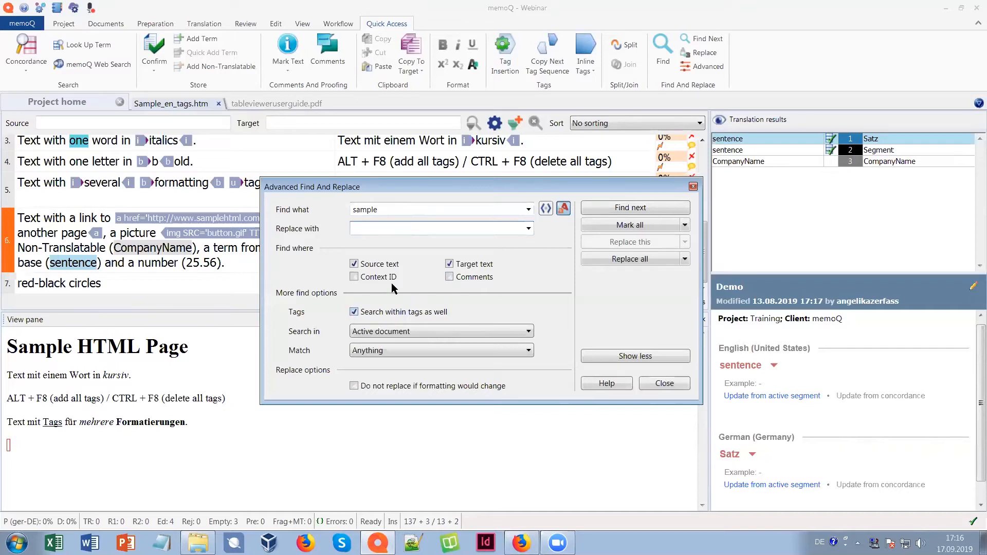
left_click(637, 208)
left_click_drag(491, 183, 516, 186)
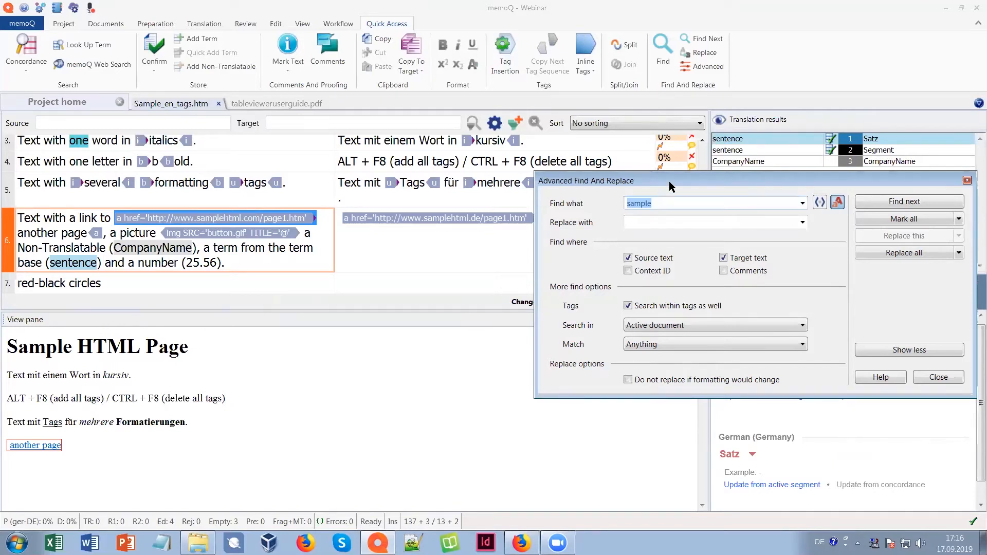
left_click_drag(669, 187, 372, 206)
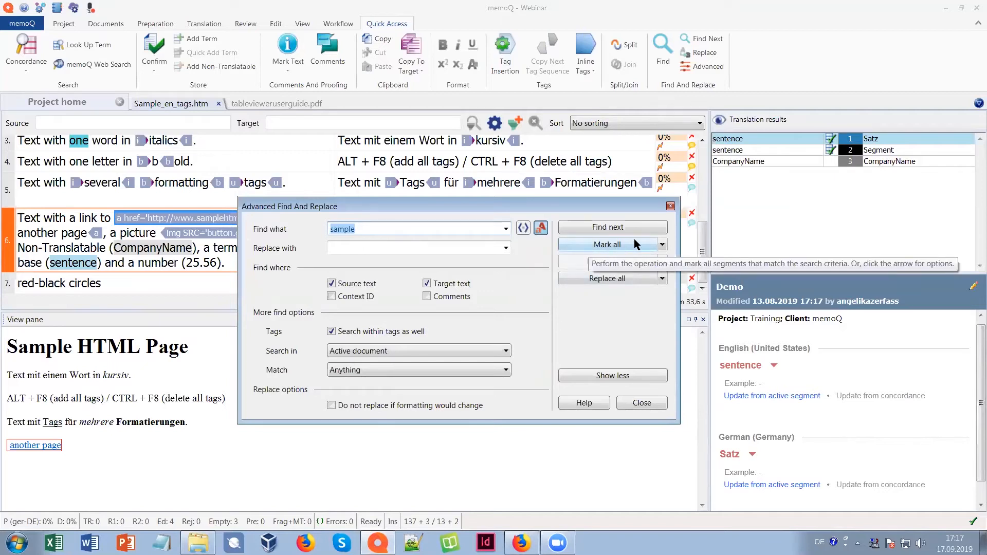
Mark all segments containing "with" in the source text only, without searching within tags, and leave Advanced Find And Replace.
left_click(368, 226)
left_click(426, 284)
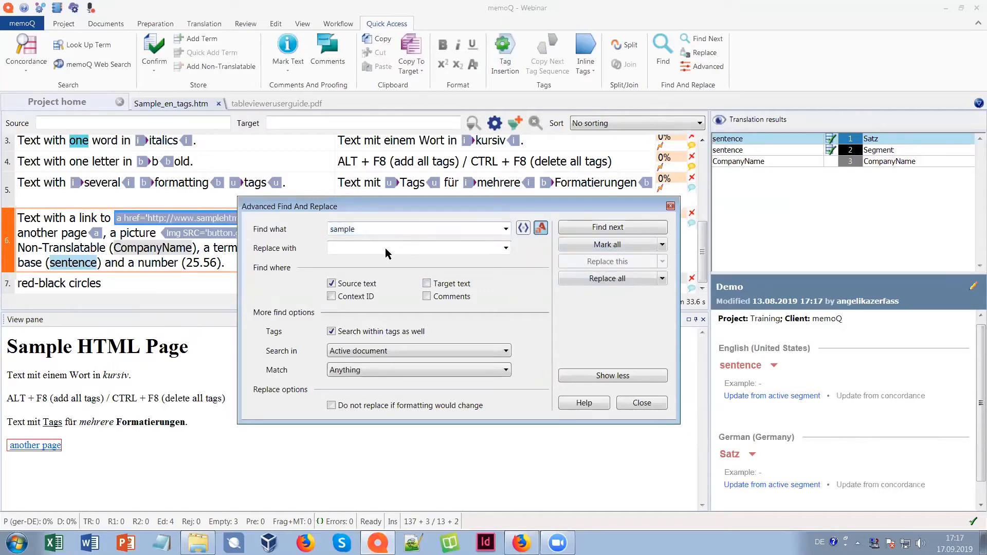
left_click(368, 226)
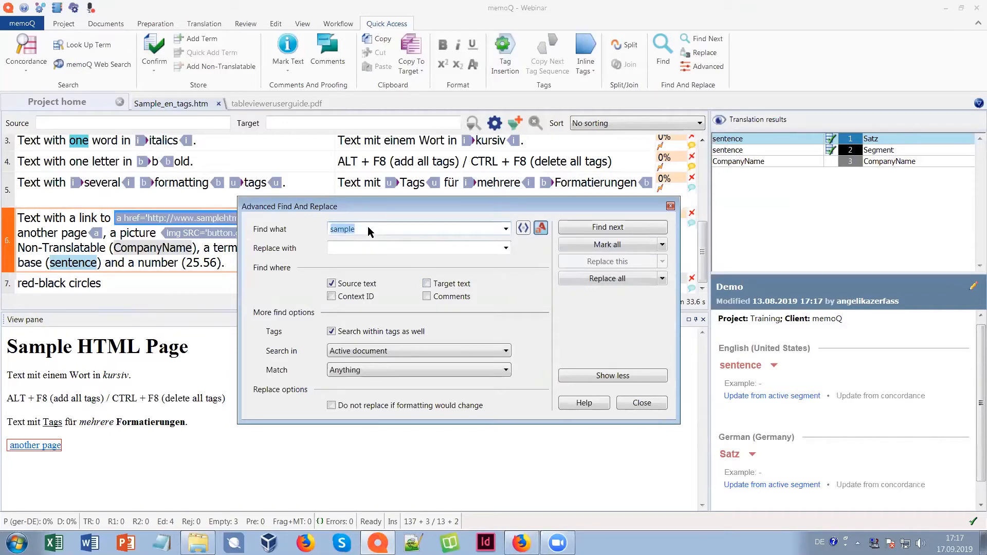
type("with")
left_click(332, 332)
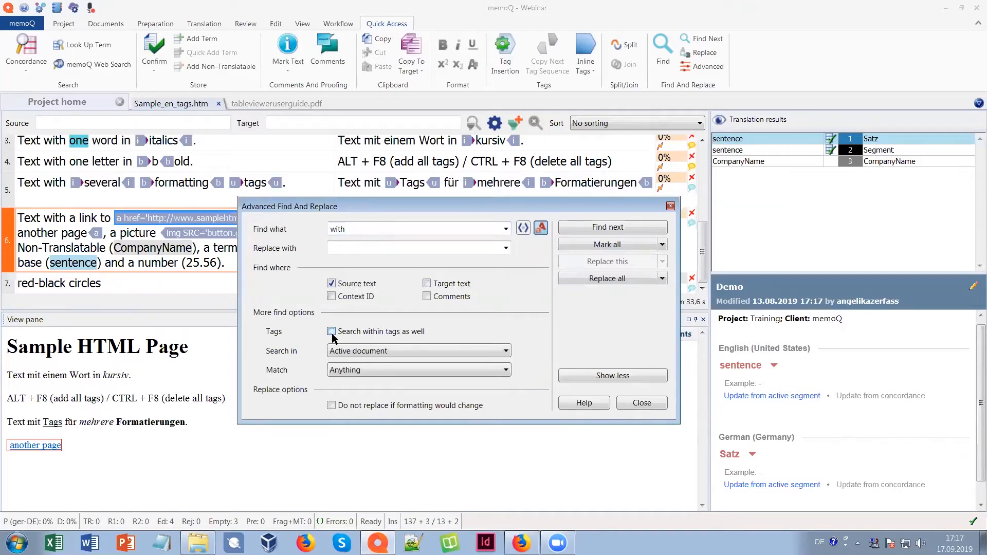
left_click(617, 246)
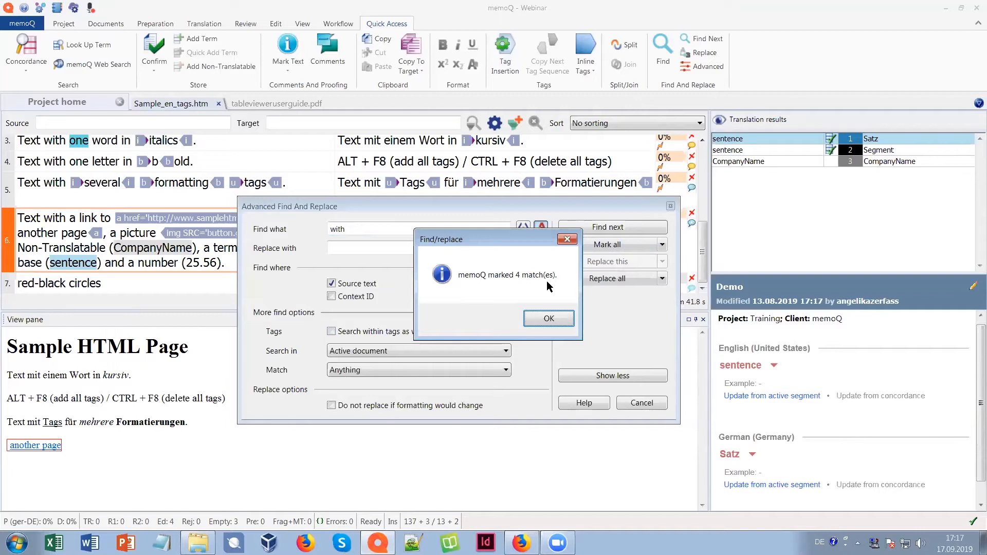
left_click(555, 317)
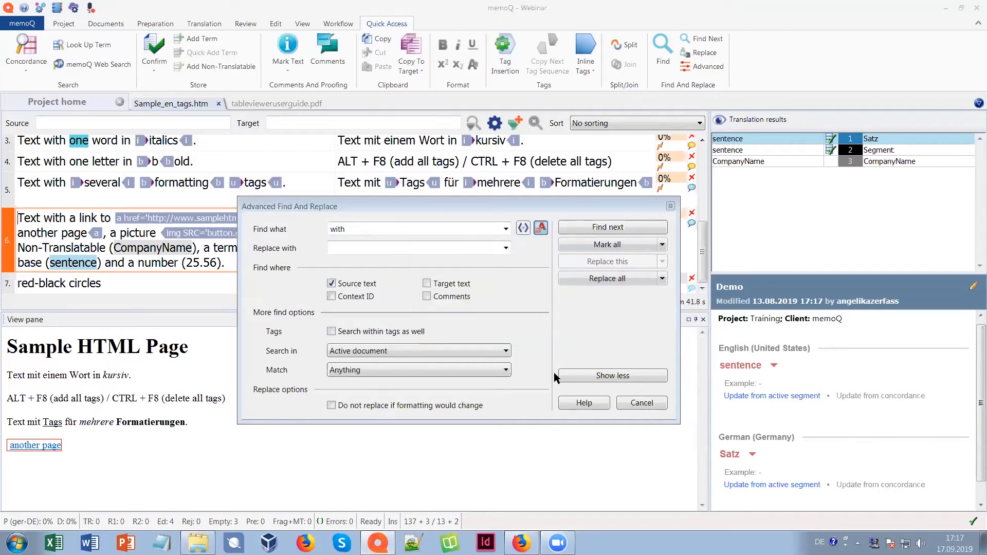
left_click(642, 403)
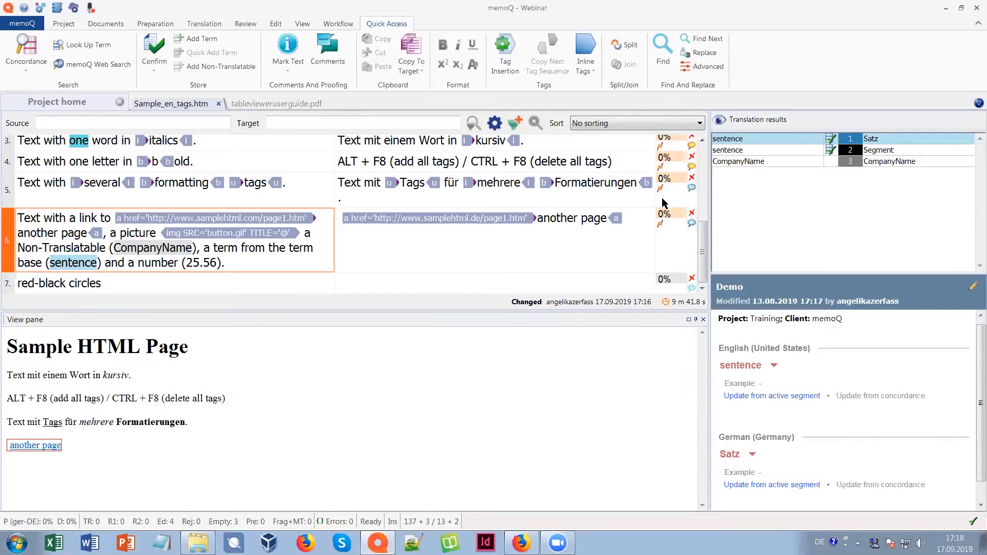
Filter the document to rows with the status property Marked by Find/Replace.
left_click(516, 129)
left_click(89, 48)
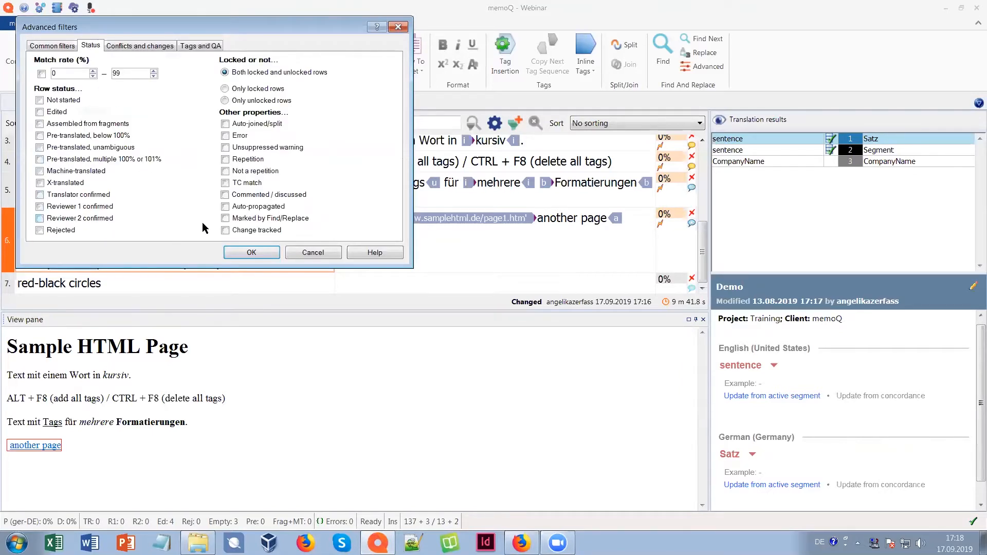
left_click(225, 219)
left_click(259, 252)
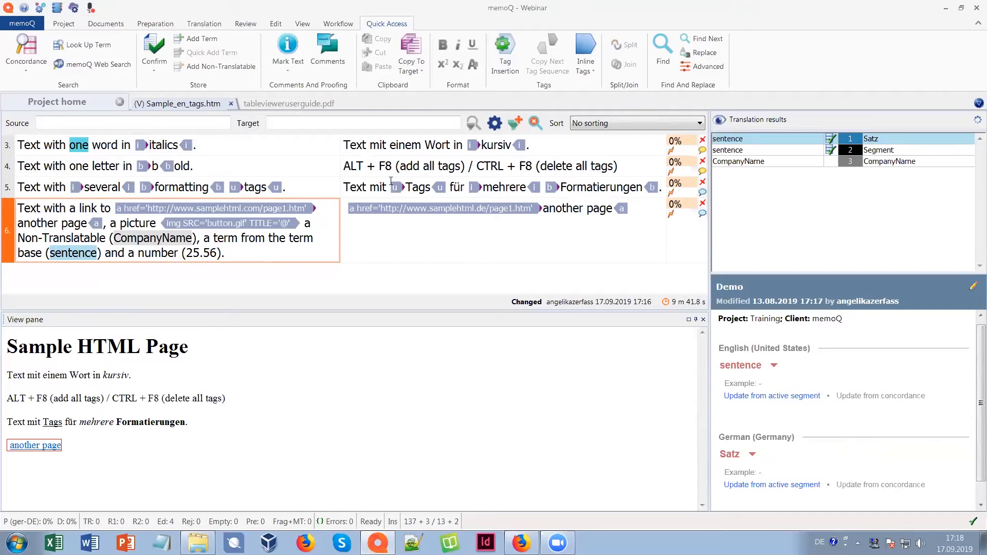
Close the open project and return to the dashboard's project list.
left_click(121, 105)
left_click(120, 103)
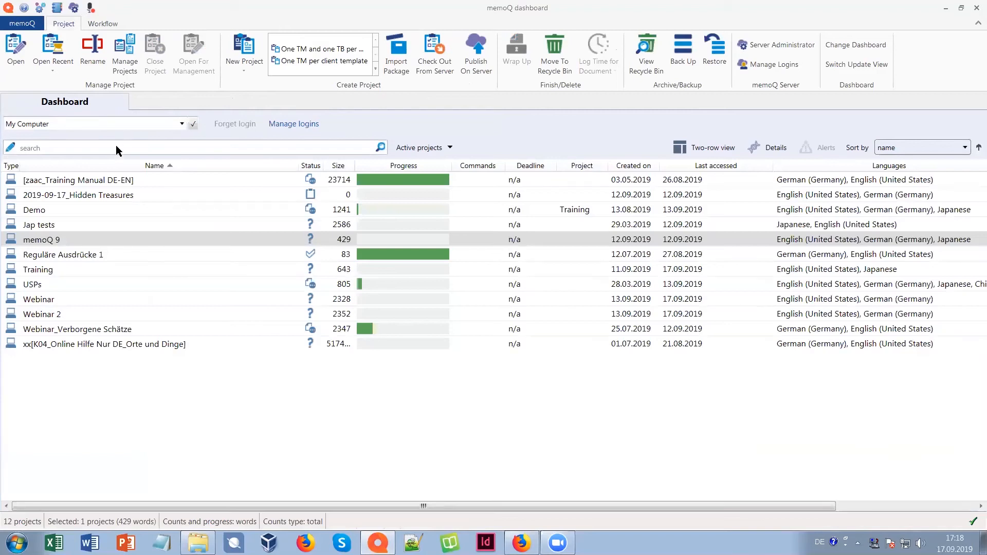
mouse_move(196, 215)
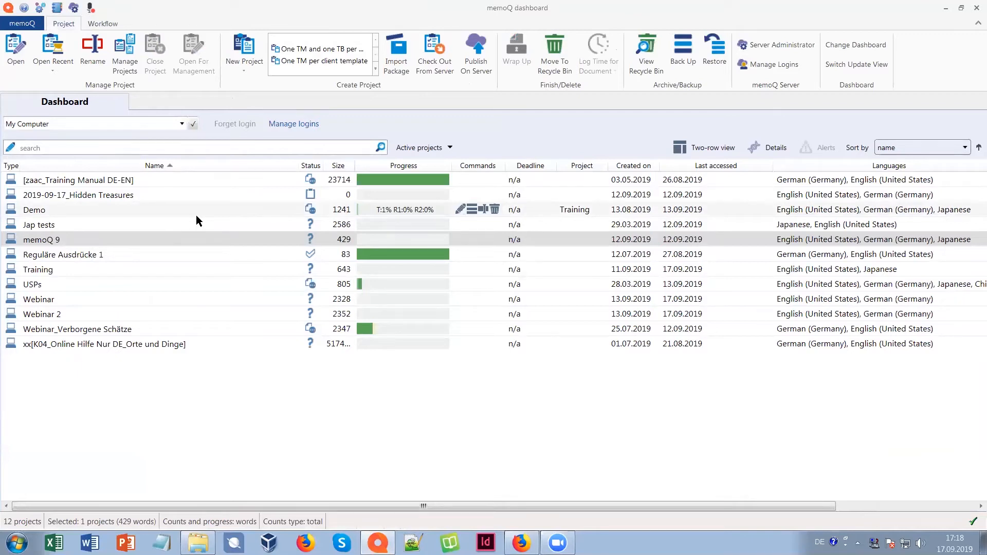
Search the dashboard's project list for "web" and clear the search.
type("web")
key("Return")
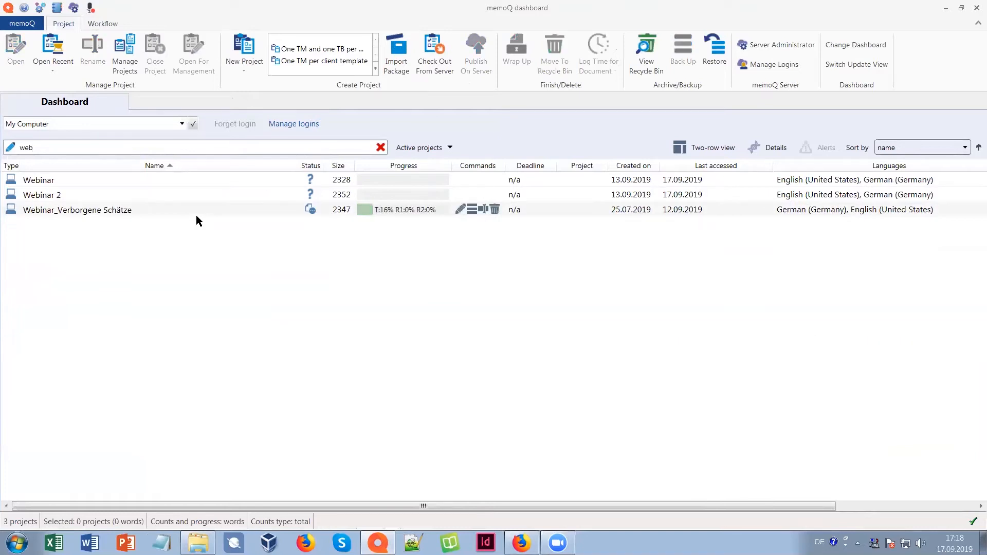
left_click(381, 148)
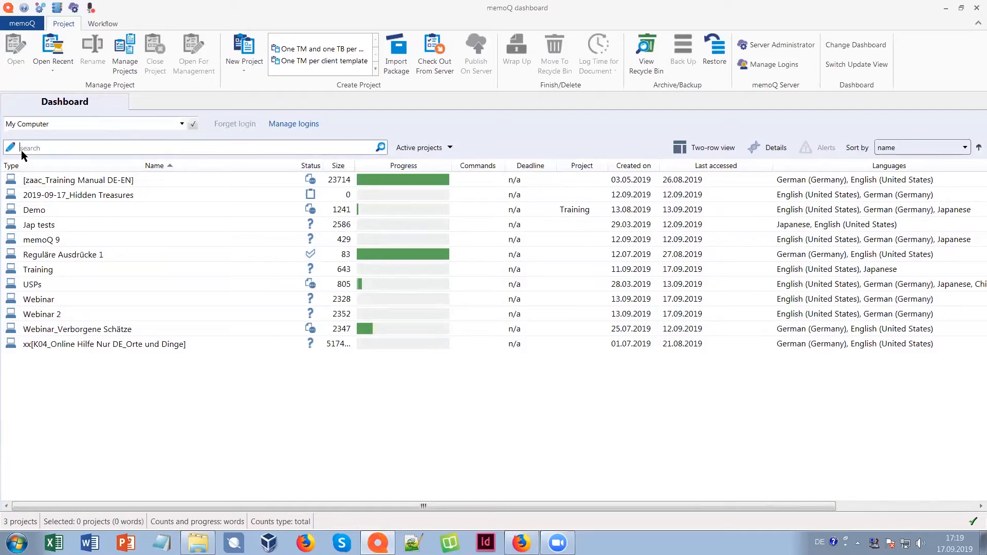
Search the project list with the combined filter "Size: >500 AND web" built from the field suggestions, and clear it.
key("ctrl+space")
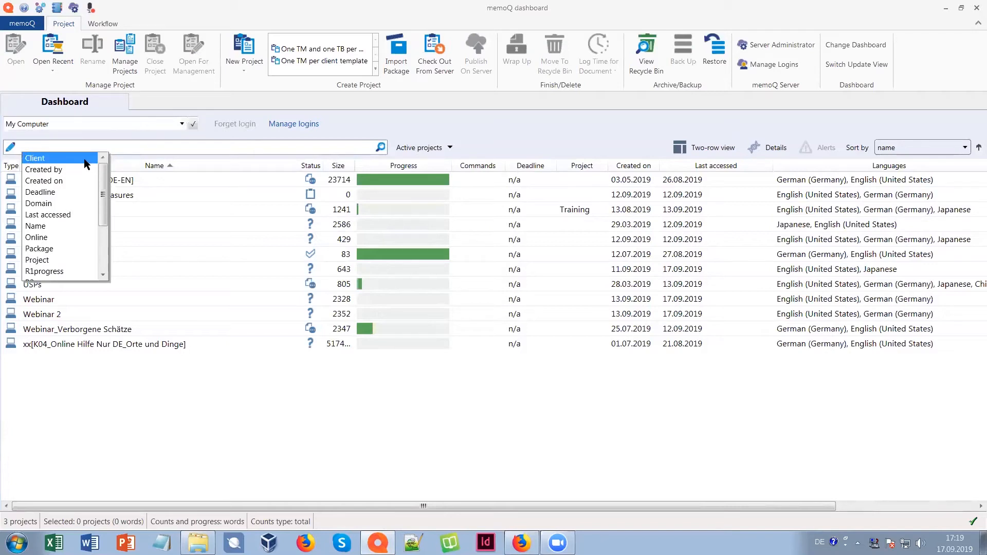
left_click_drag(101, 166, 99, 210)
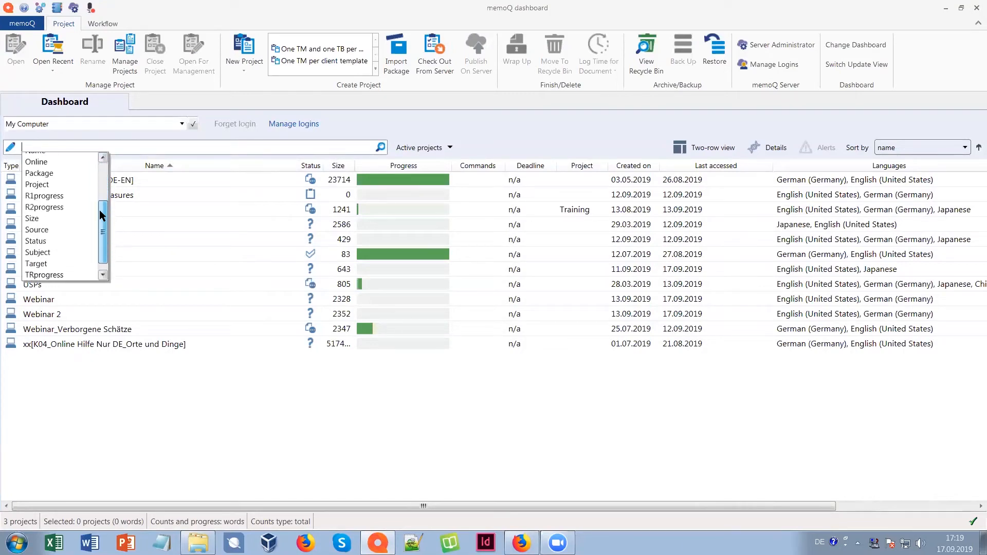
left_click(35, 219)
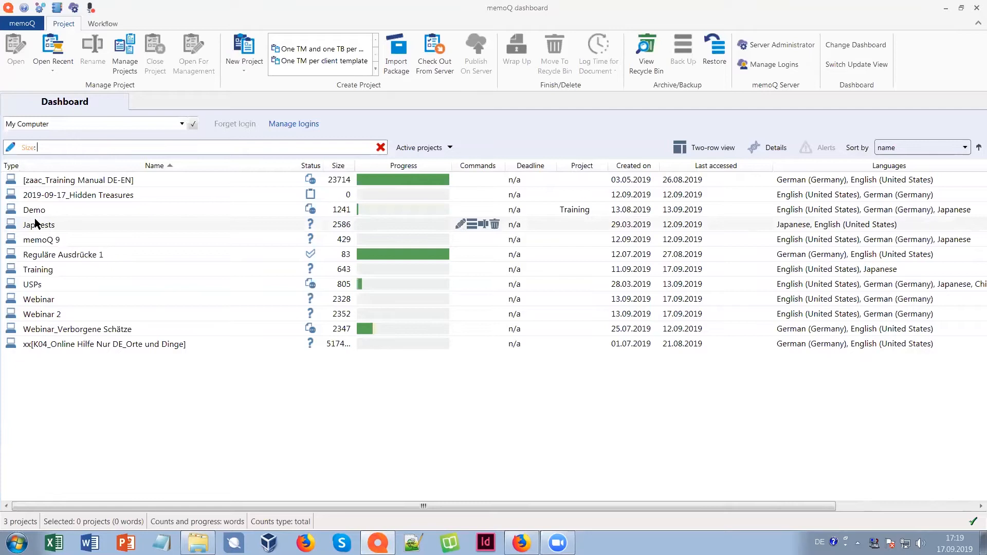
type(">500 A")
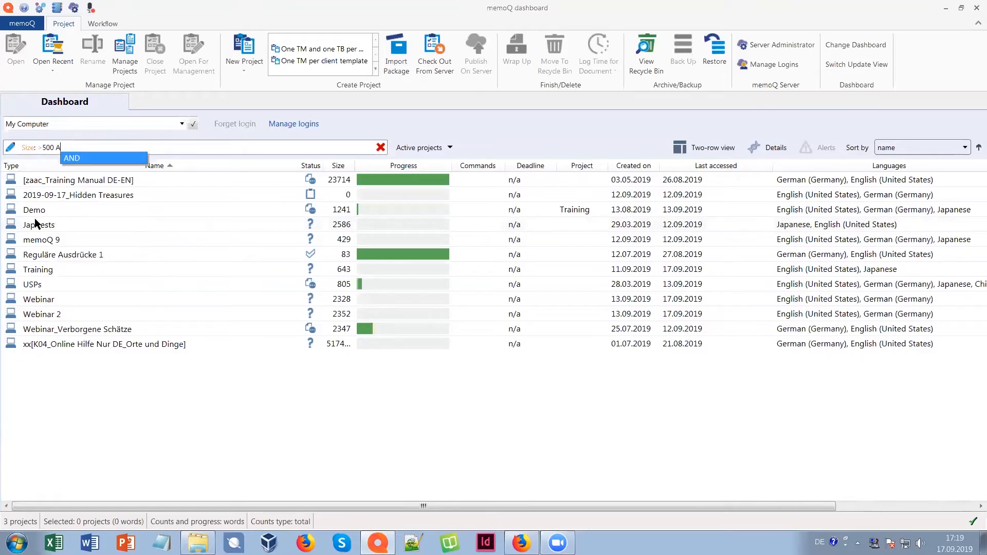
key("BackSpace")
key("BackSpace")
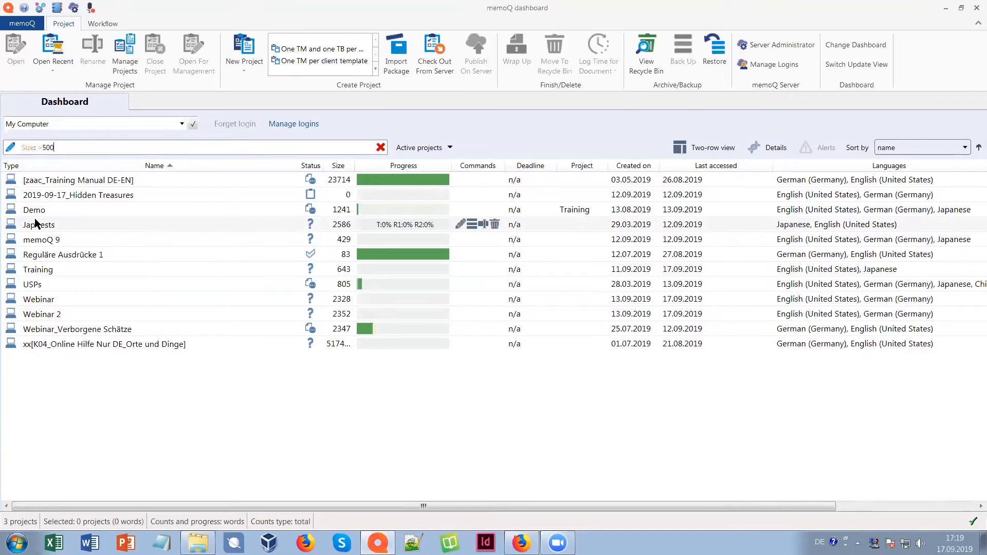
key("ctrl+space")
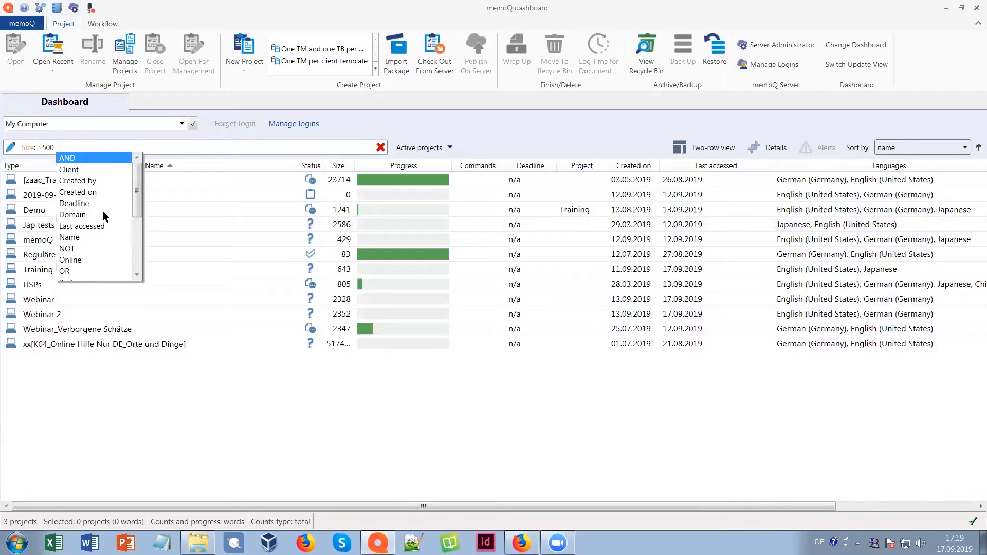
left_click(70, 156)
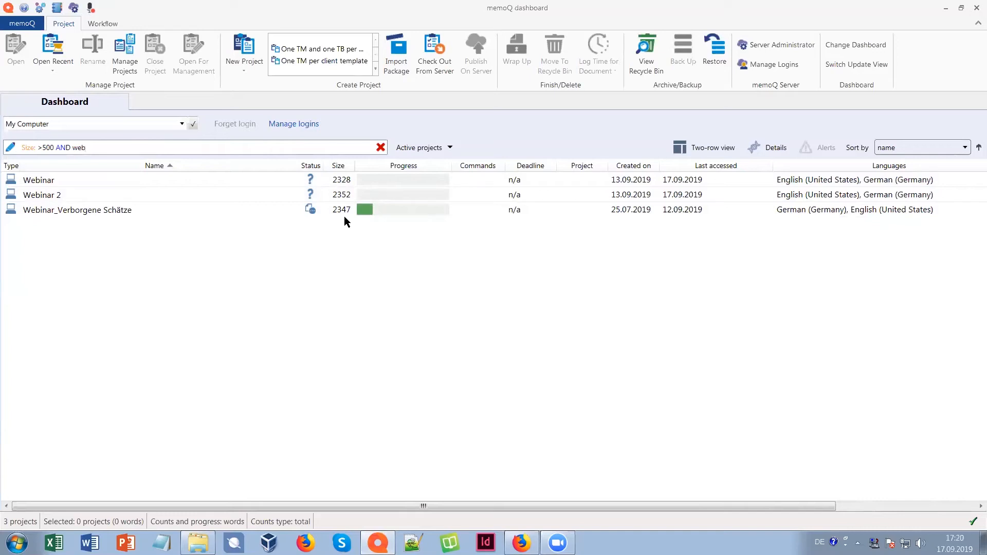
left_click(380, 148)
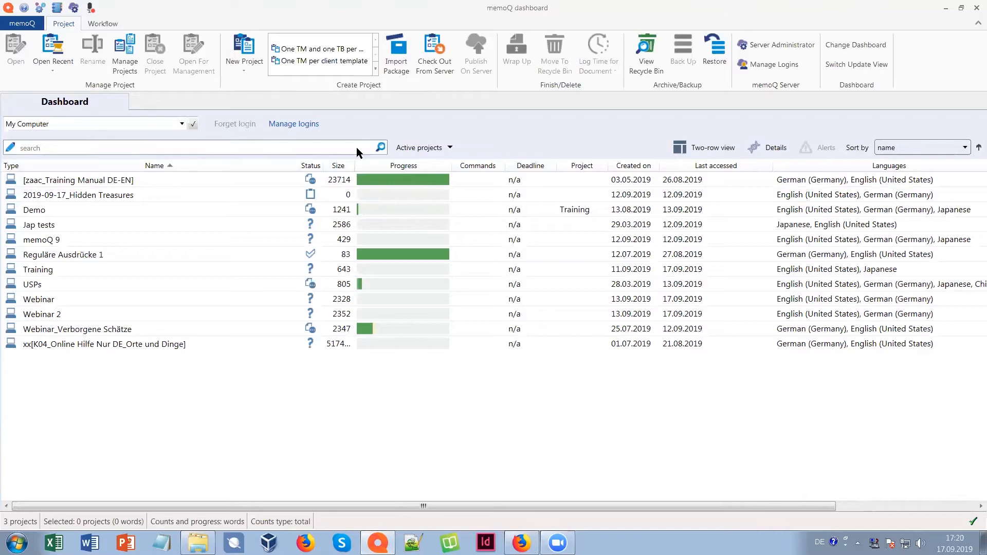
Open the Webinar 2 project and show its translation documents.
double_click(40, 313)
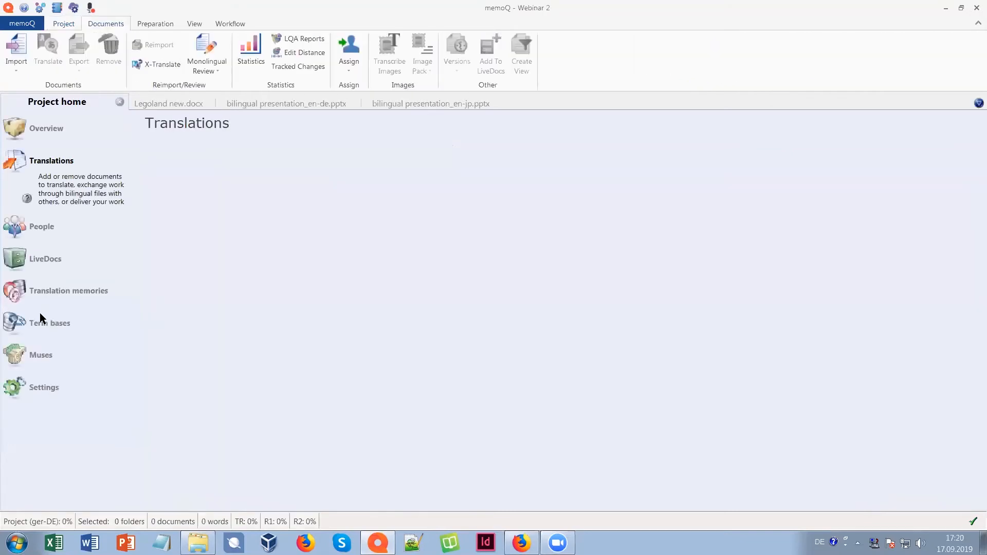
left_click(41, 319)
left_click(48, 163)
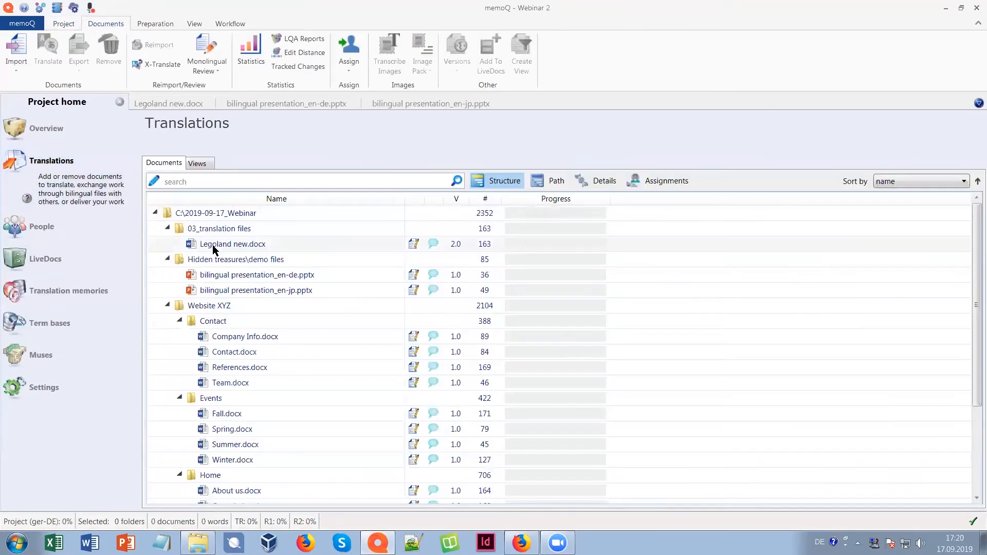
Collapse the 03_translation files and Hidden treasures\demo files folders and select everything under Website XYZ, from Contact through Service 3.docx.
left_click(167, 229)
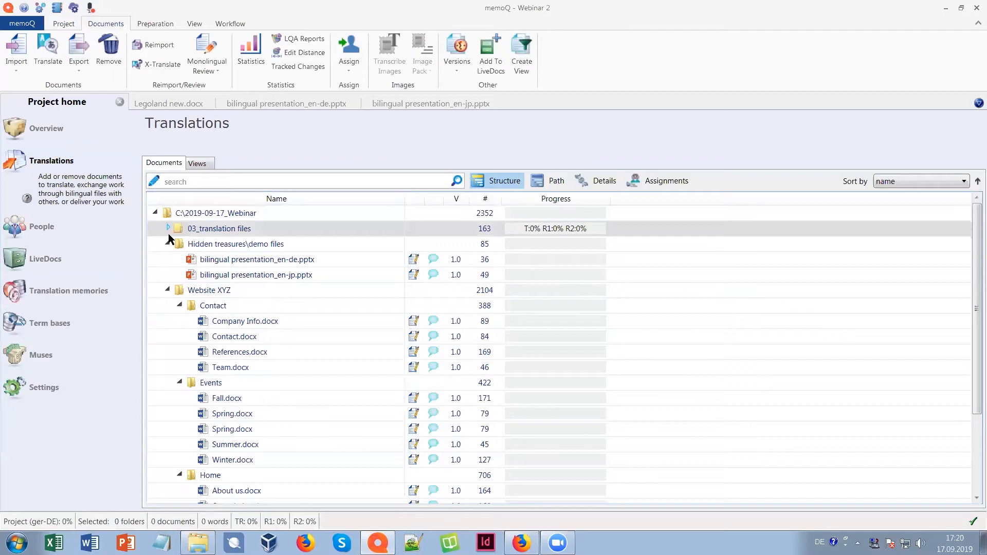
left_click(168, 243)
left_click(223, 261)
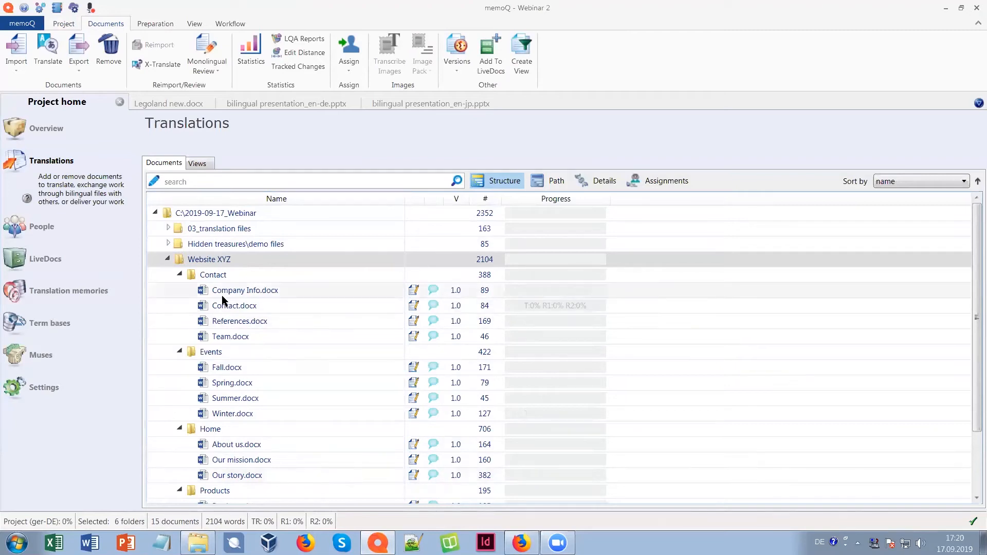
left_click(213, 275)
scroll(221, 280, "down", 2)
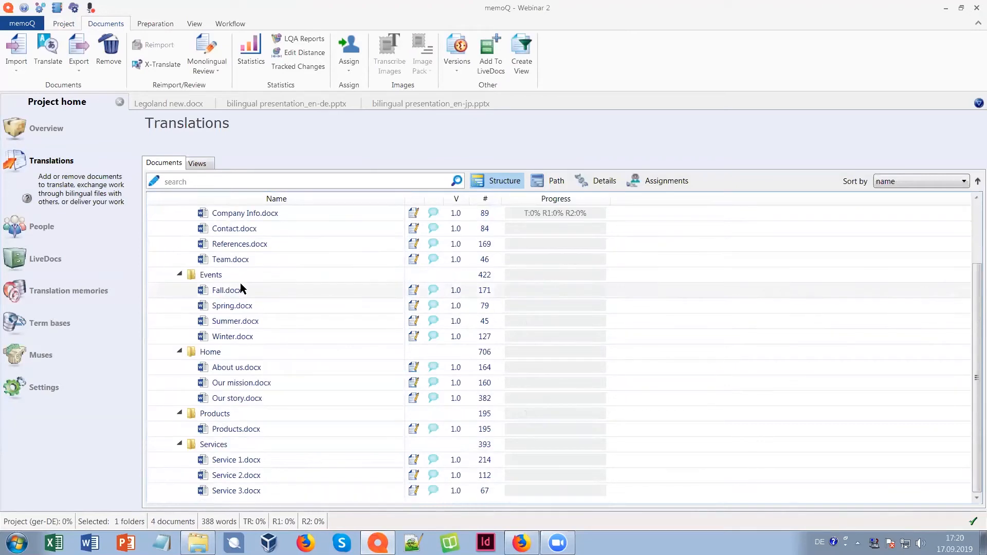
left_click(221, 492, "shift")
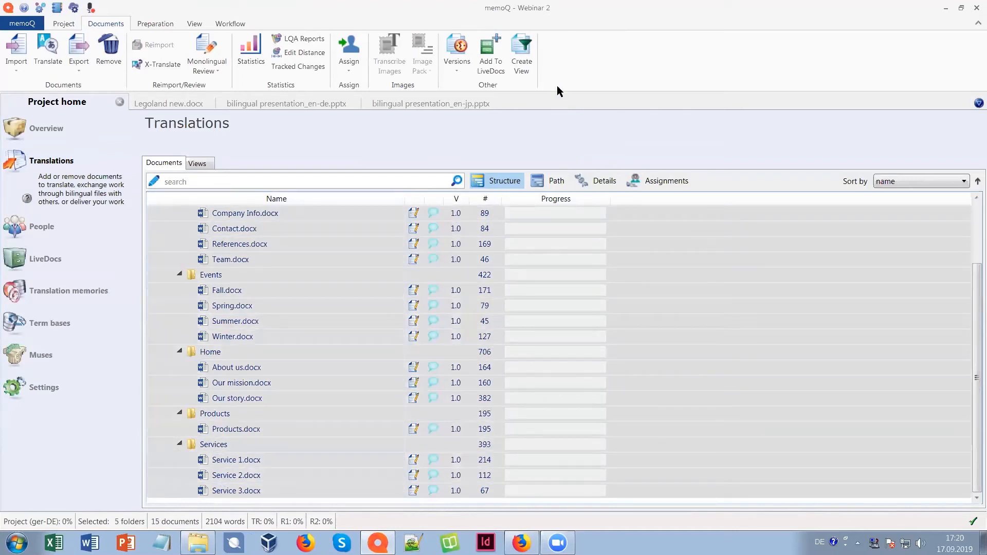
Create a view named "all" from the selected Website XYZ documents, and open it briefly in the editor.
left_click(522, 72)
type("all")
key("Return")
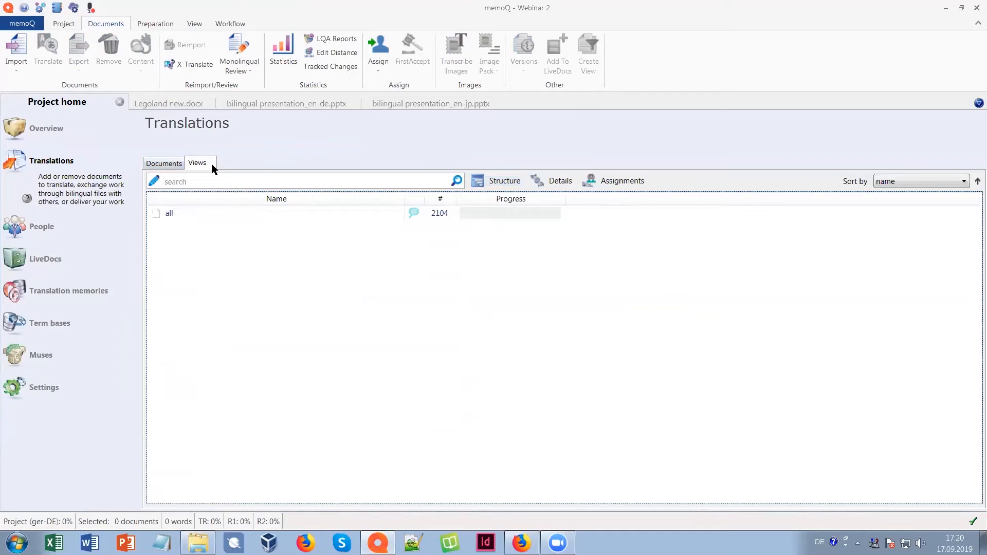
double_click(179, 212)
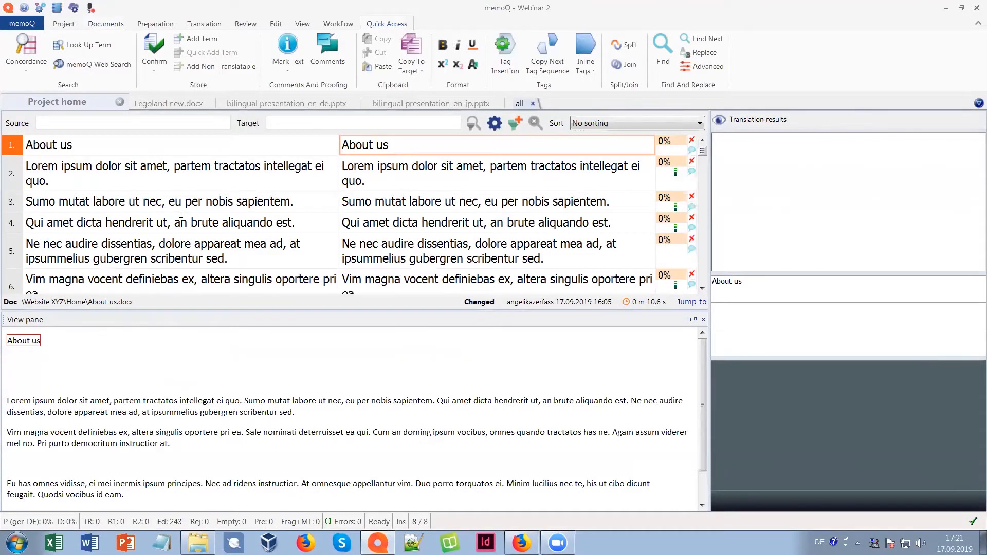
left_click(533, 104)
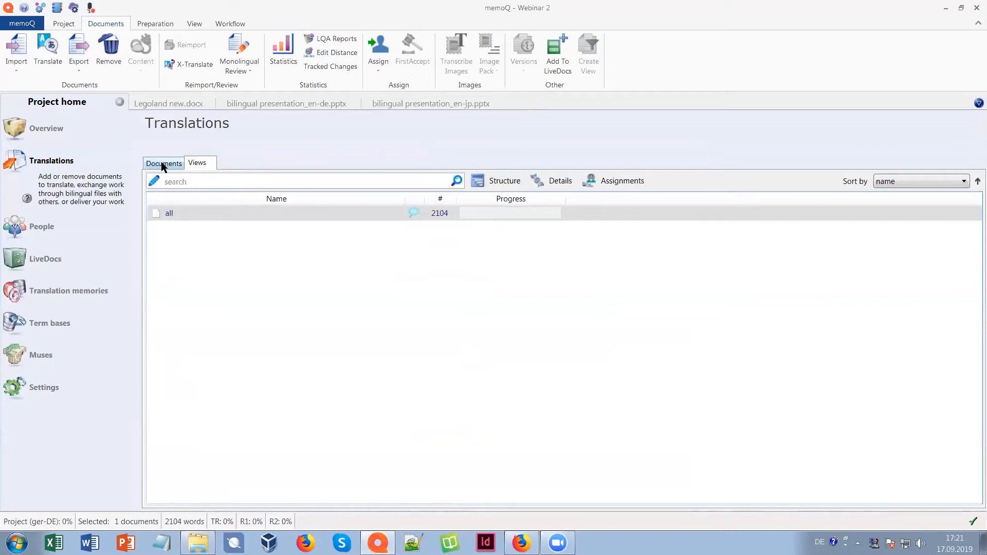
Remove the view "all" from the project and return to the document list.
left_click(109, 49)
left_click(530, 319)
left_click(163, 163)
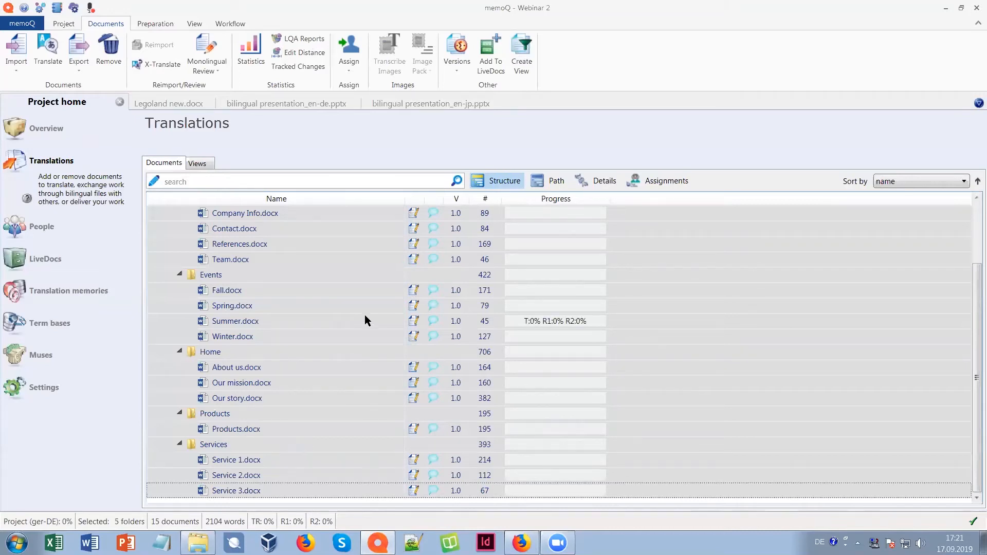
Set up an advanced find and replace in the selected documents, with "ipsum" as search text and "XXX" as replacement.
key("ctrl+f")
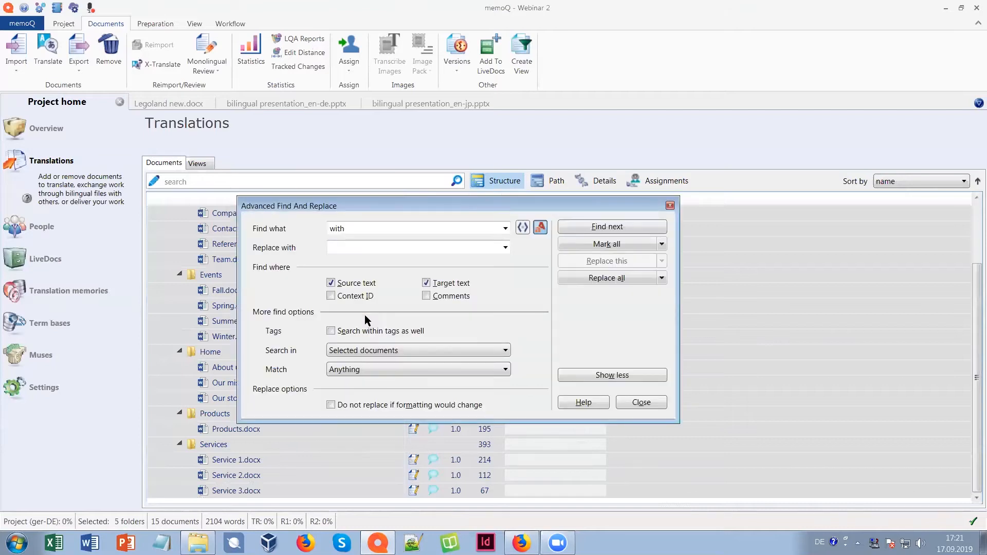
left_click(358, 229)
left_click_drag(359, 229, 316, 230)
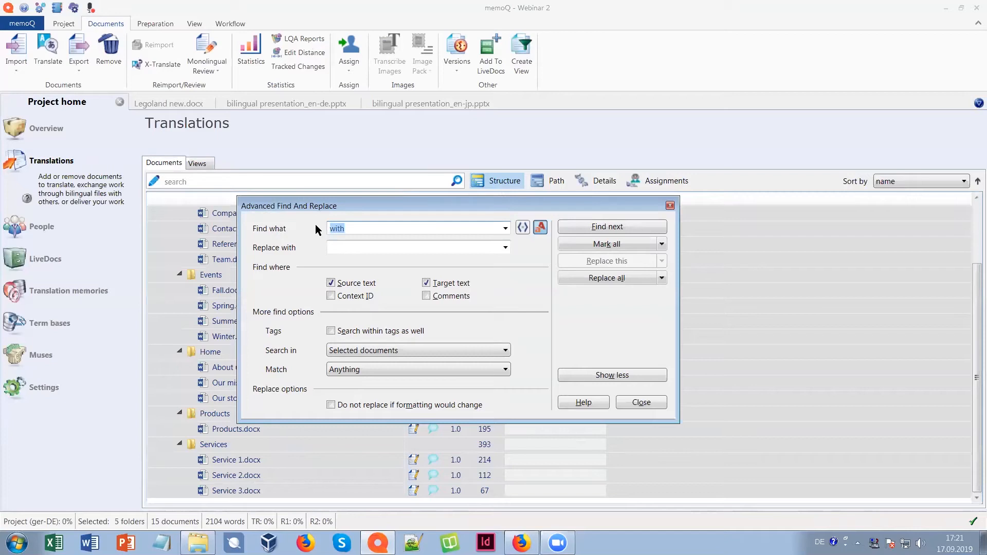
type("ipsum")
left_click(363, 251)
type("XXX")
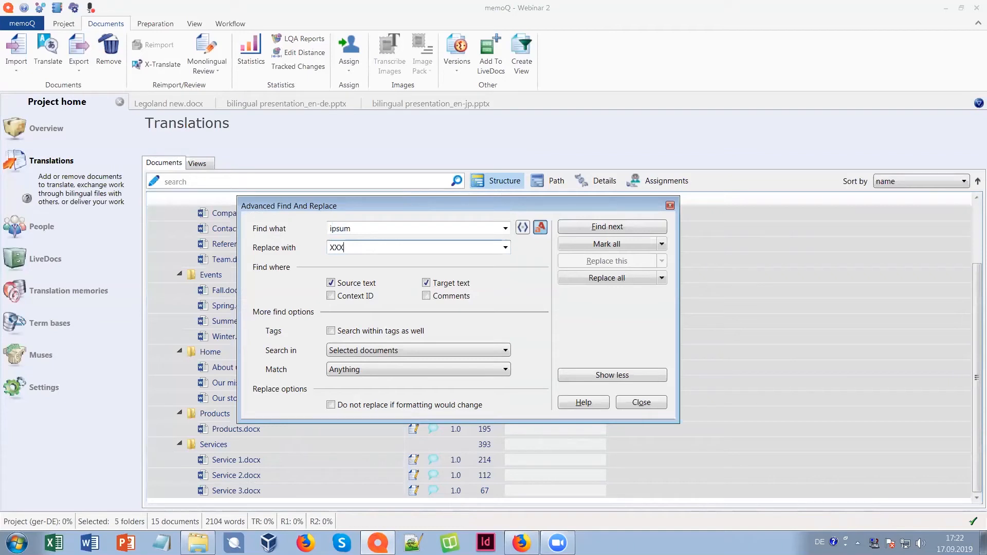
Turn regex mode on and off again, and restore "ipsum" and "XXX" from the search and replacement histories.
left_click(523, 230)
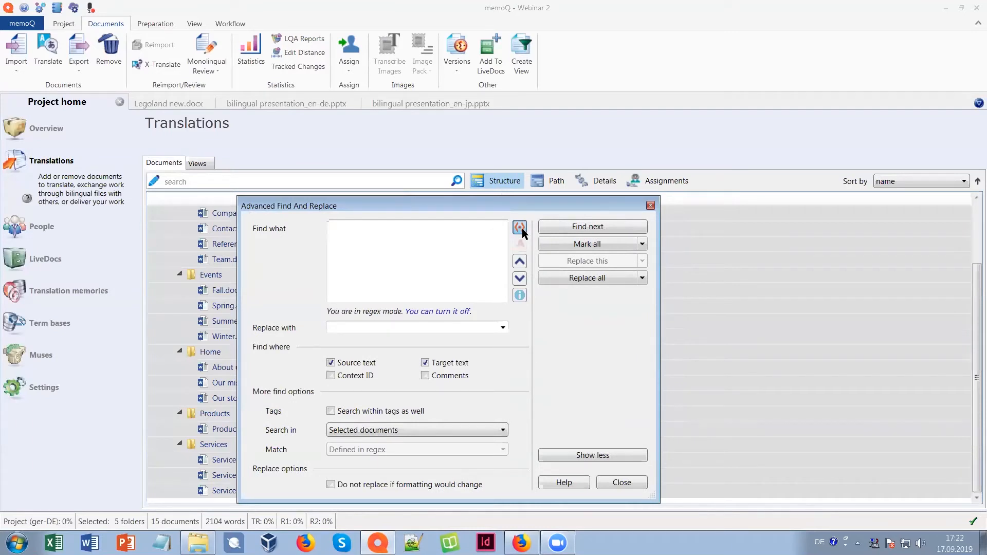
left_click(522, 229)
left_click(505, 228)
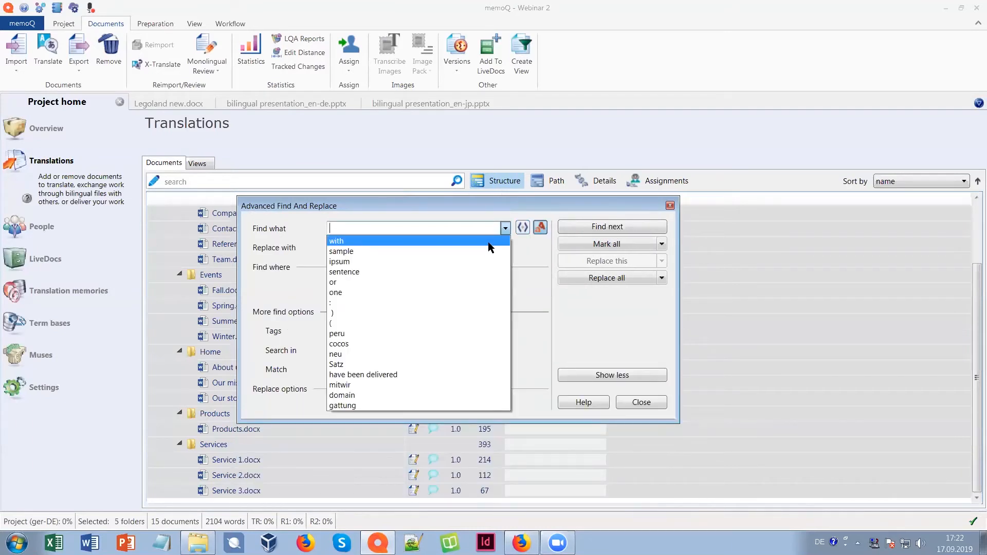
left_click(483, 261)
left_click(506, 248)
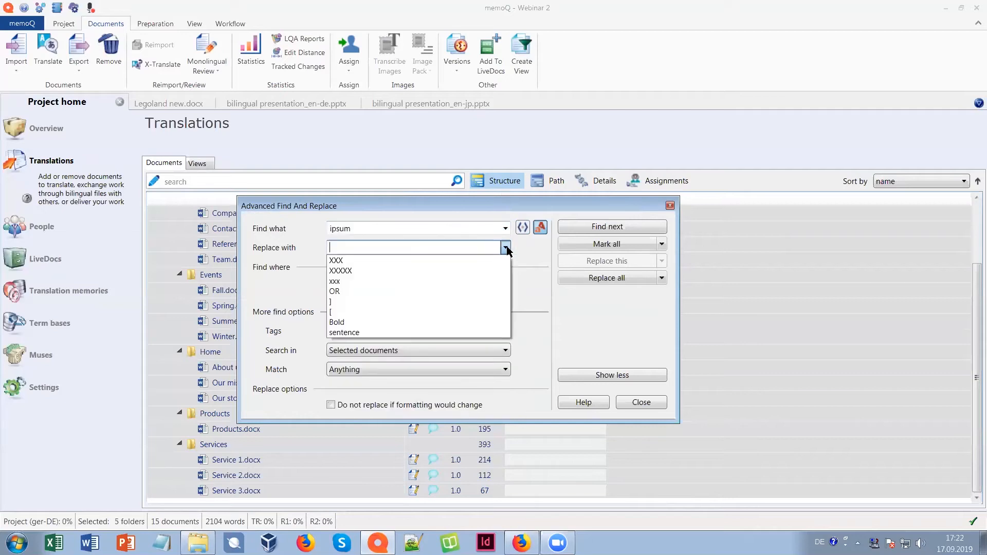
left_click(484, 262)
Replace all occurrences of "ipsum" with "XXX" across the selected documents and dismiss the result message.
left_click_drag(483, 204, 606, 188)
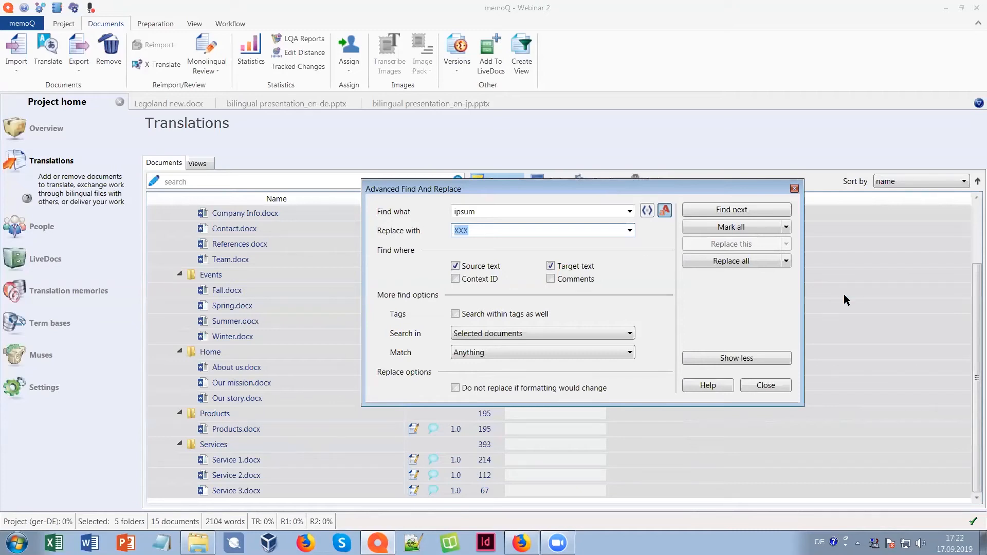
left_click(739, 262)
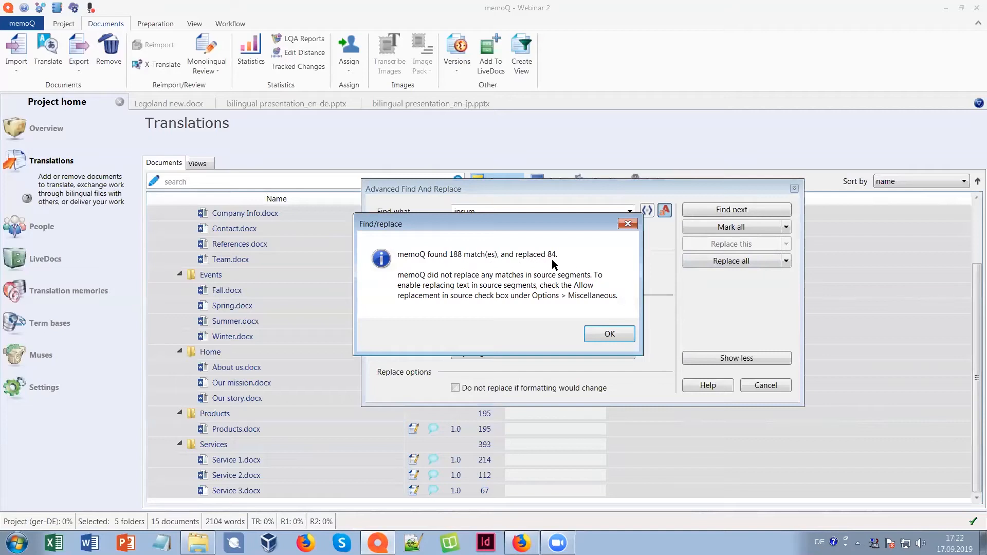
left_click(608, 335)
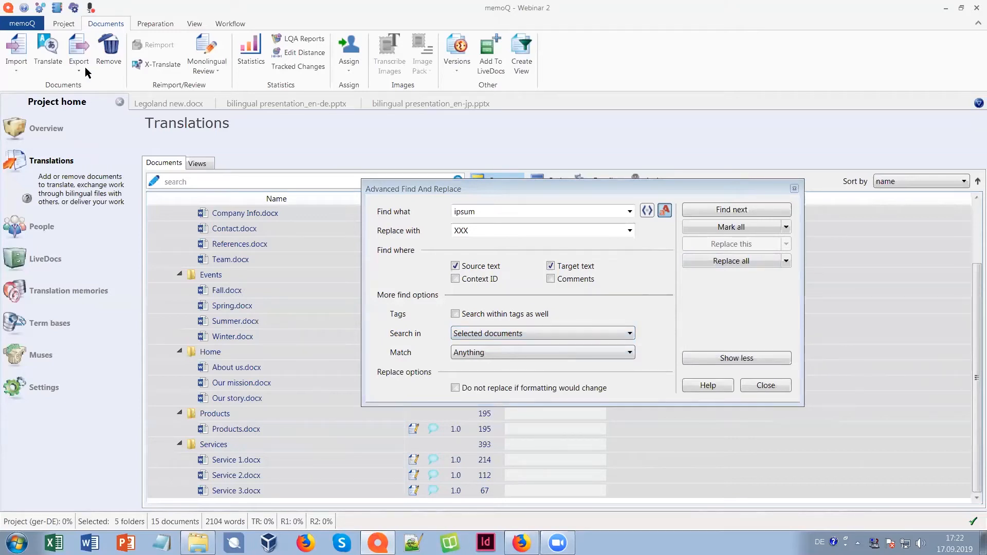
Try the "Allow replacement in source segments" setting in the Miscellaneous options and discard any change.
left_click(41, 9)
left_click(224, 172)
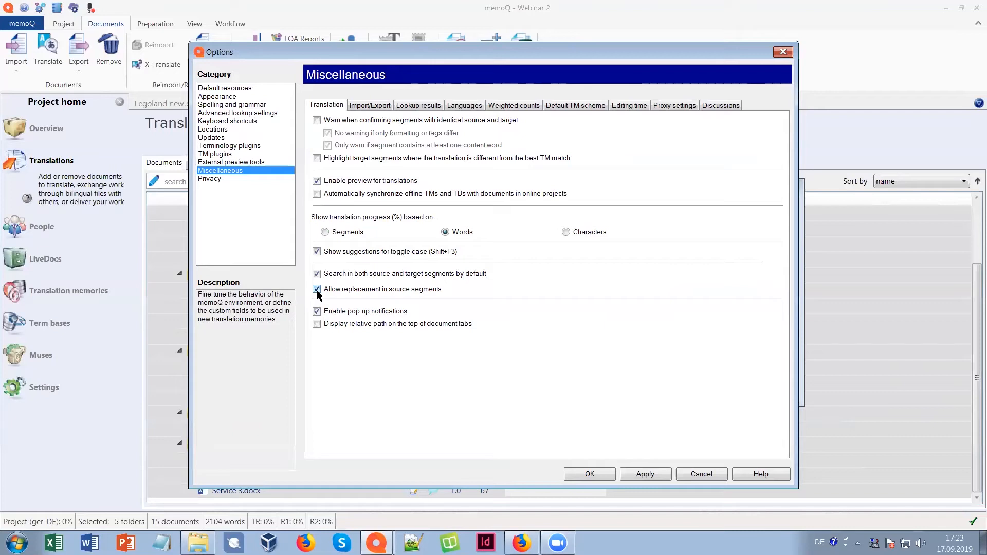
left_click(317, 290)
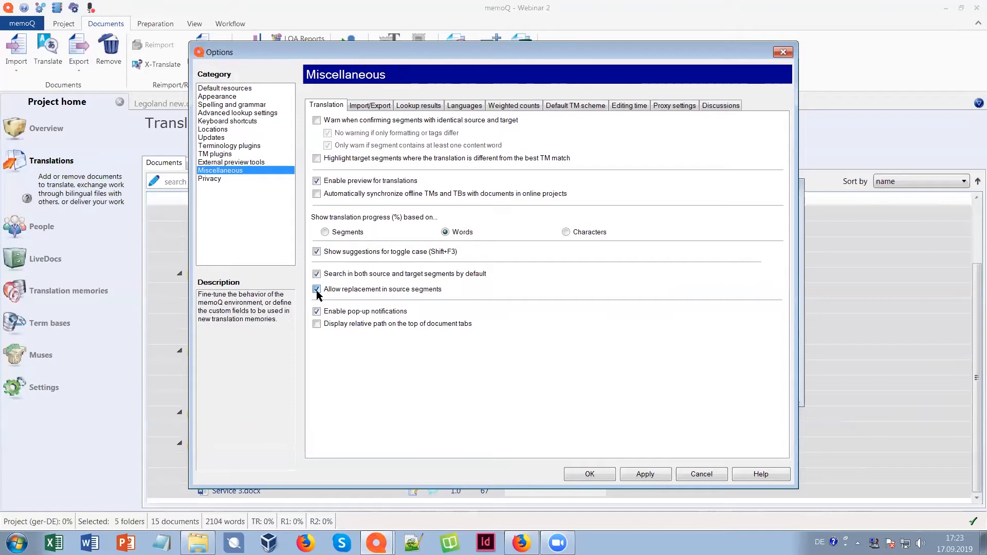
left_click(689, 479)
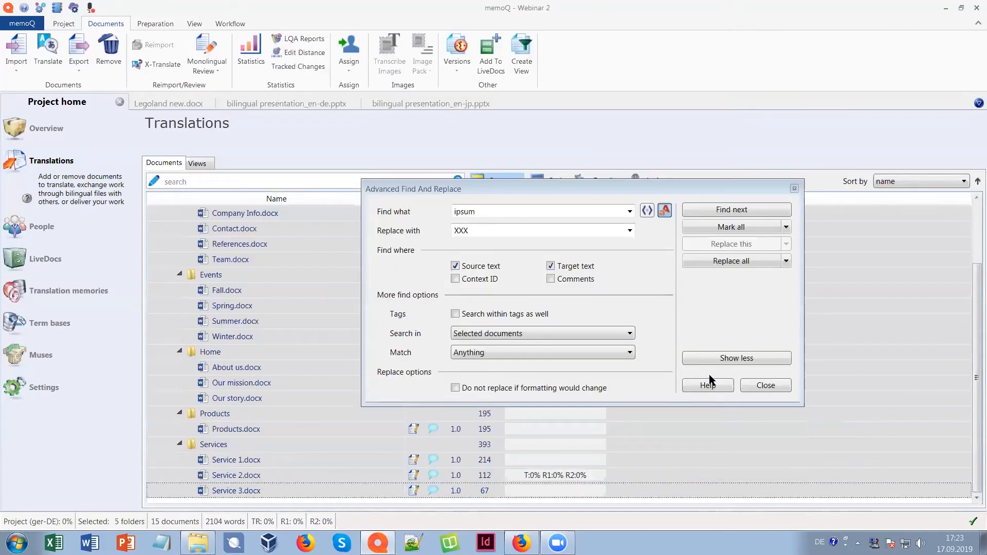
Leave Advanced Find And Replace and examine the slide preview of bilingual presentation_en-de.pptx.
left_click(763, 385)
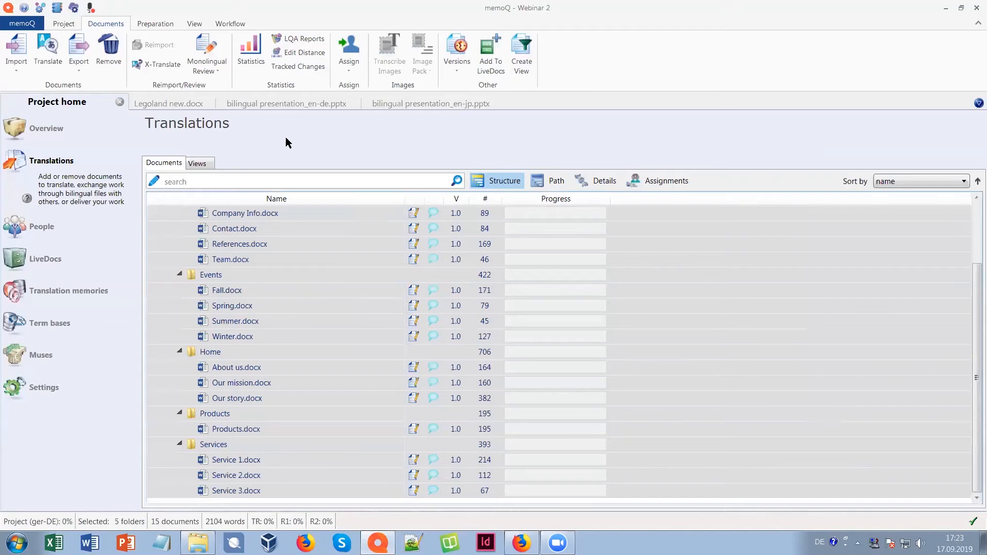
left_click(291, 103)
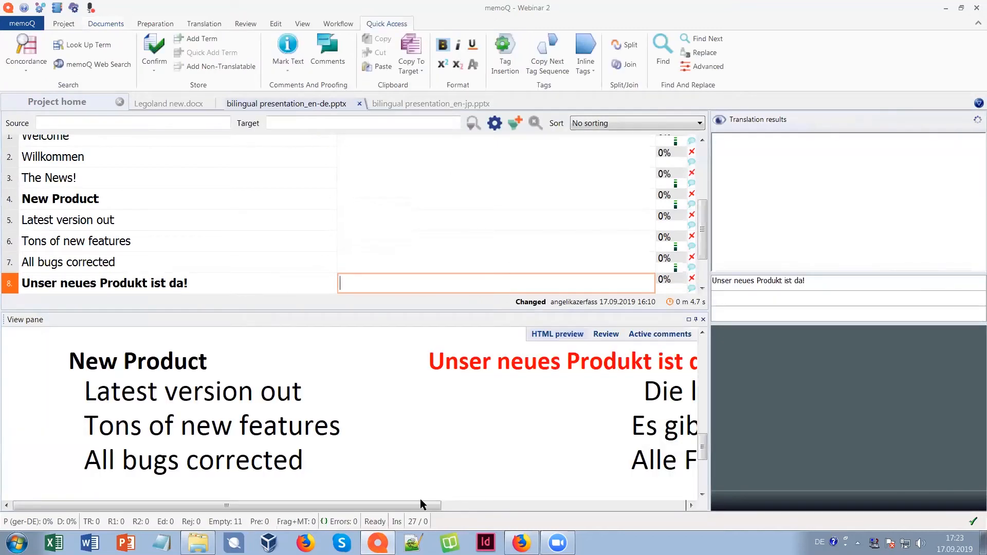
left_click_drag(390, 505, 420, 502)
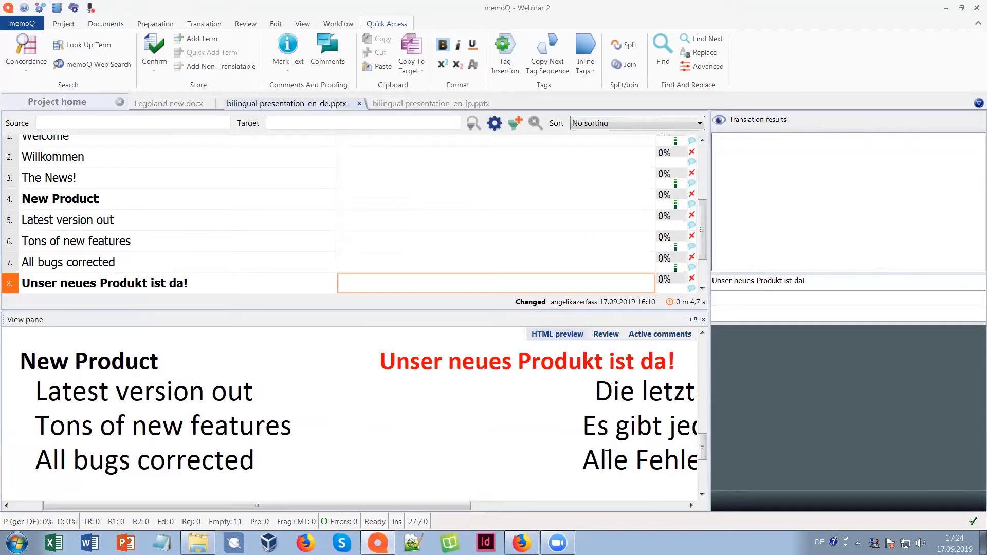
Lock the rows in a different language in bilingual presentation_en-jp.pptx and check the Japanese segments.
left_click(436, 101)
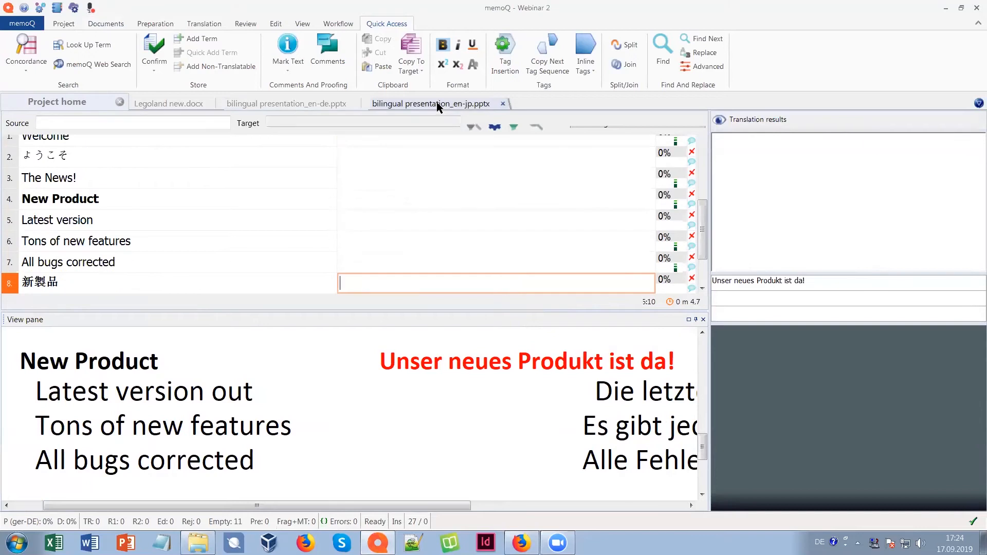
left_click_drag(409, 505, 433, 497)
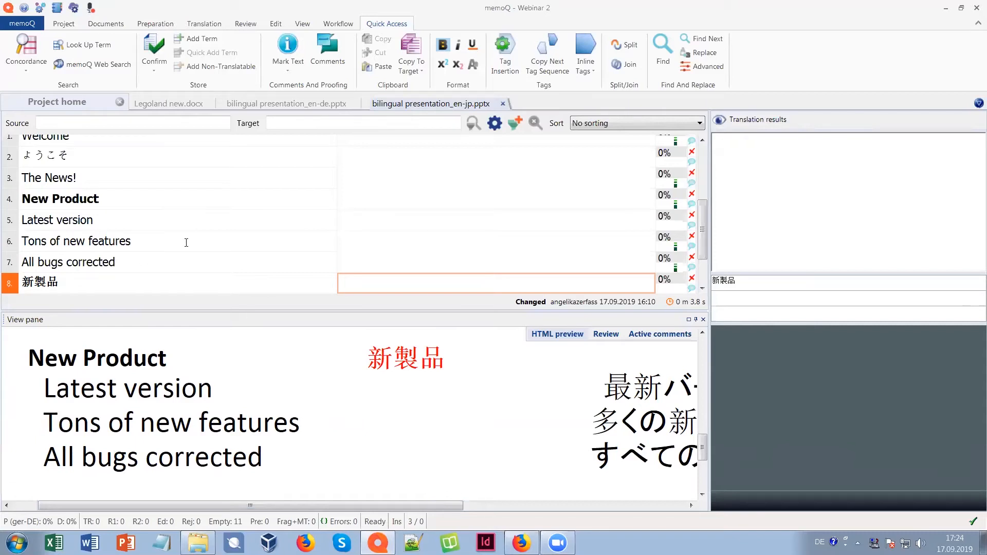
left_click(154, 25)
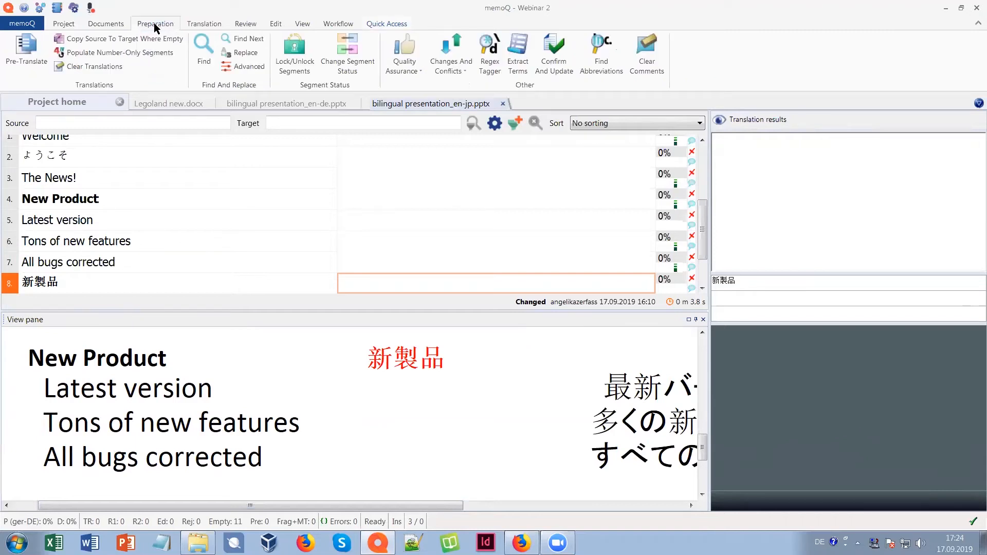
left_click(303, 75)
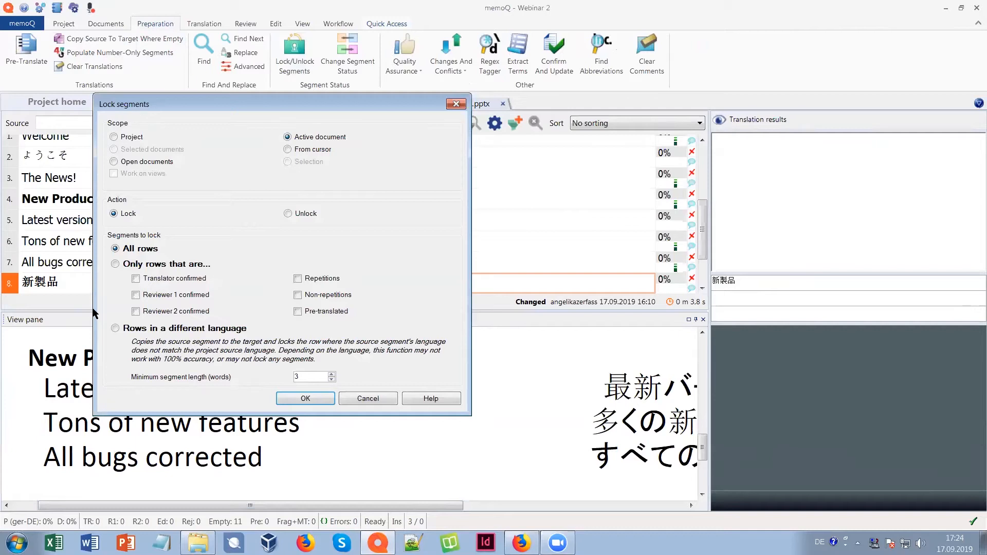
left_click(115, 329)
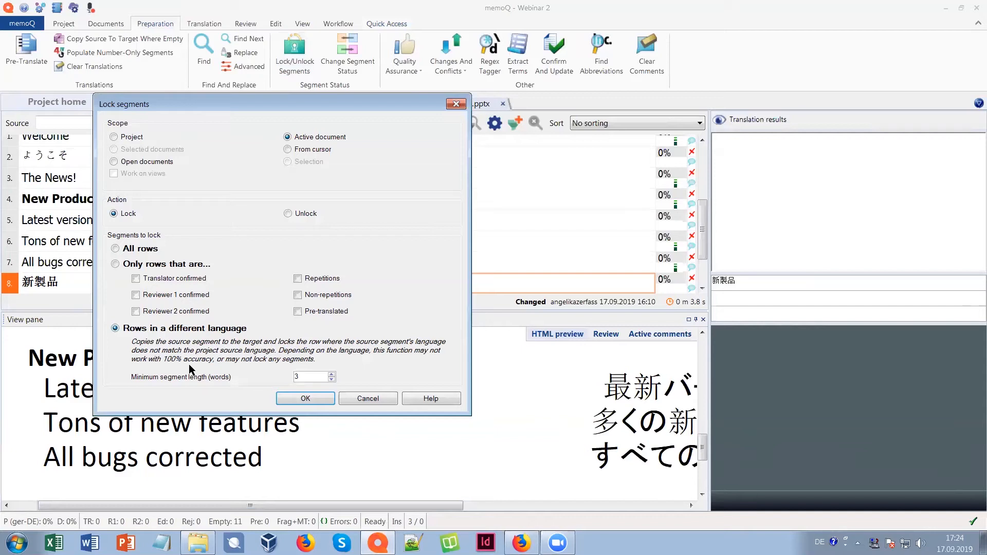
left_click(310, 398)
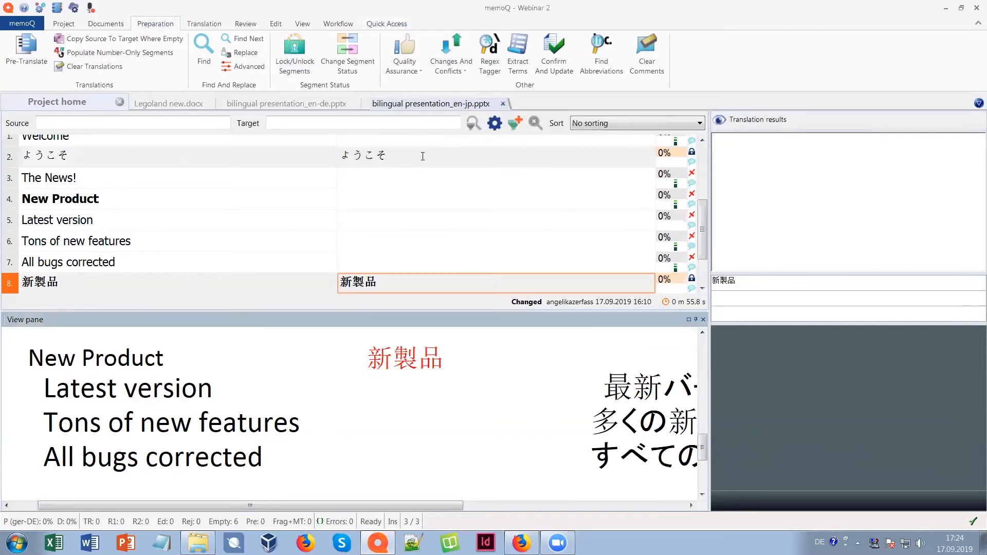
left_click(423, 156)
scroll(423, 190, "down", 3)
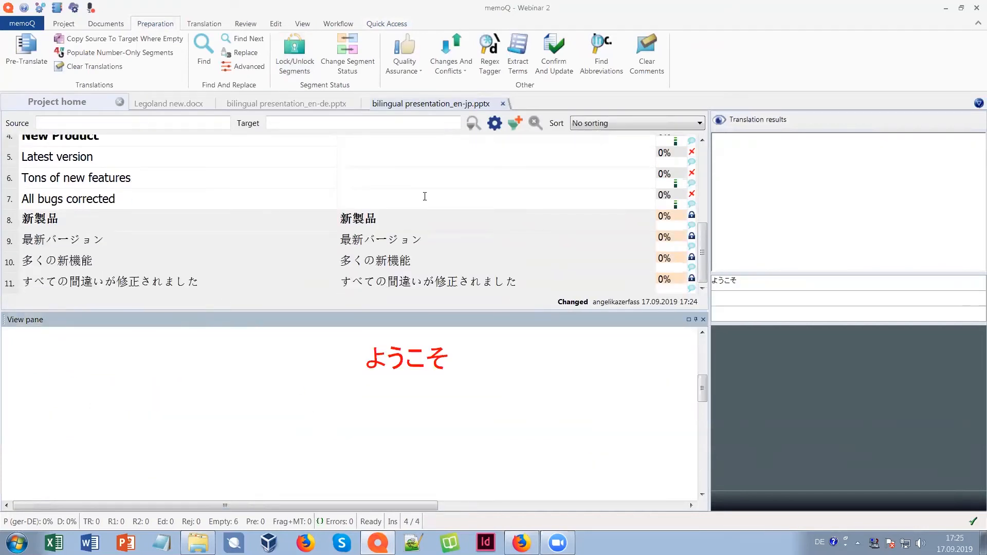
scroll(425, 196, "up", 3)
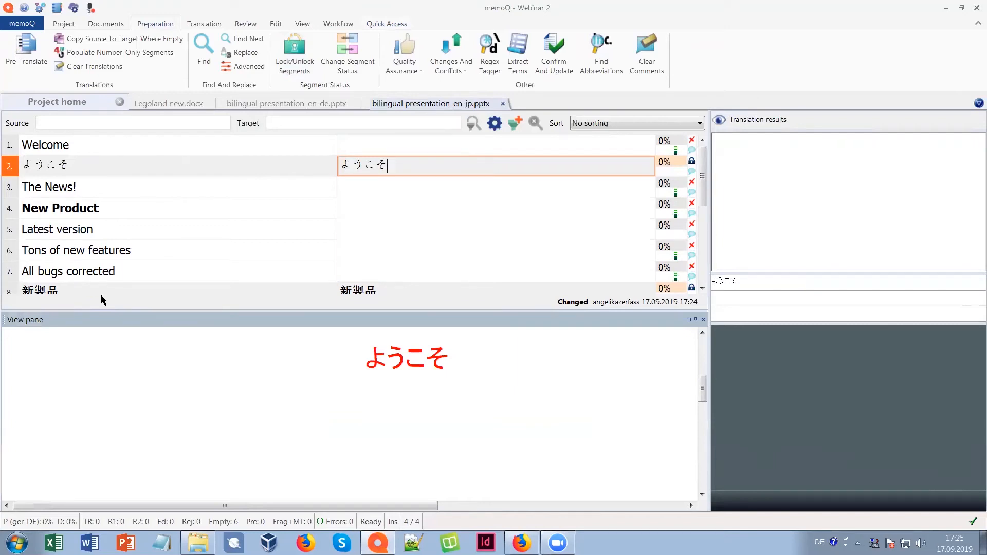
Lock the rows in a different language in bilingual presentation_en-de.pptx and check the German segments.
left_click(284, 105)
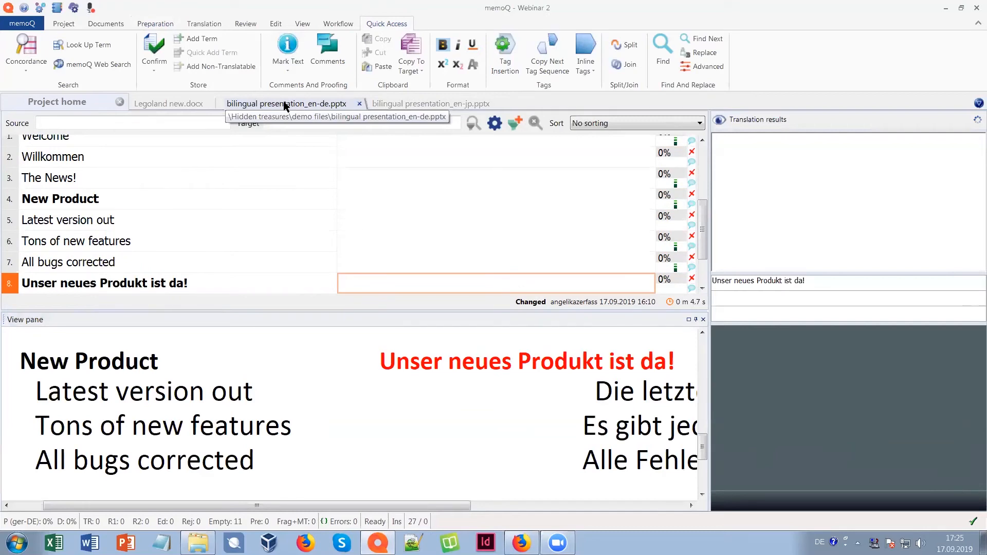
left_click(154, 26)
left_click(294, 64)
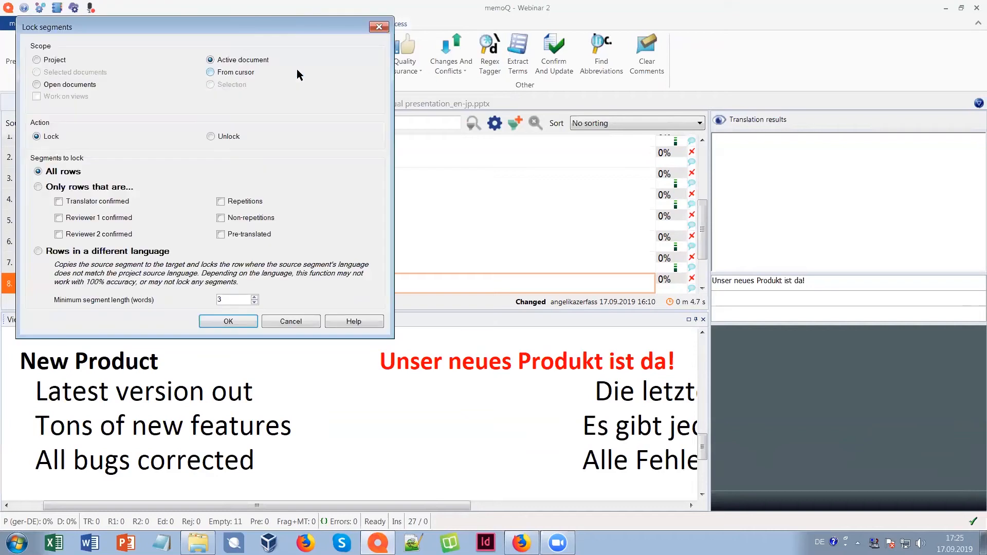
left_click(125, 252)
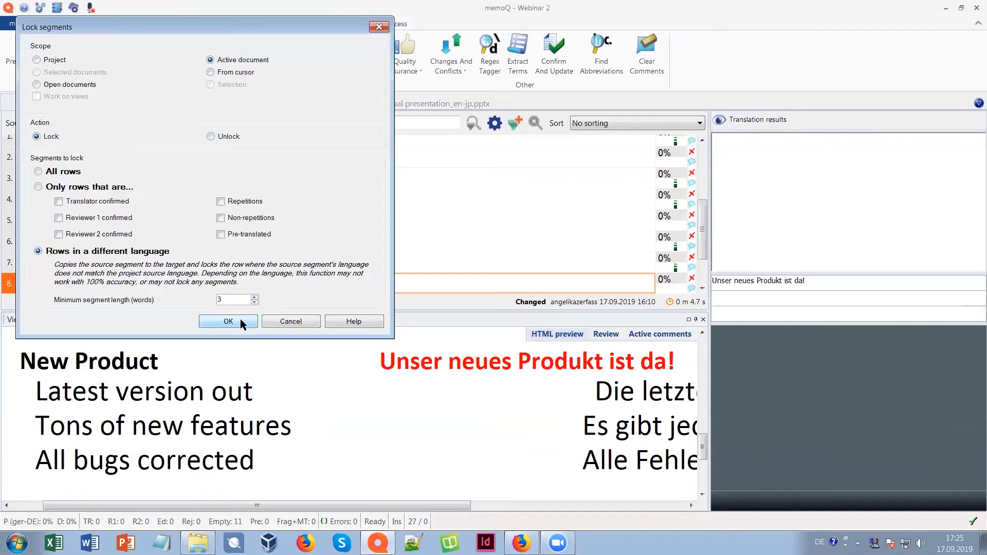
left_click(241, 321)
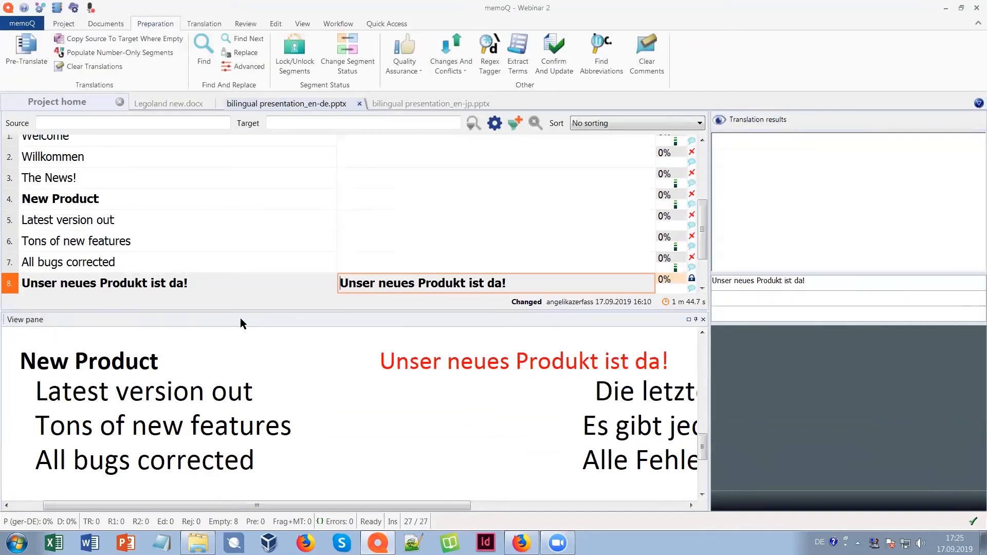
left_click(381, 158)
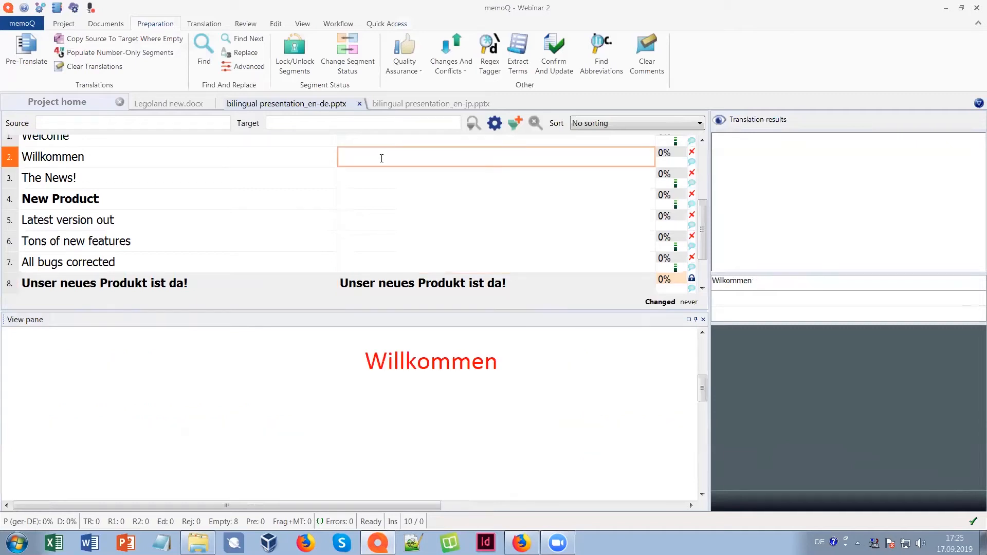
scroll(382, 158, "down", 1)
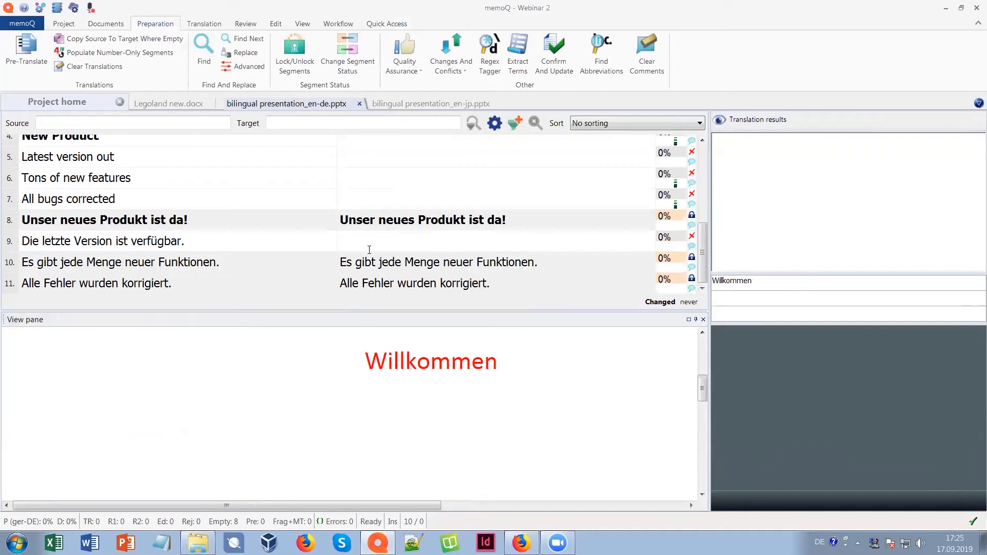
left_click(369, 250)
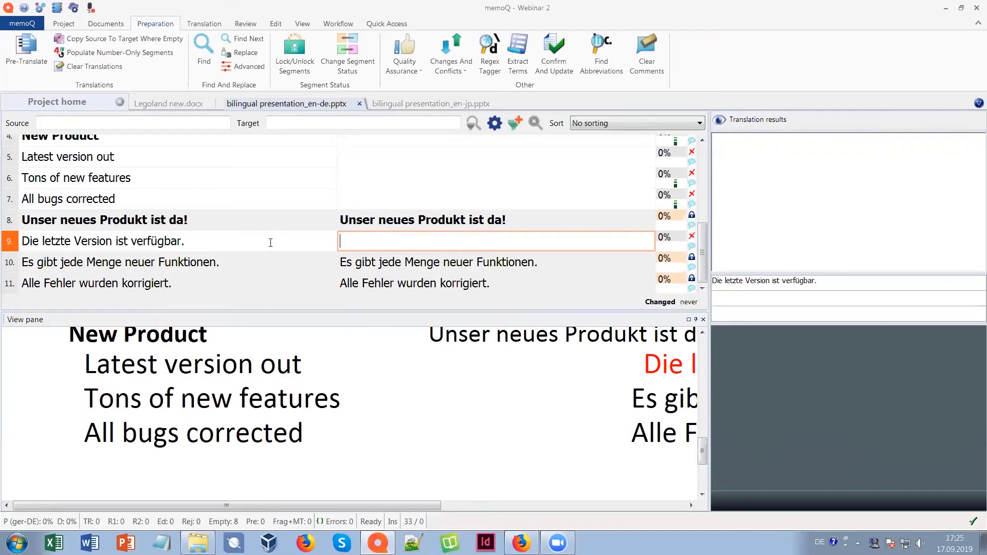
Return to Legoland new.docx at segment 6 and enlarge the compare boxes so the match texts fit.
left_click(165, 101)
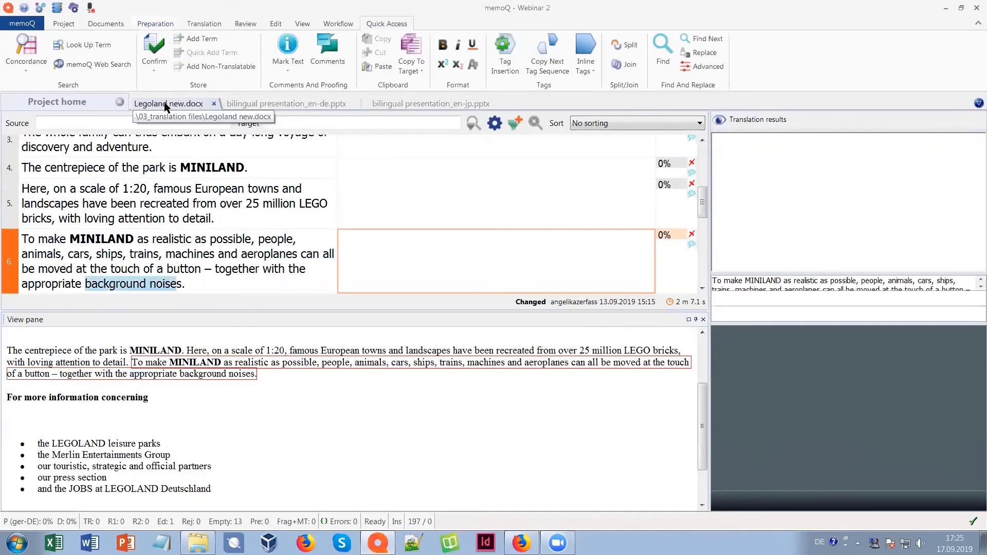
left_click(702, 289)
left_click(702, 288)
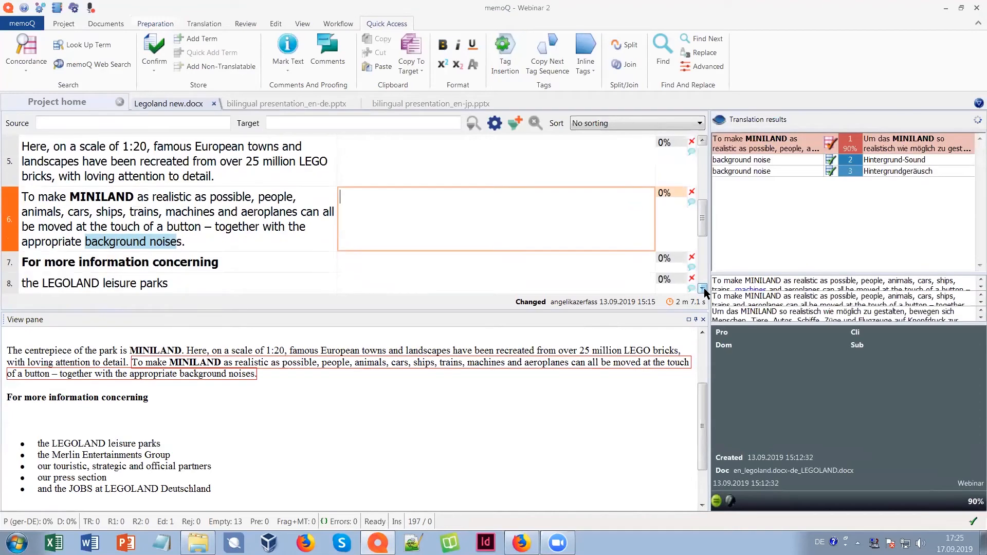
left_click(702, 289)
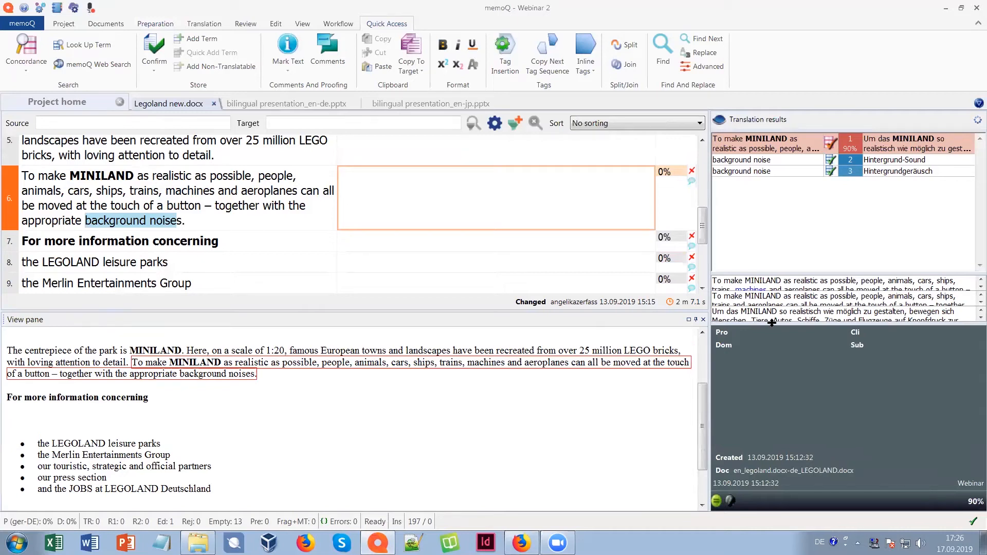
left_click_drag(771, 323, 772, 377)
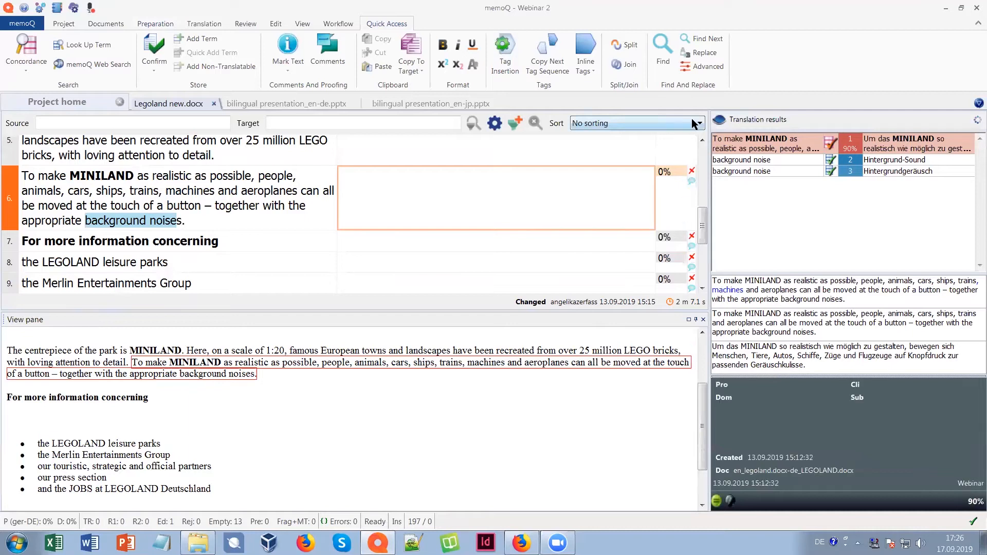
Show the hidden translation results for segment 6 and examine the 79% match.
left_click(718, 121)
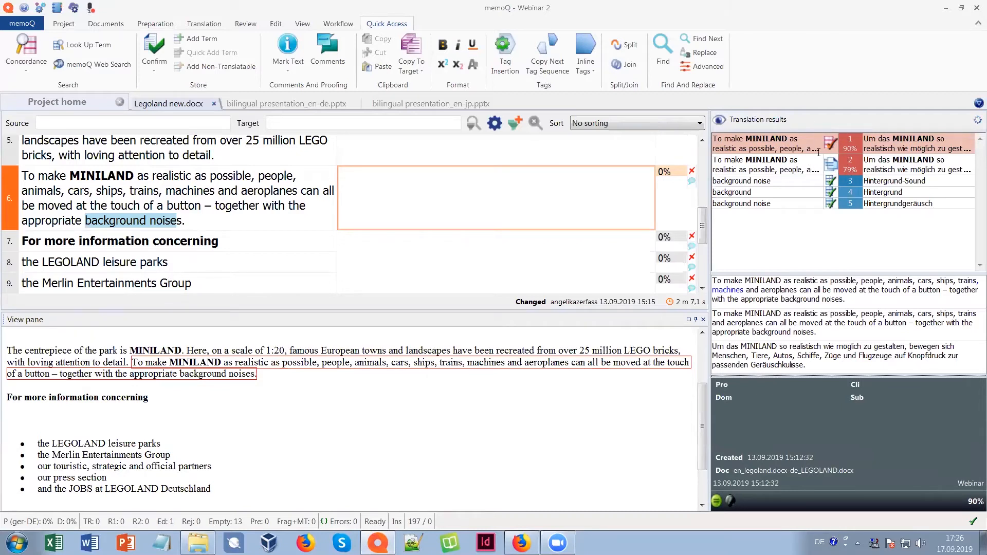
left_click(796, 168)
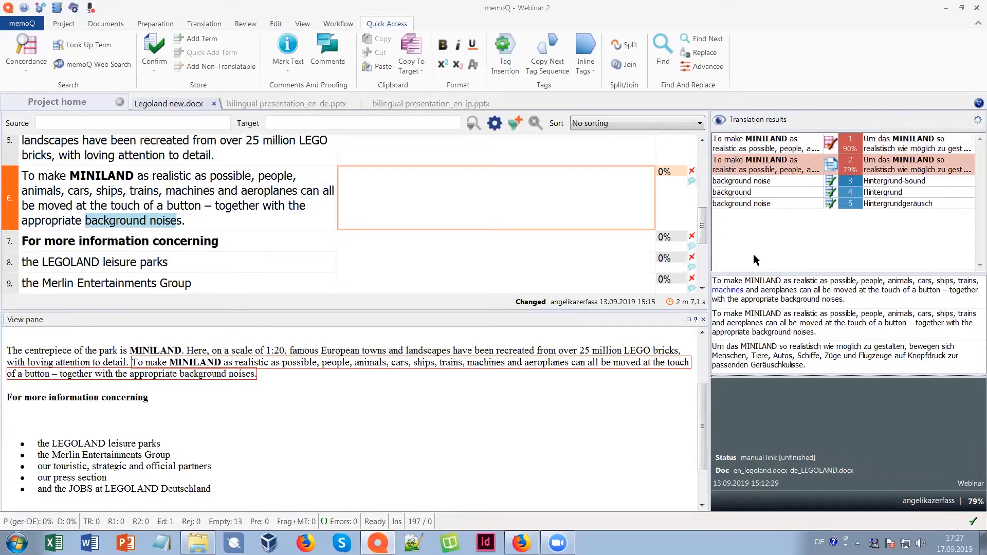
Review the Translation results settings without changing them, and select the 90% match for comparison.
double_click(719, 124)
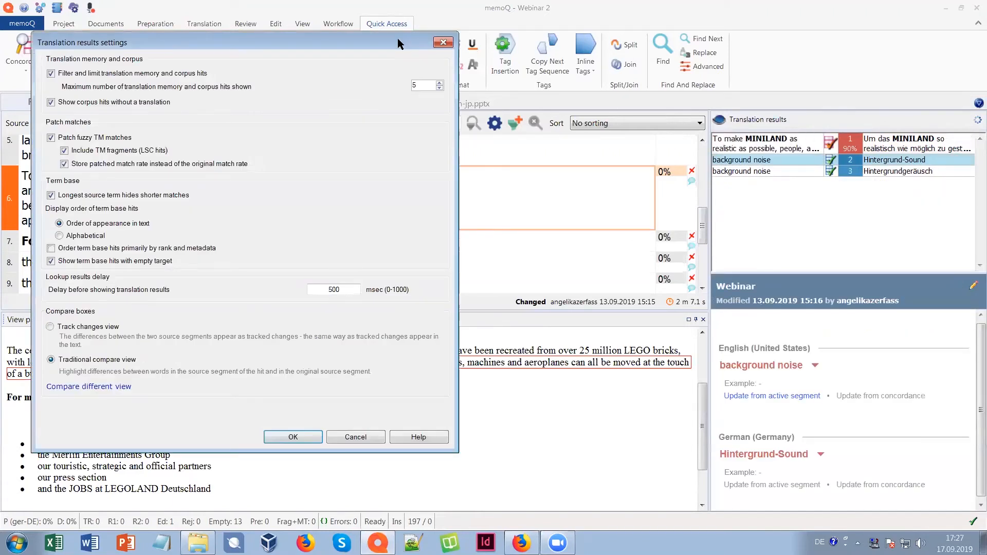
left_click_drag(397, 38, 680, 65)
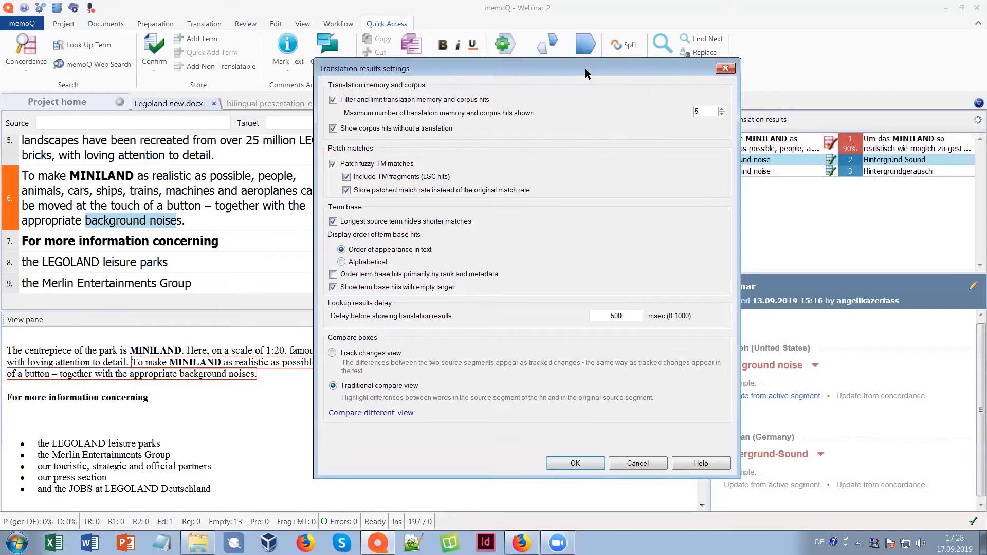
left_click_drag(585, 68, 492, 54)
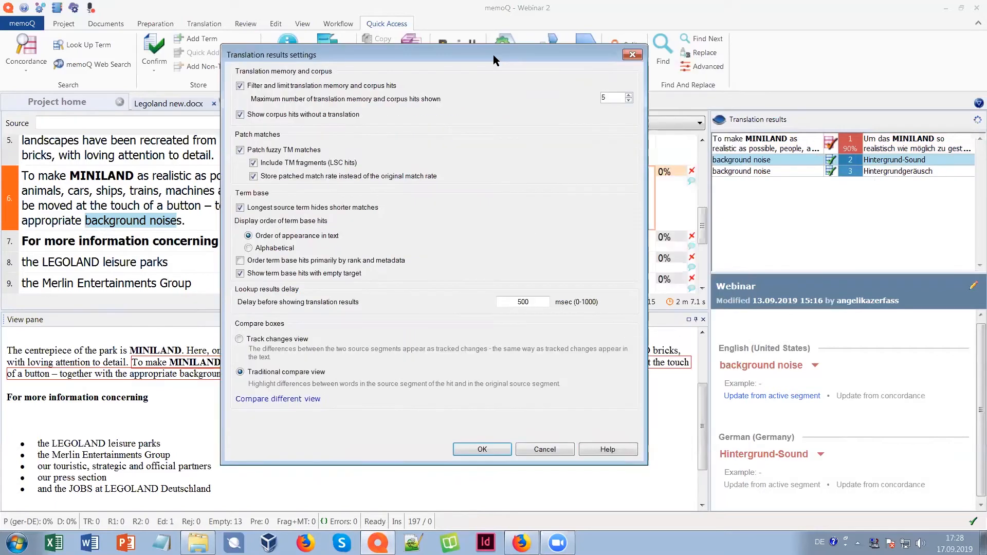
left_click(559, 454)
left_click(853, 138)
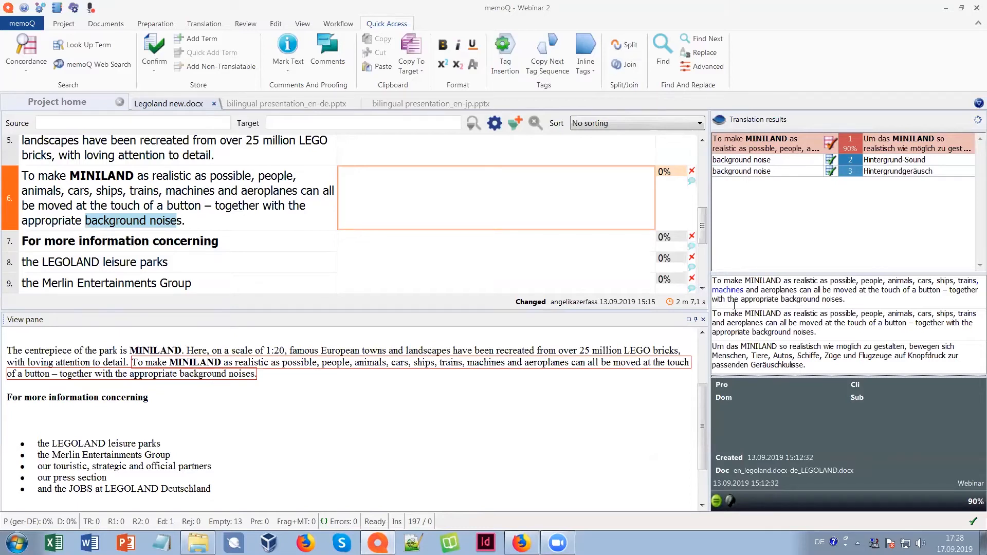
Switch the compare boxes to Track changes view in the Translation results settings.
double_click(723, 121)
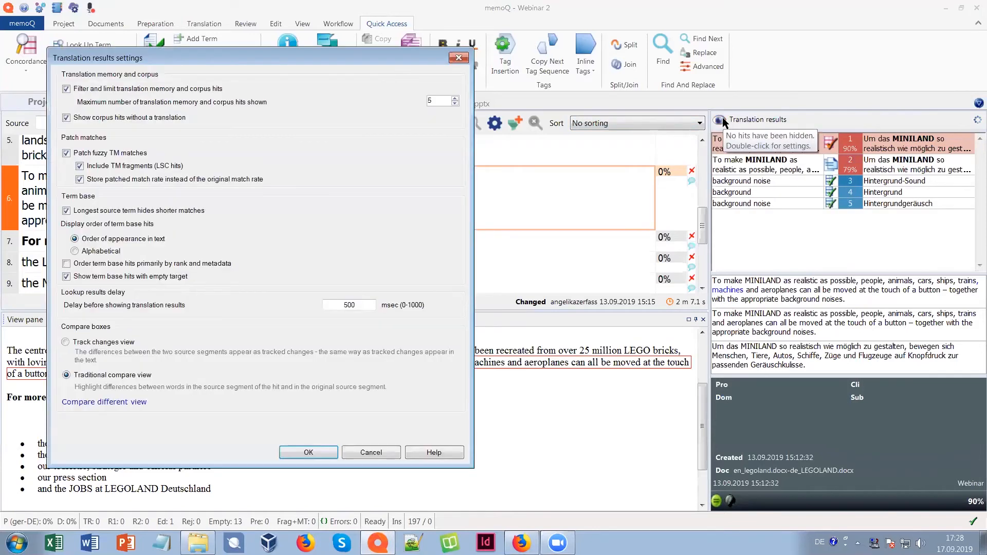
left_click(66, 342)
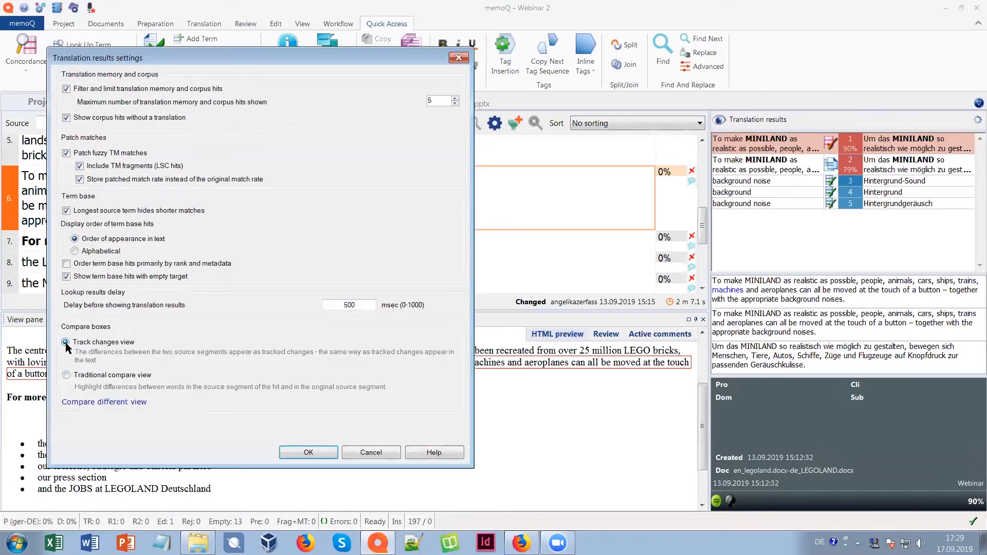
left_click(301, 452)
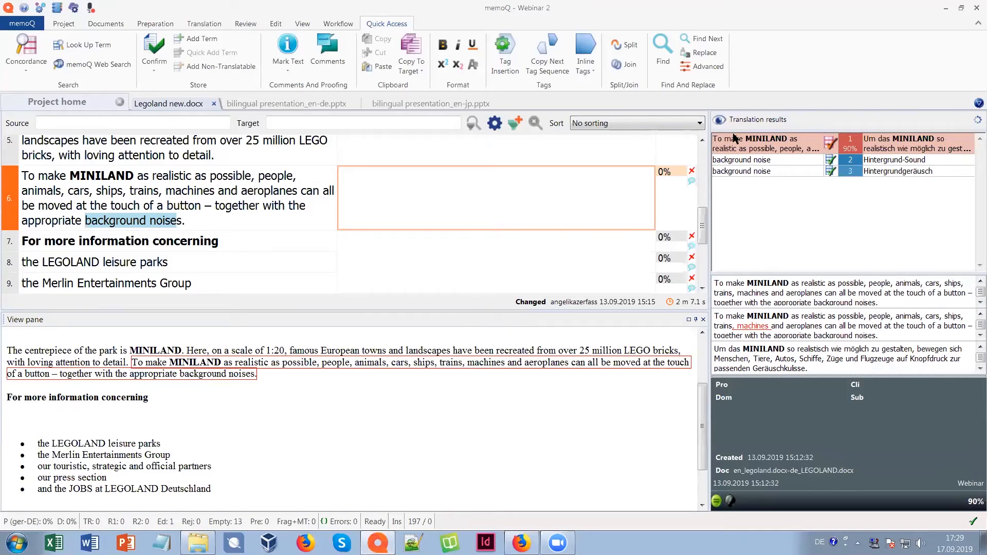
Set the compare boxes back to Traditional compare view in the Translation results settings.
left_click(719, 122)
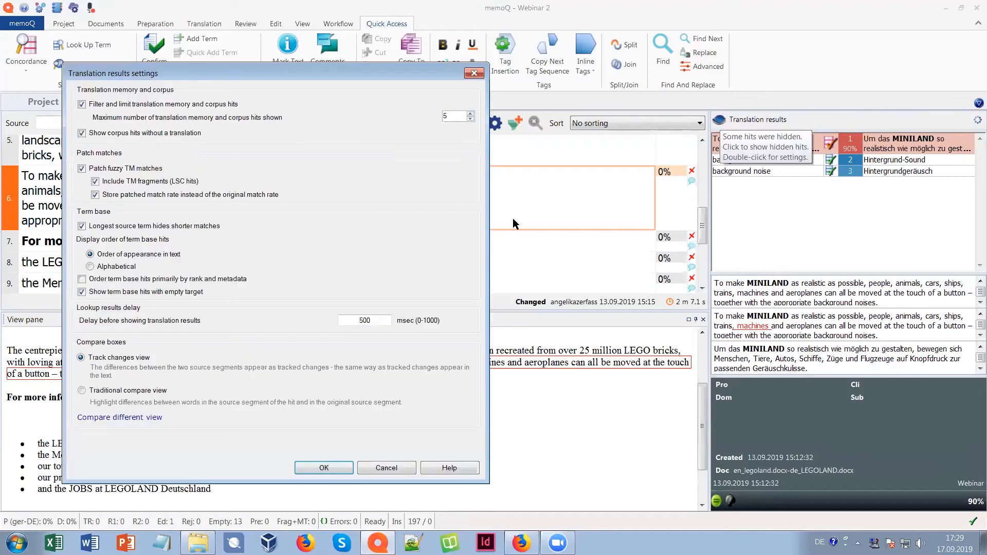
left_click(81, 390)
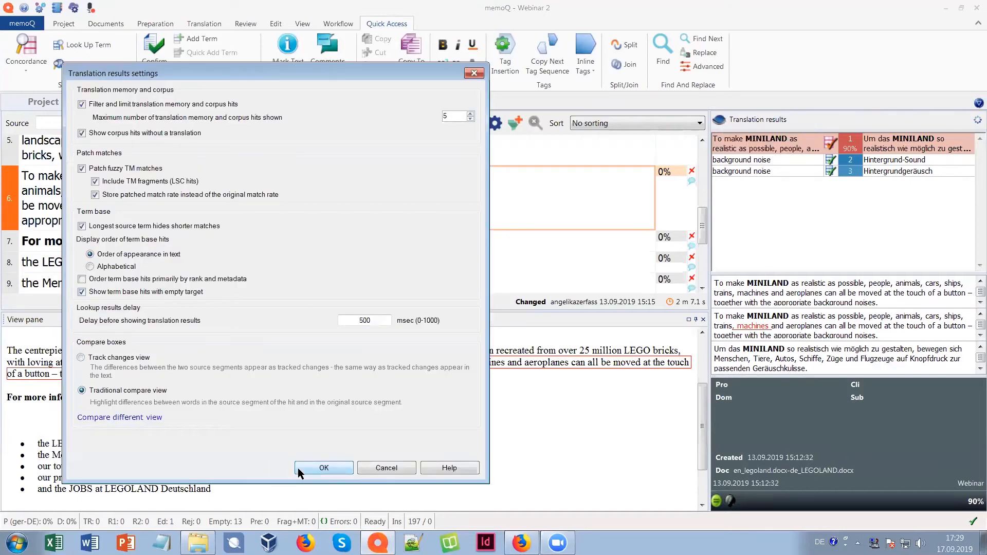
left_click(332, 465)
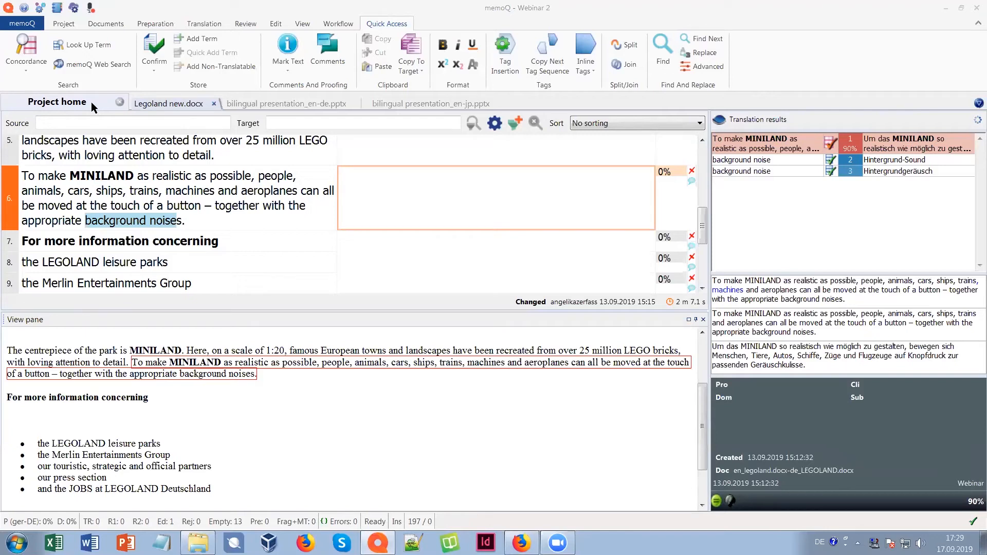
Mark all occurrences of "button" in the active document using Advanced Find And Replace, and close the dialog.
key("ctrl+f")
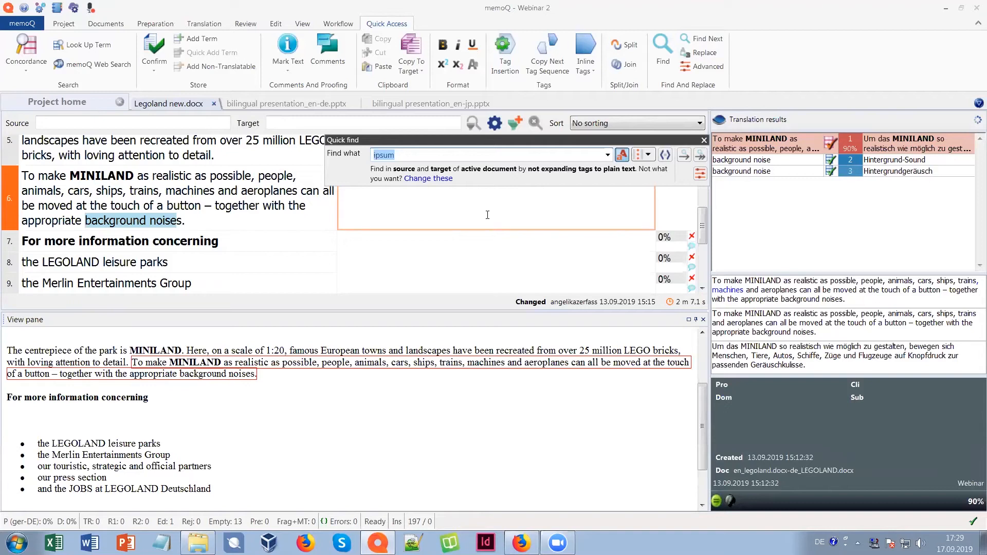
type("button")
left_click(700, 174)
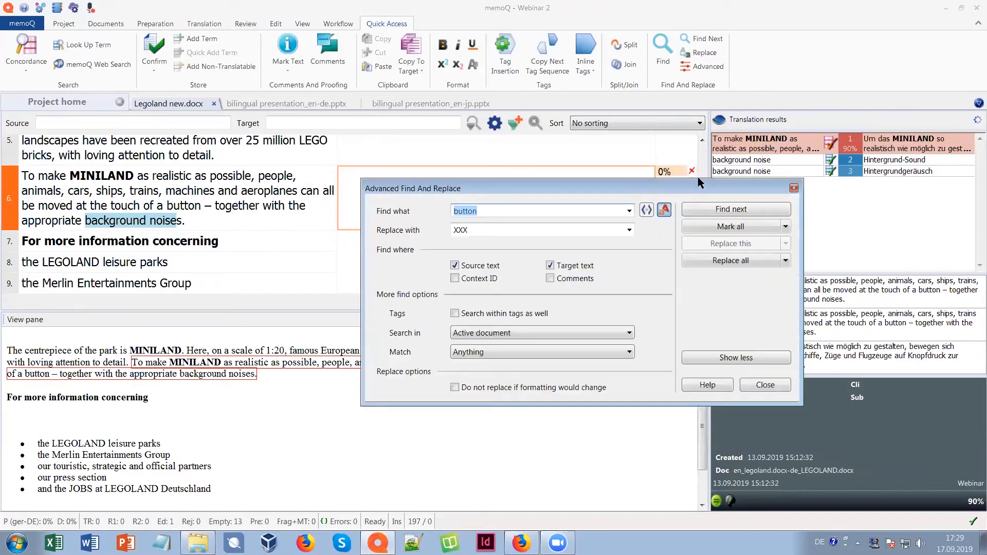
left_click(724, 226)
left_click(557, 321)
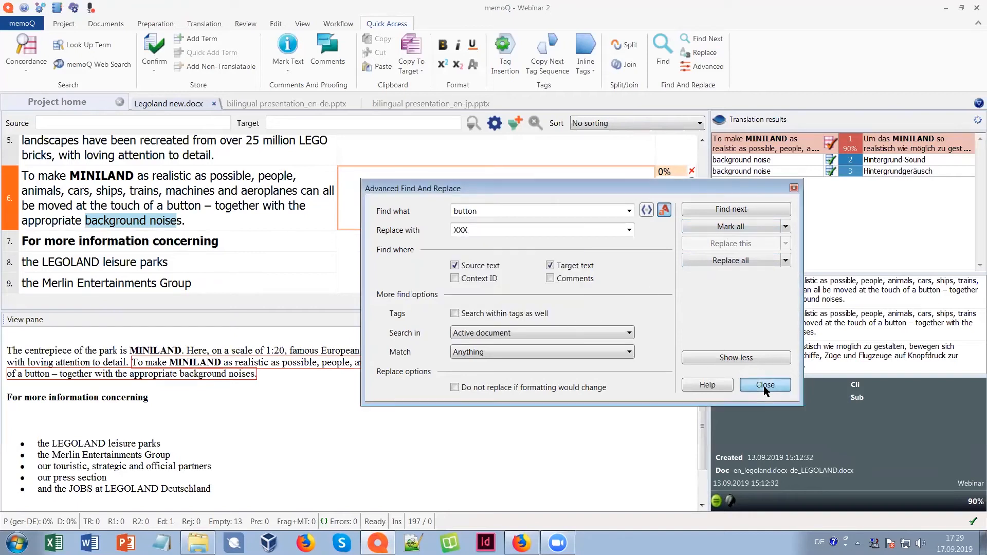
left_click(763, 385)
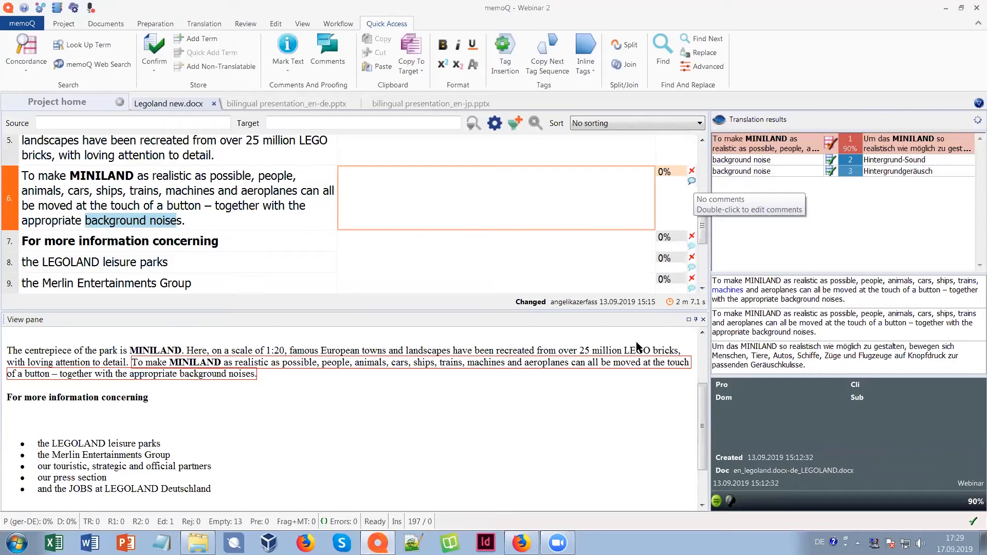
Show the active comments in the View pane and check the commands available for segment 6.
left_click(656, 336)
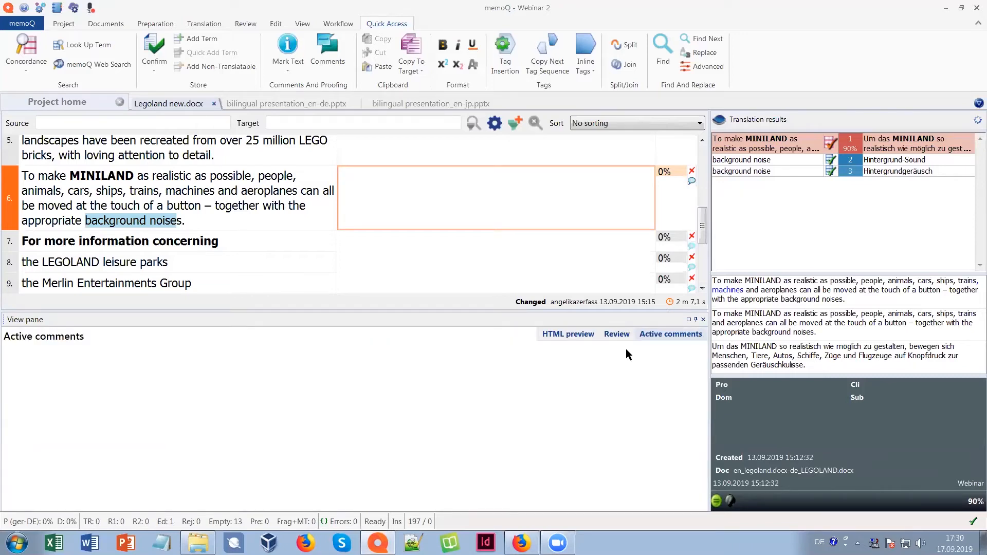
right_click(692, 182)
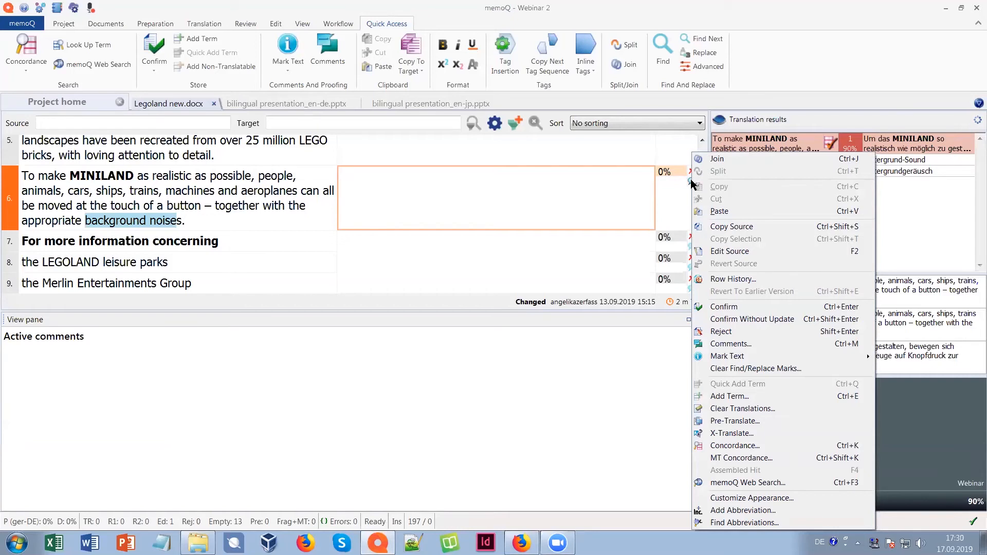
left_click(610, 188)
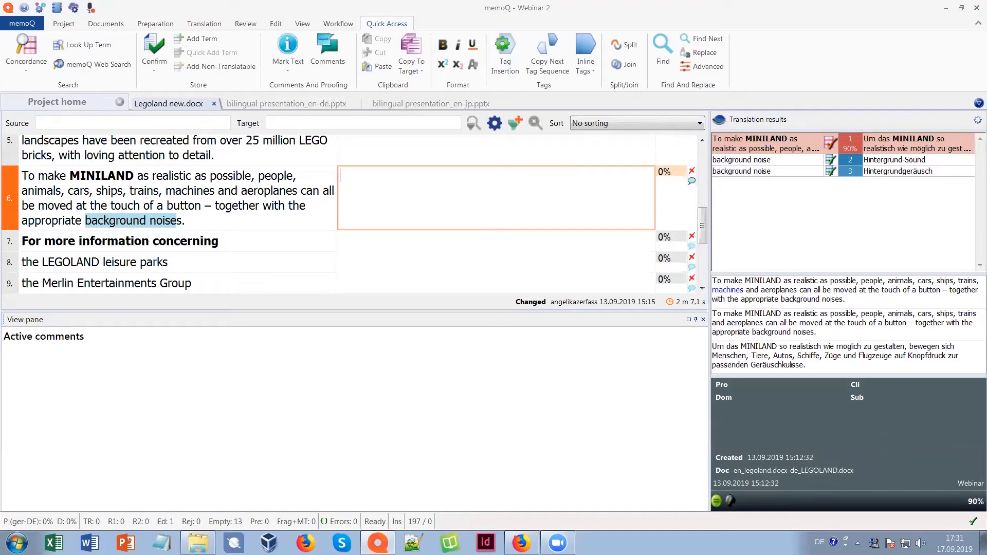
Close the Webinar 2 project and sort the dashboard's project list by location.
left_click(120, 105)
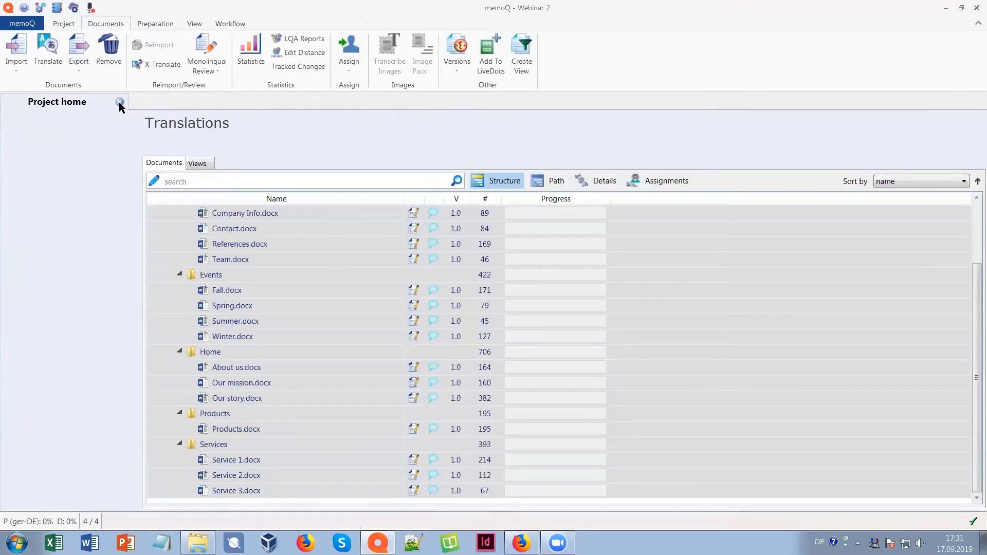
left_click(120, 103)
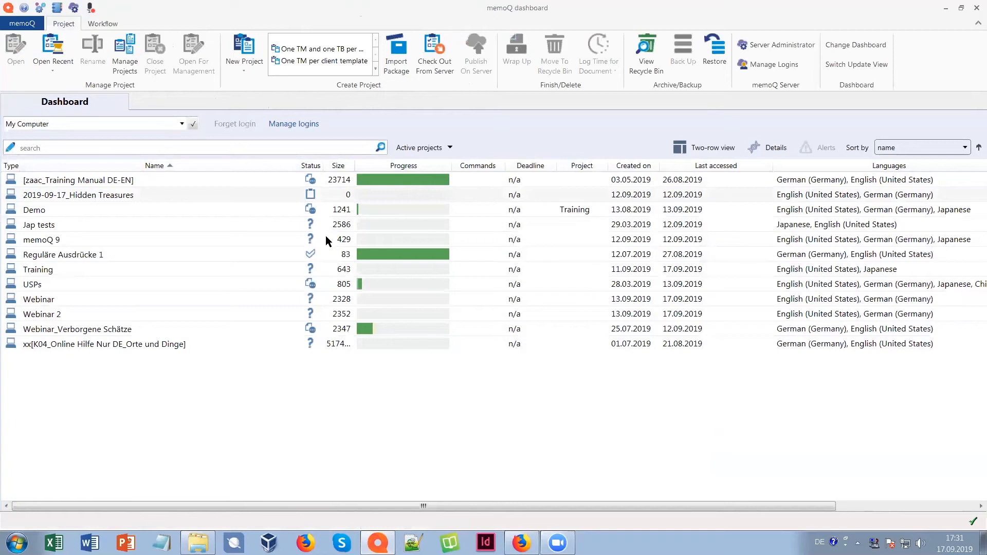
scroll(325, 236, "right", 3)
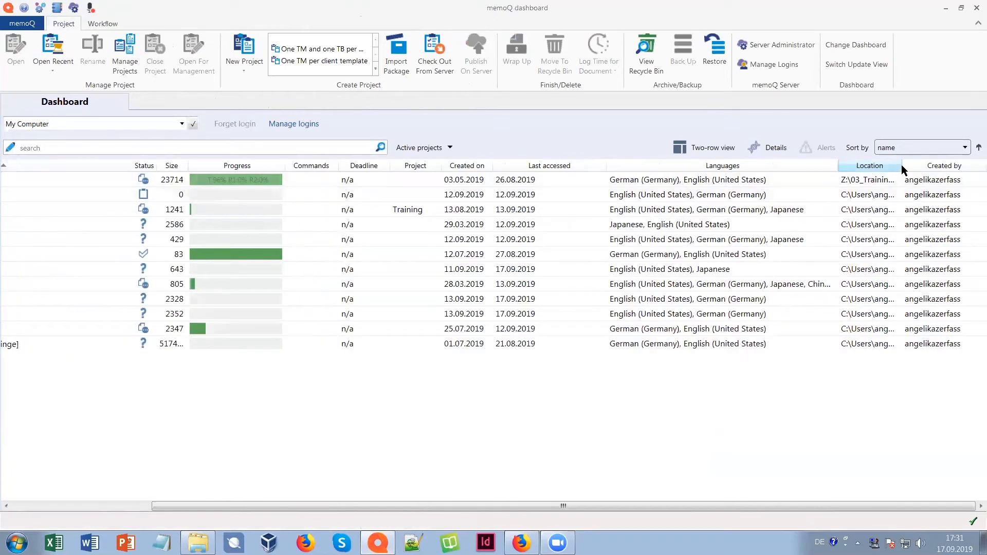
left_click(853, 167)
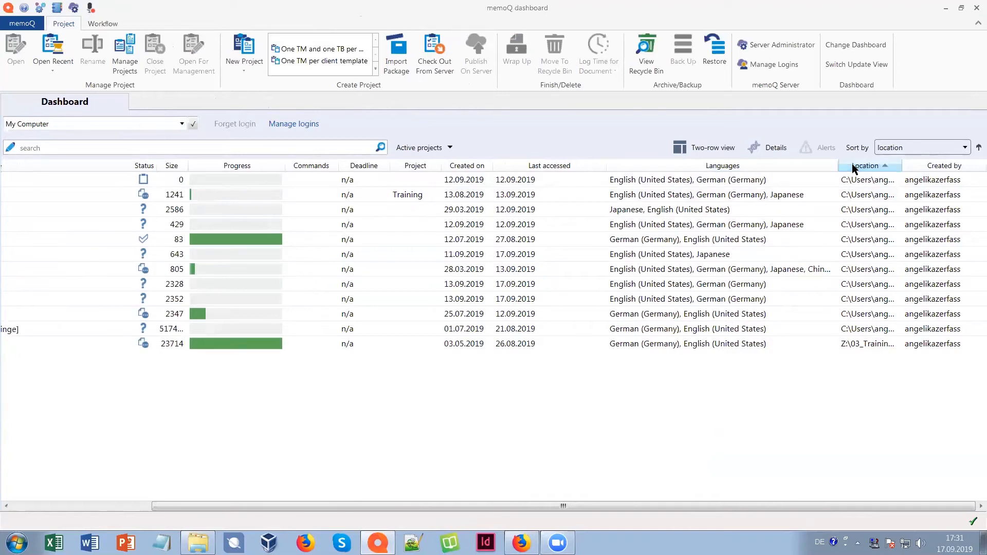
Reverse the location sorting, narrow the Languages column, and widen the Location column until the full project paths fit.
left_click(961, 8)
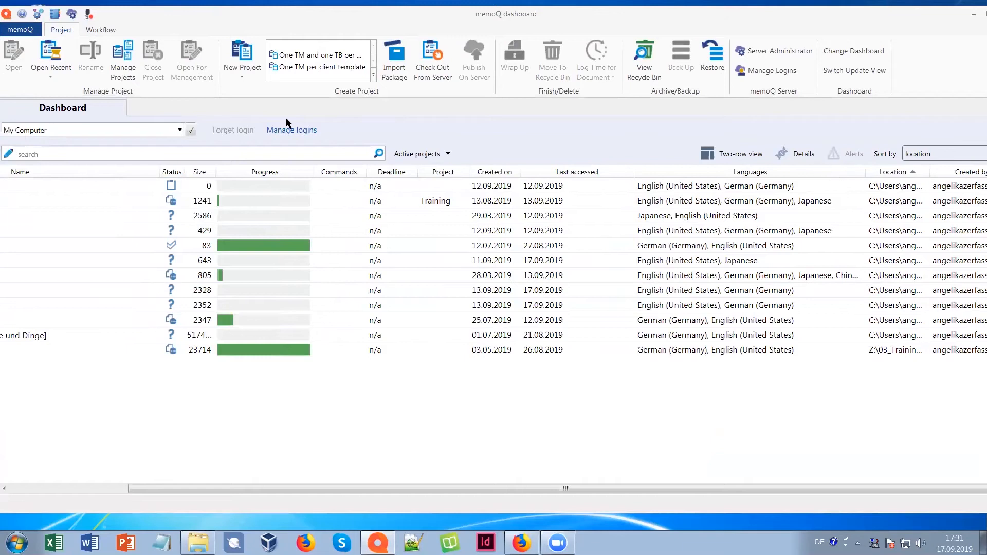
left_click_drag(400, 23, 225, 31)
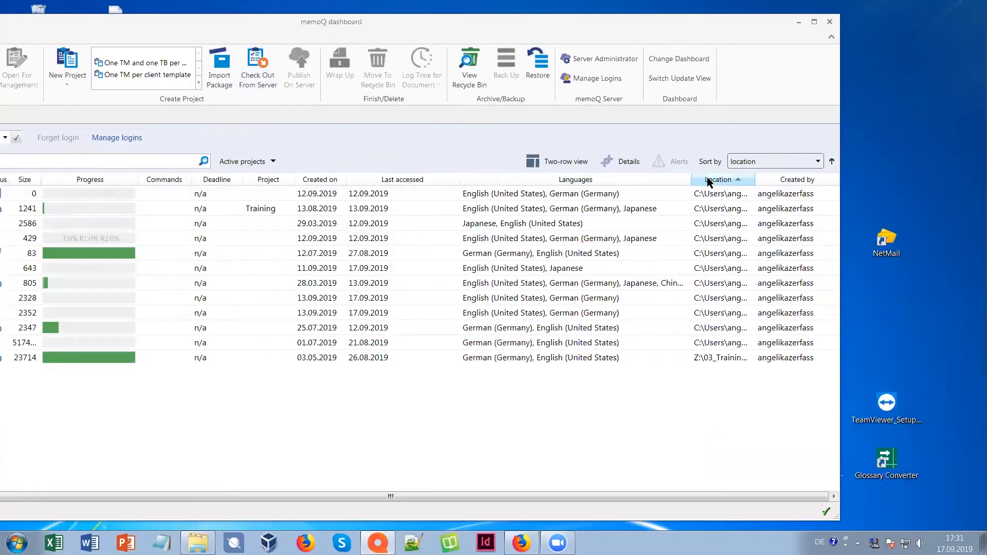
left_click(728, 180)
left_click_drag(754, 177, 793, 177)
left_click_drag(690, 179, 418, 180)
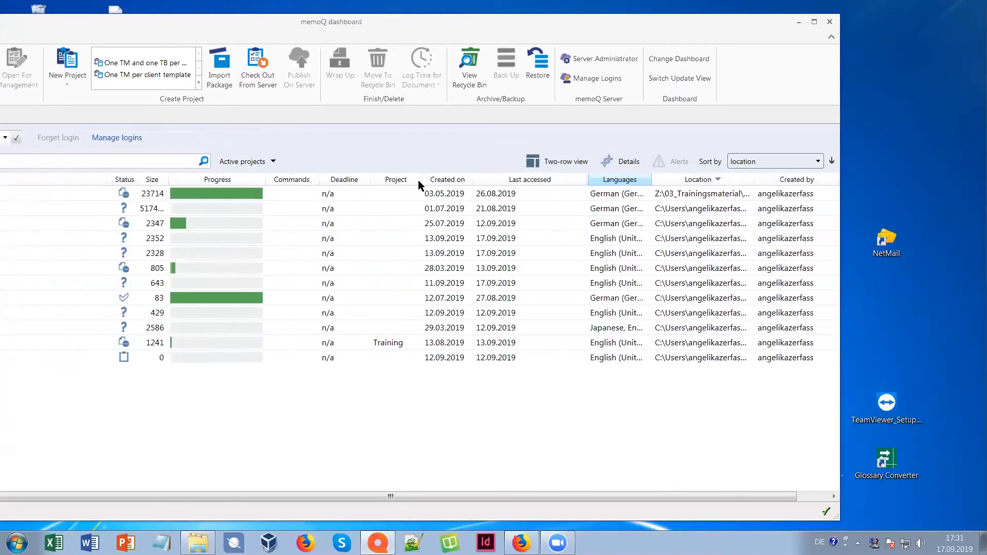
mouse_move(754, 180)
left_mouse_down()
mouse_move(869, 180)
mouse_move(756, 196)
left_mouse_up()
left_click_drag(670, 201, 616, 198)
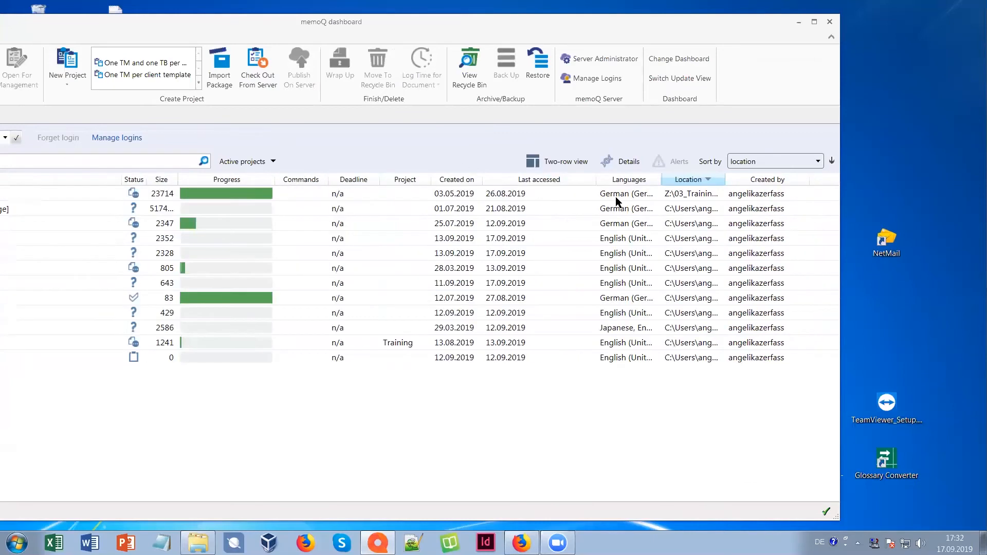
left_click_drag(727, 181, 777, 181)
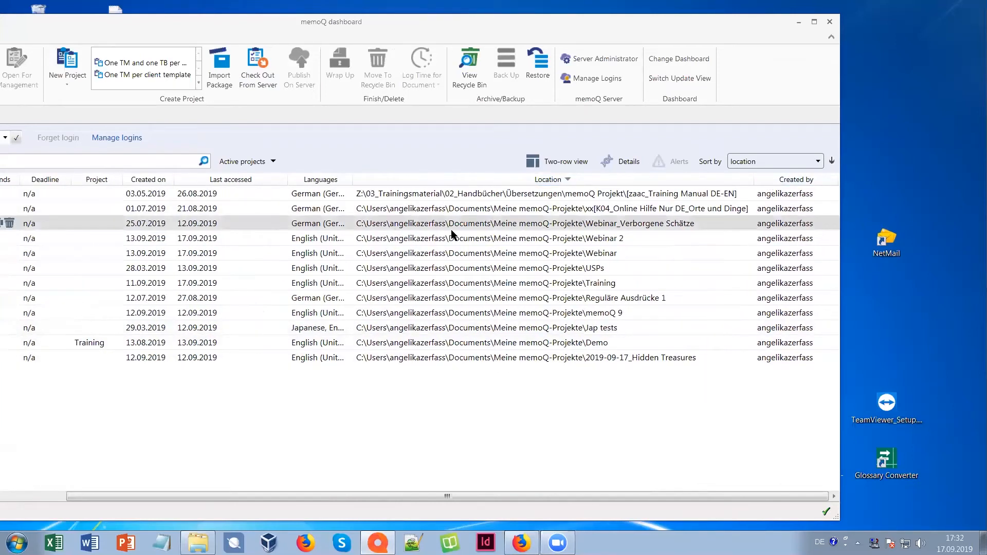
left_click(583, 229)
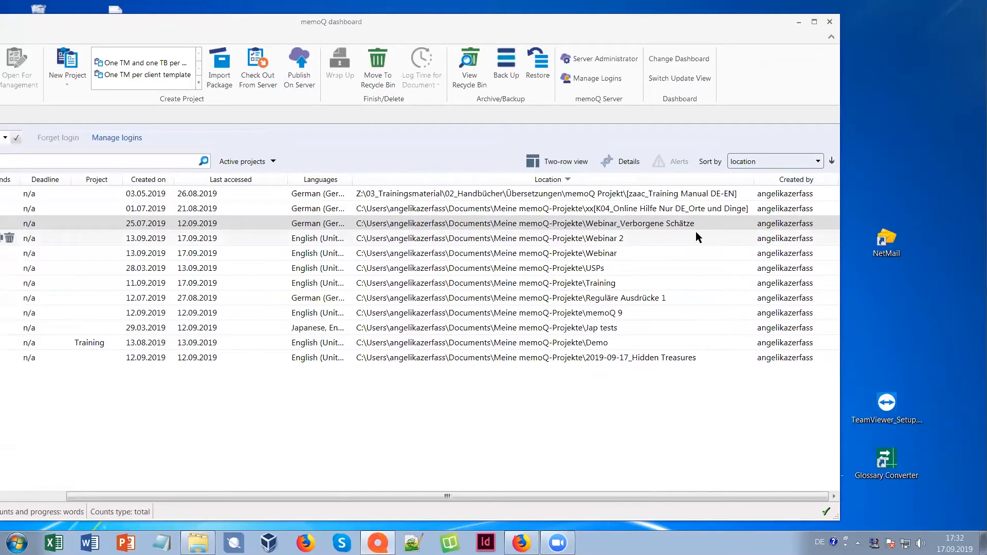
Browse for a project to open on disk, look inside the [L19 Termextraktion PIM Texte] folder, and cancel.
left_click_drag(271, 25, 455, 21)
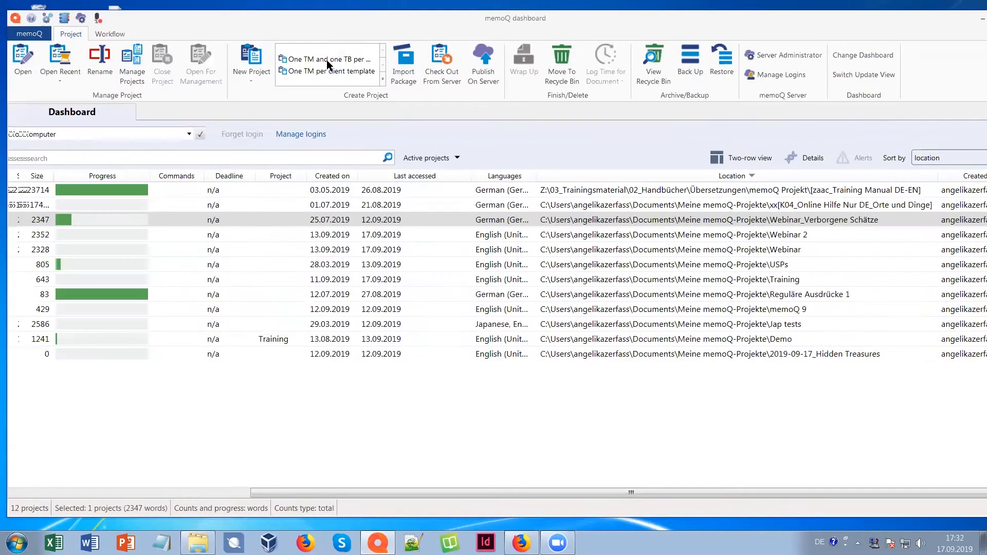
left_click(30, 34)
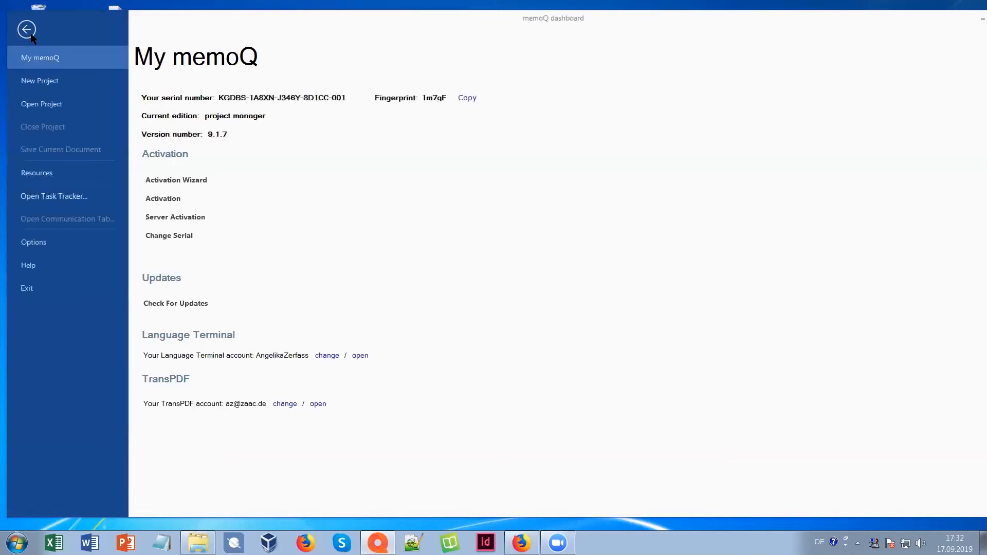
left_click(44, 109)
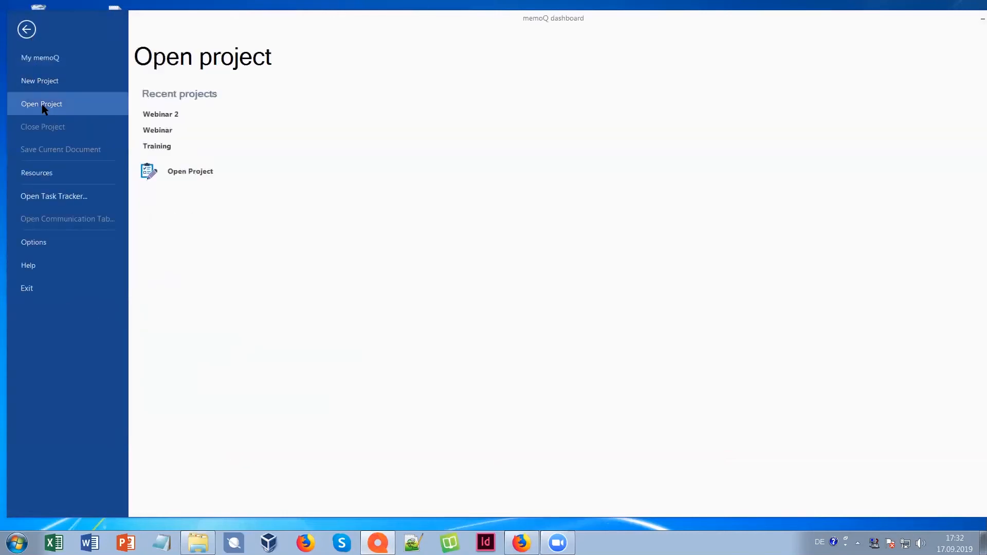
left_click(195, 172)
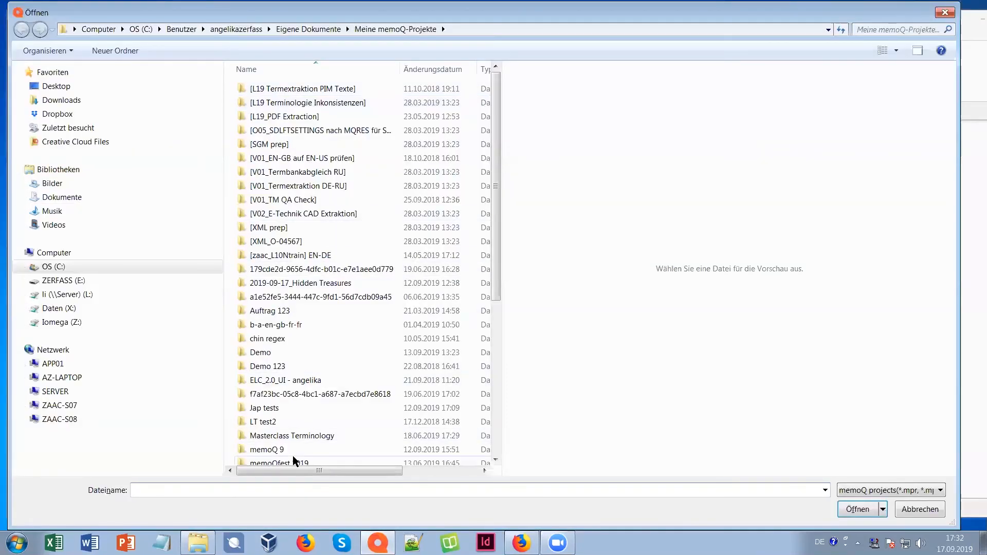
left_click(303, 91)
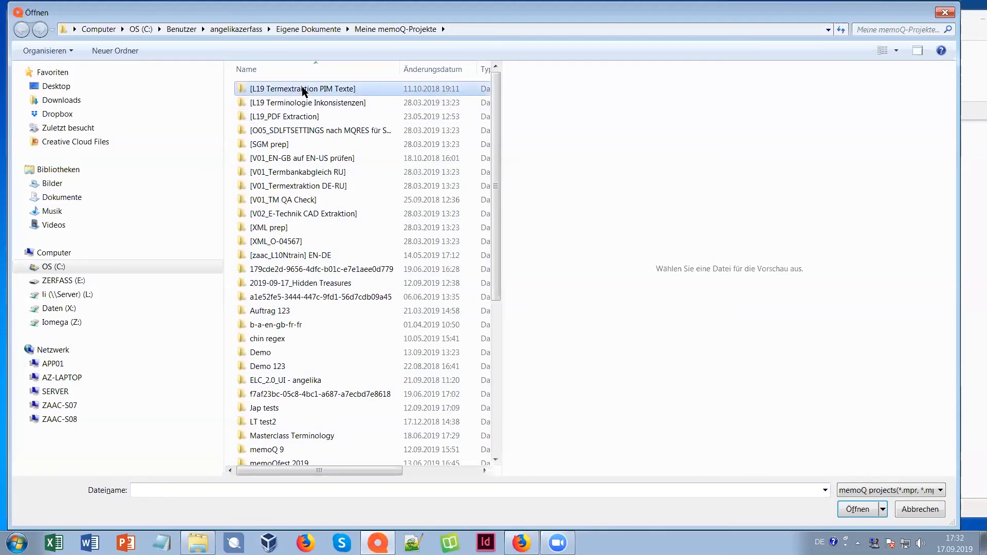
double_click(303, 91)
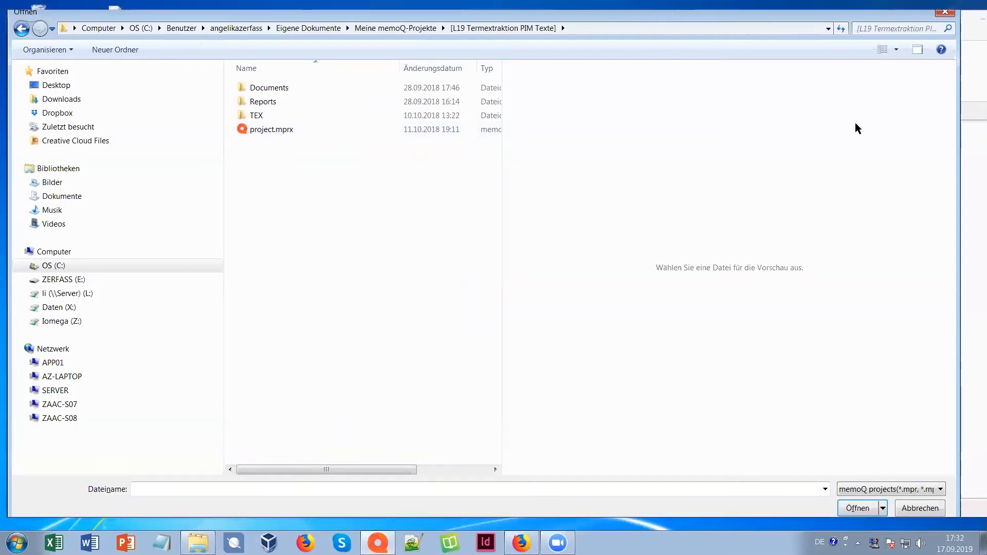
key("Escape")
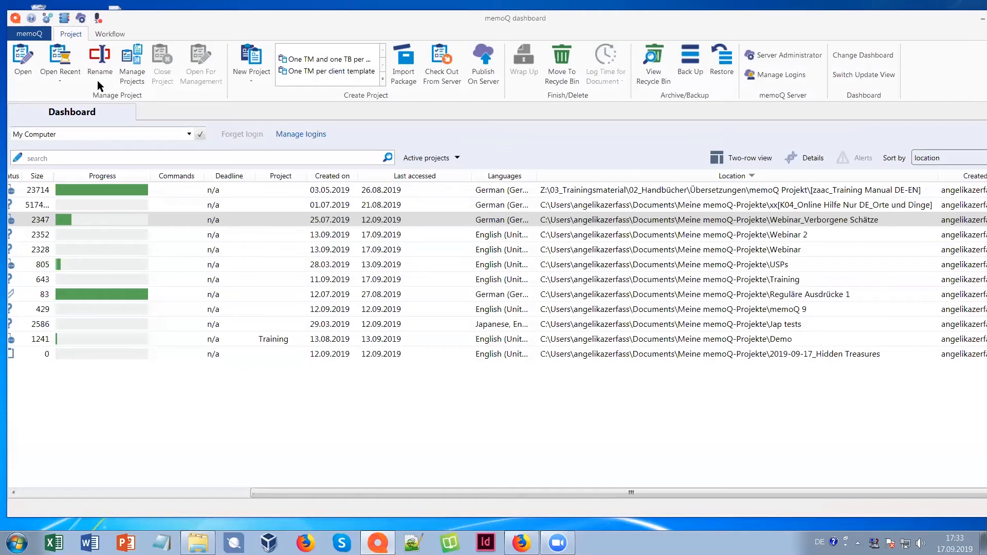
Maximize the dashboard window and open the Webinar project.
double_click(387, 25)
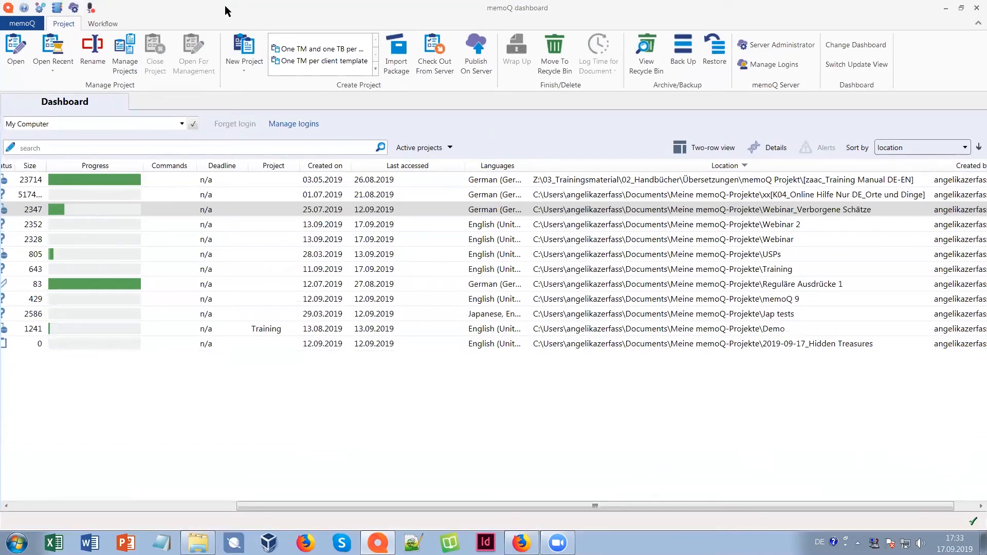
left_click(171, 506)
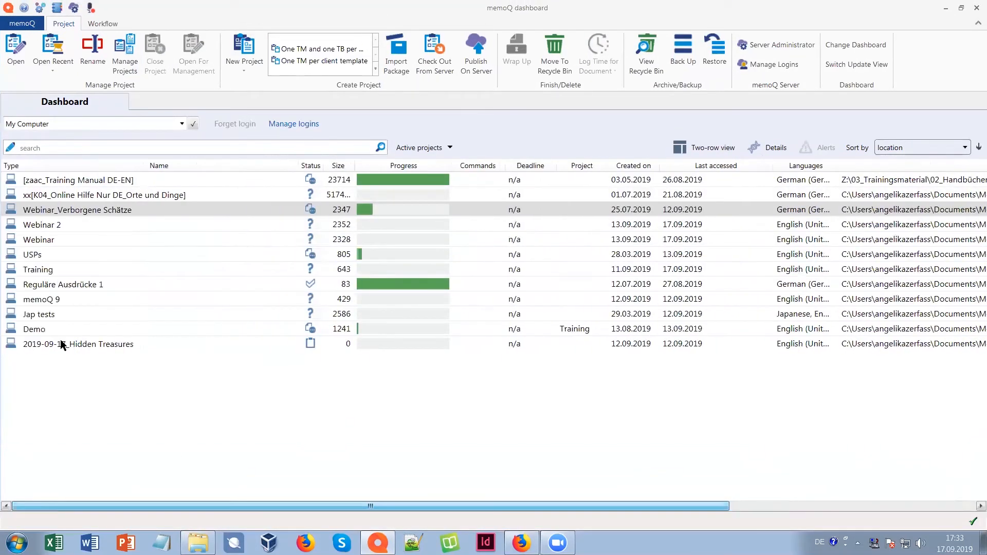
double_click(52, 242)
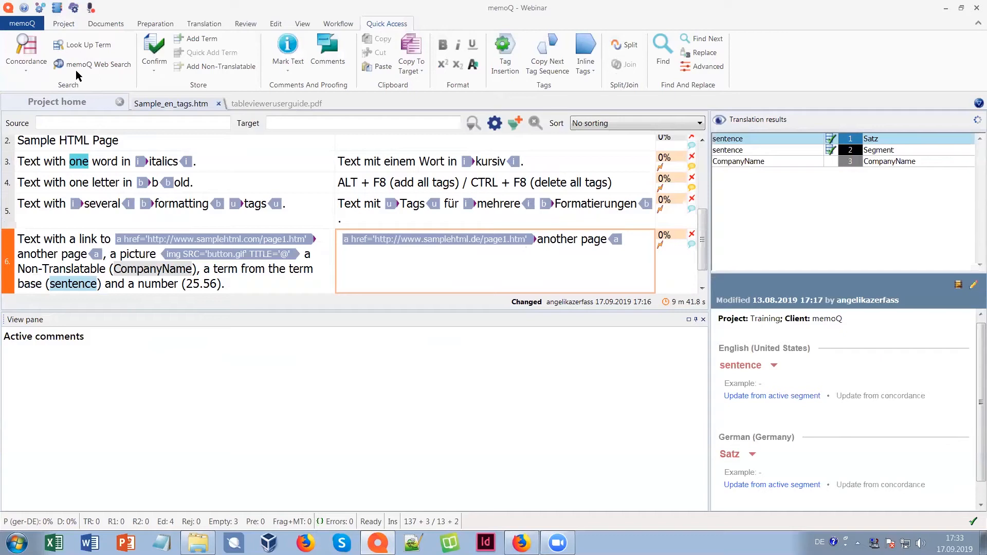
Review the available editor and CCJK font sizes in the Appearance options without changing them.
left_click(41, 11)
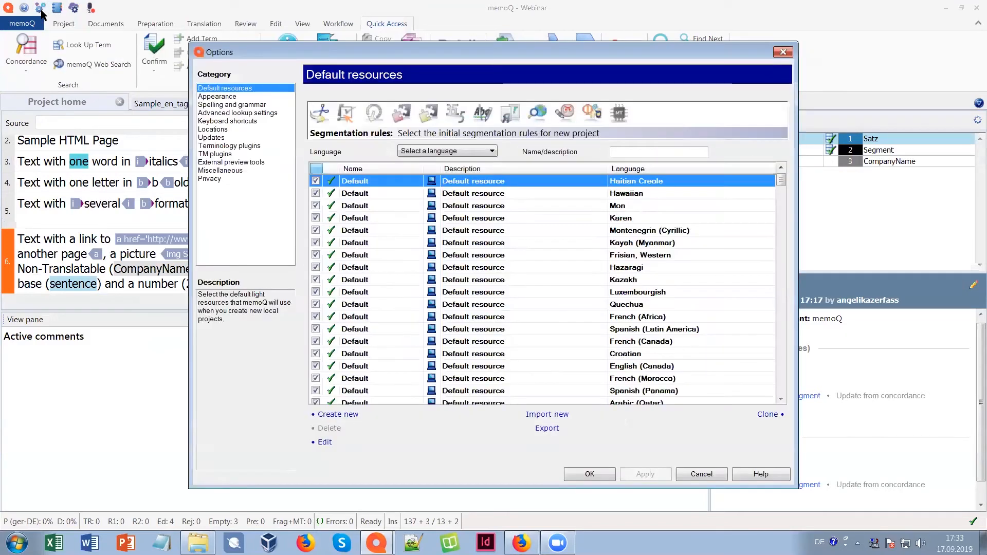
left_click(239, 98)
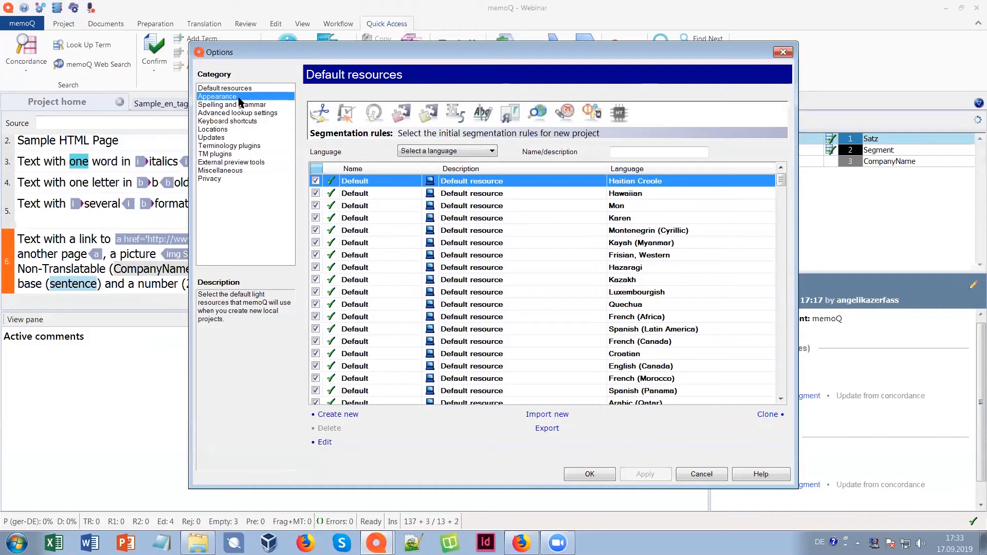
left_click(703, 148)
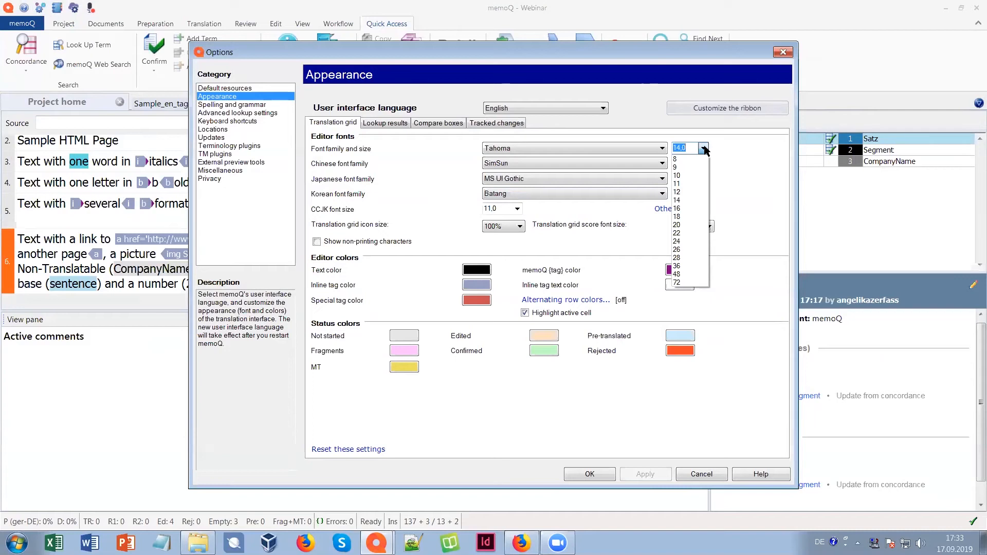
left_click(703, 148)
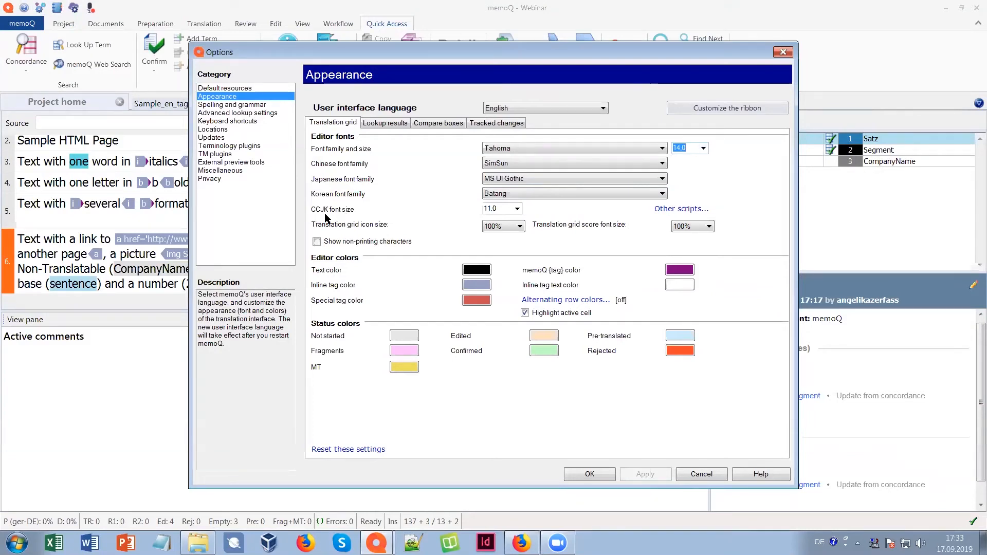
left_click(517, 209)
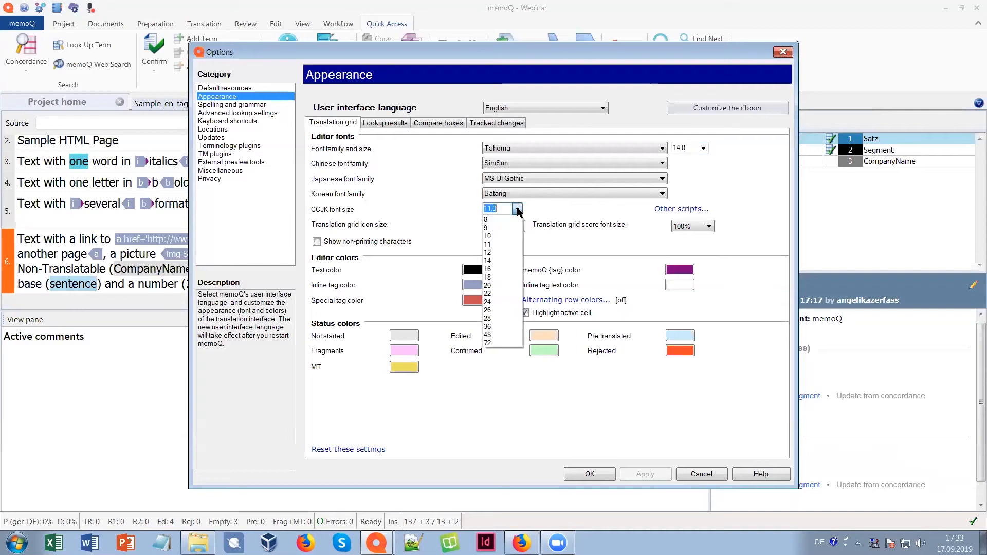
left_click(517, 209)
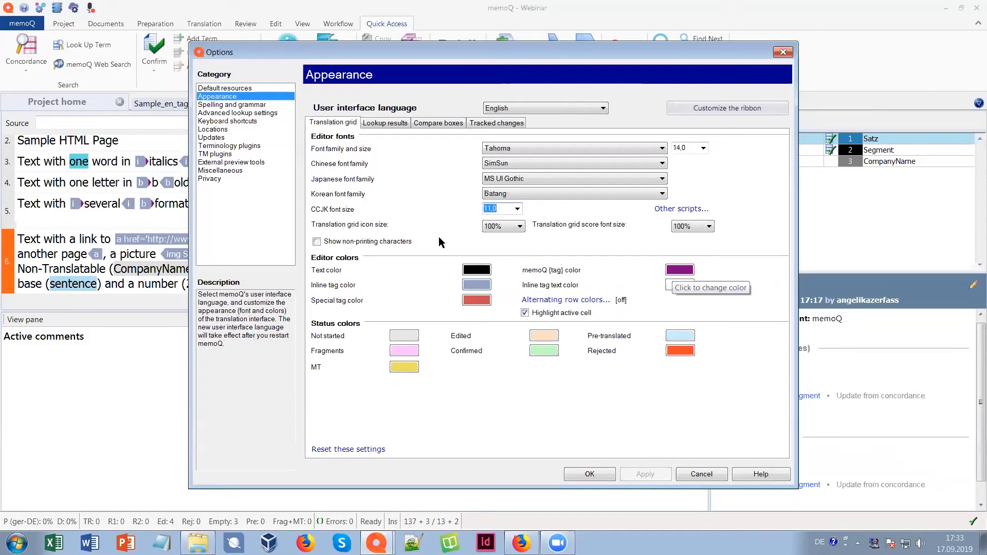
Try moving the TB hit type to the top of the lookup results order, and discard the change.
left_click(384, 125)
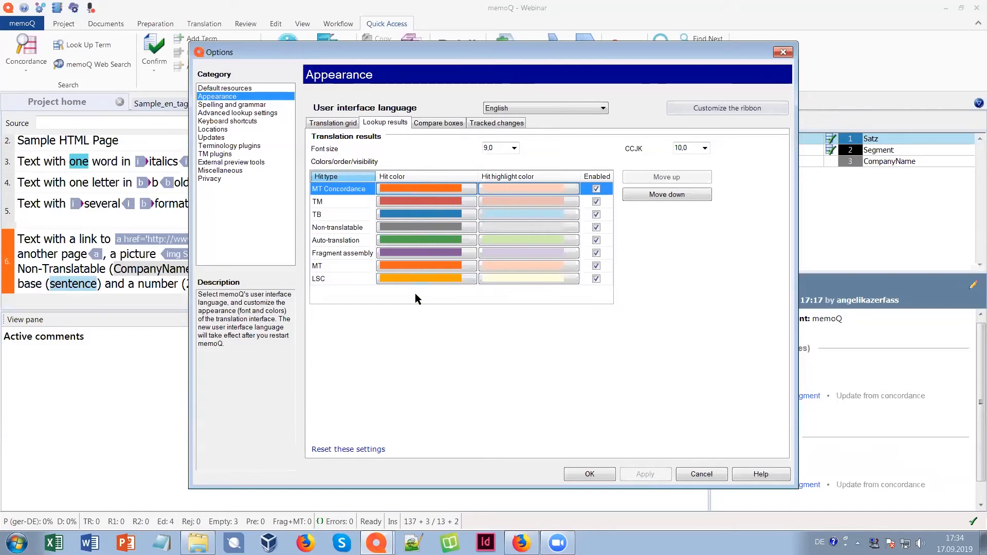
left_click(330, 203)
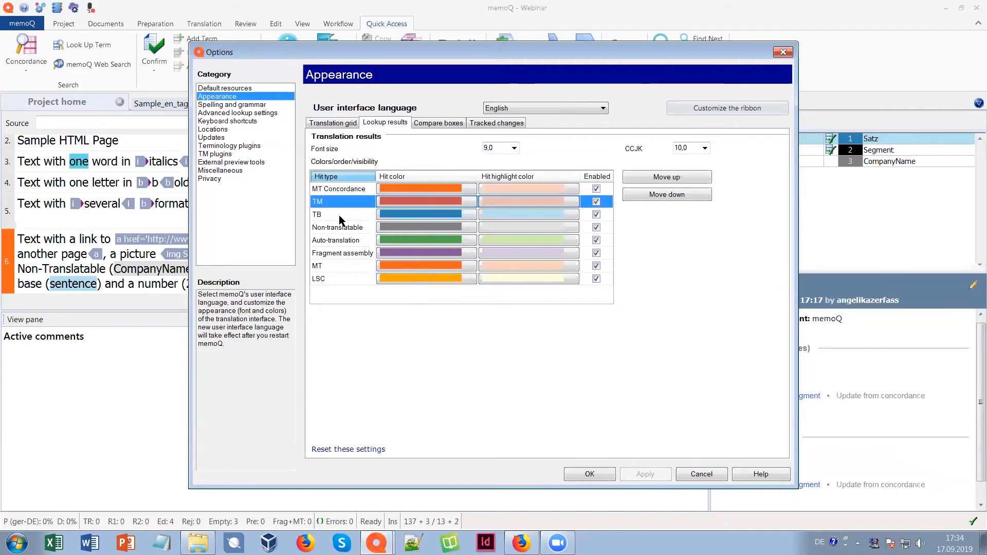
left_click(340, 218)
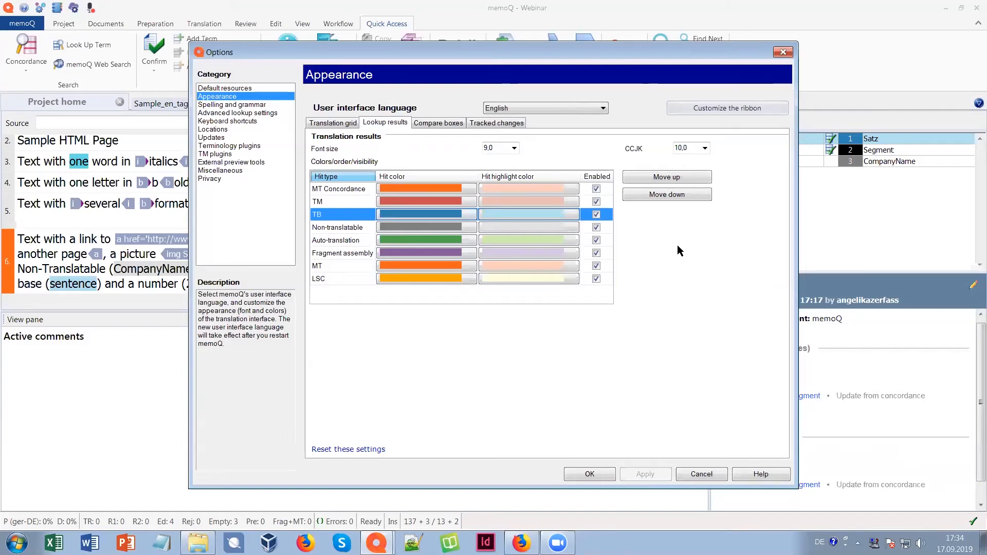
left_click(668, 177)
left_click(669, 178)
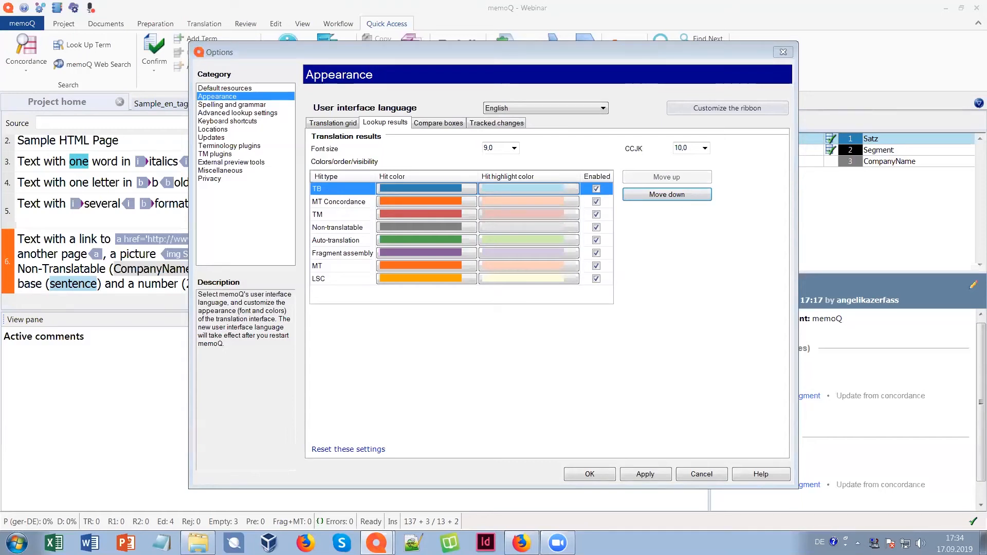
left_click(701, 474)
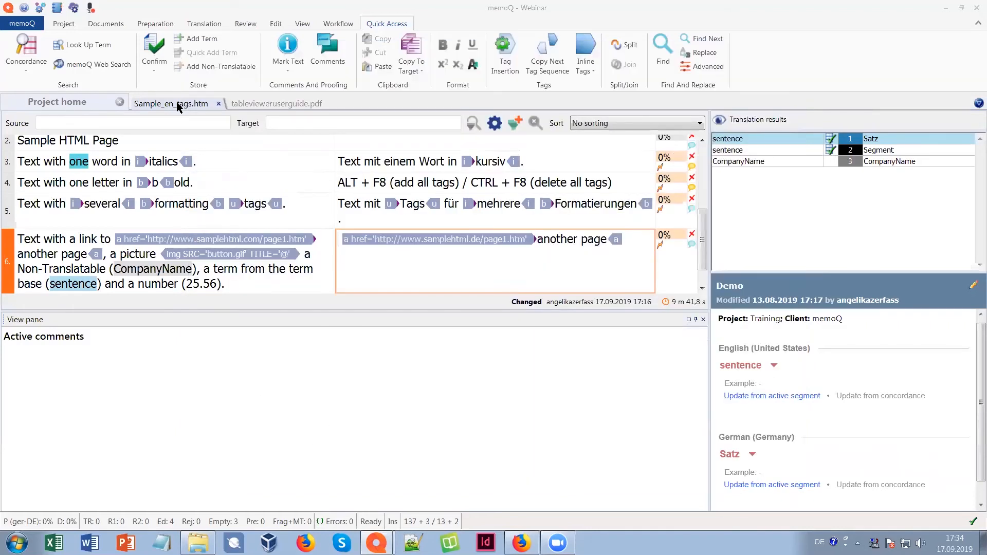
Review the bilingual export formats for Sample_en_tags.htm with Table RTF selected, and cancel the wizard.
left_click(114, 23)
left_click(78, 72)
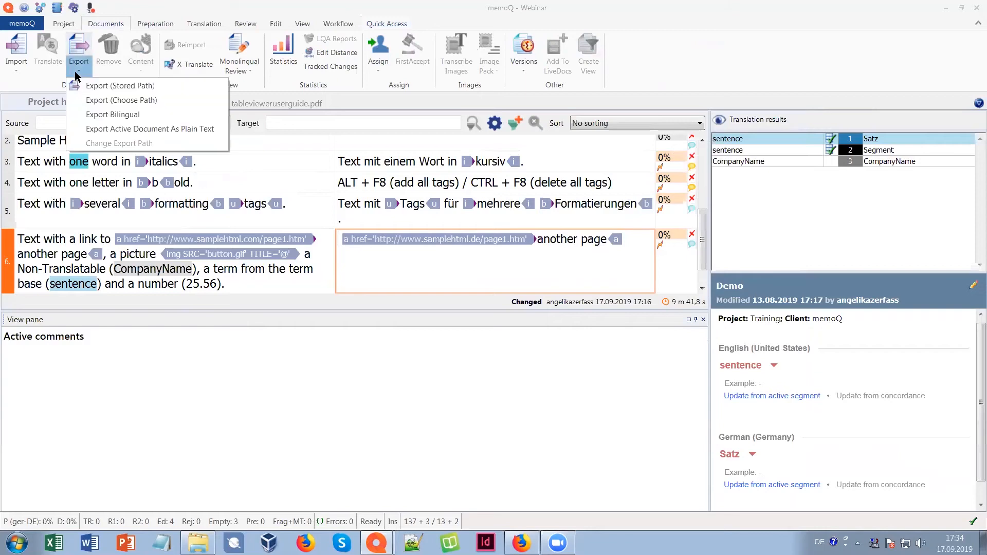
left_click(83, 114)
left_click(360, 329)
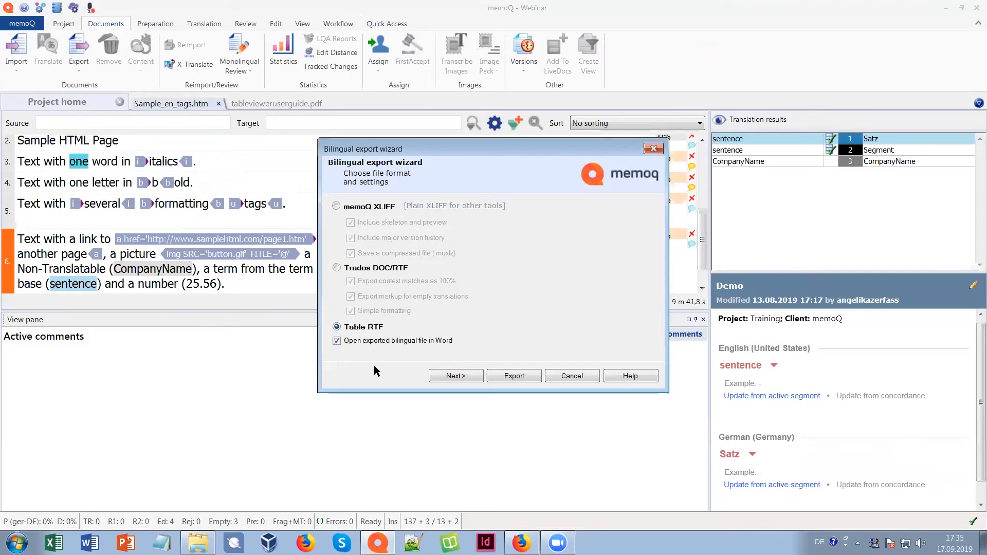
left_click(571, 376)
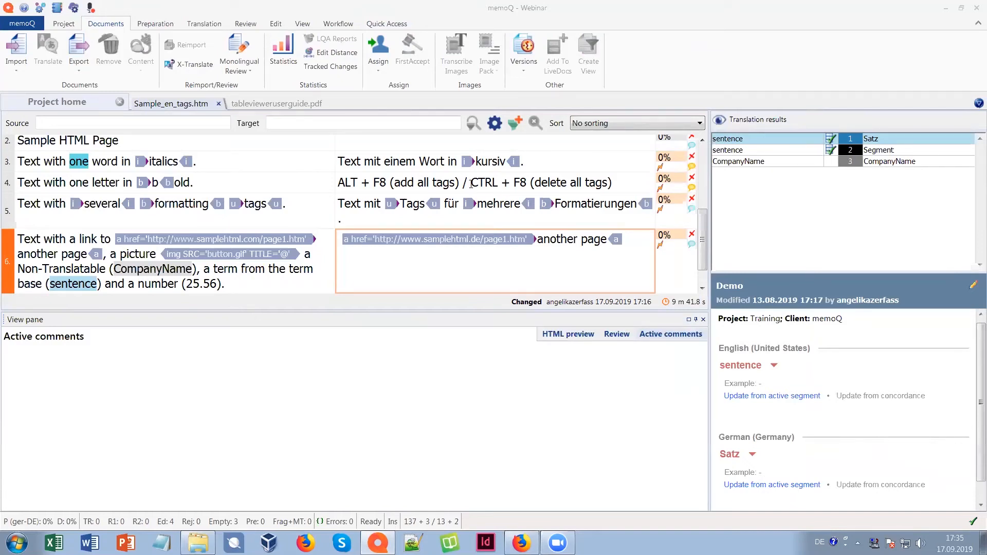
Switch the display of the inline tags in Sample_en_tags.htm to Short.
left_click(570, 213)
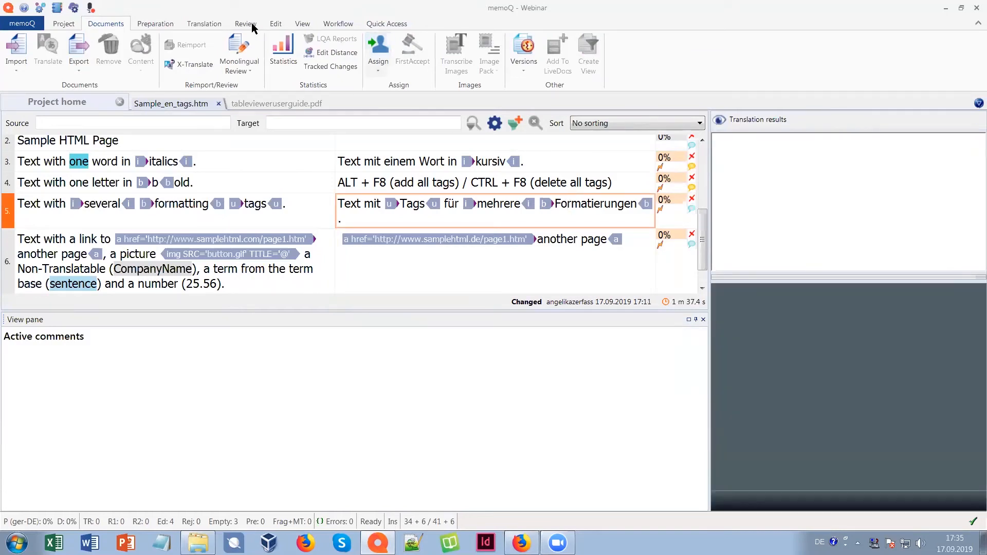
left_click(396, 23)
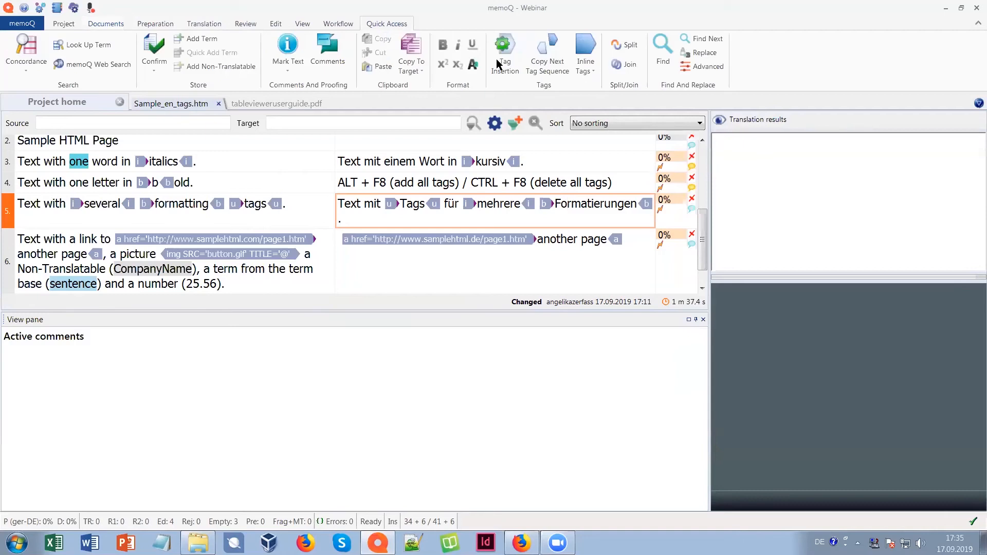
left_click(596, 75)
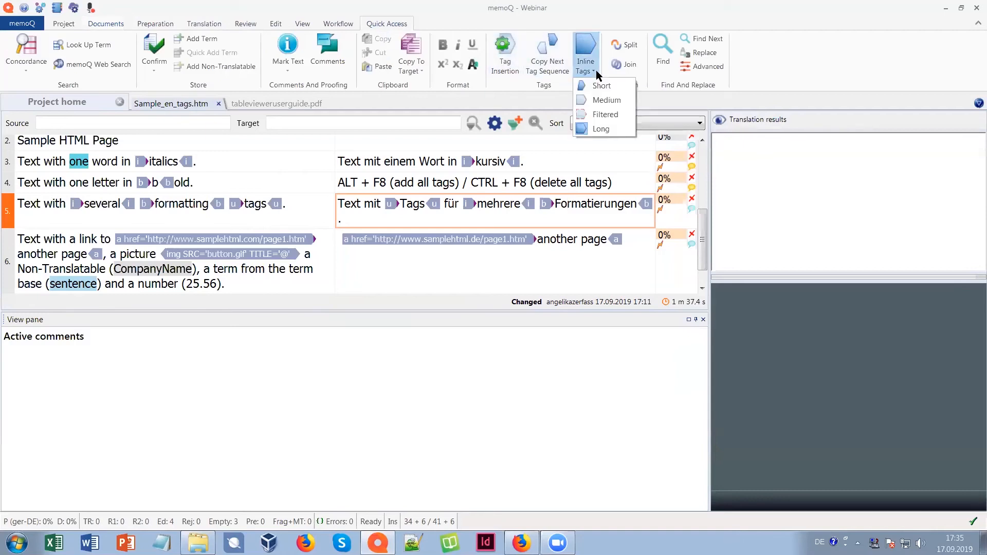
left_click(596, 84)
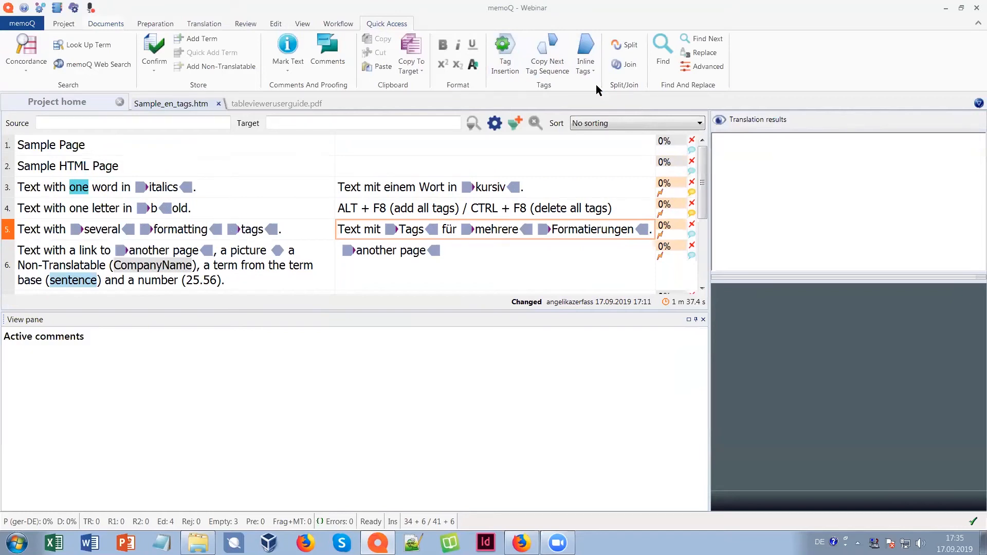
Change the inline tag display to Medium, and from there to Long.
left_click(594, 70)
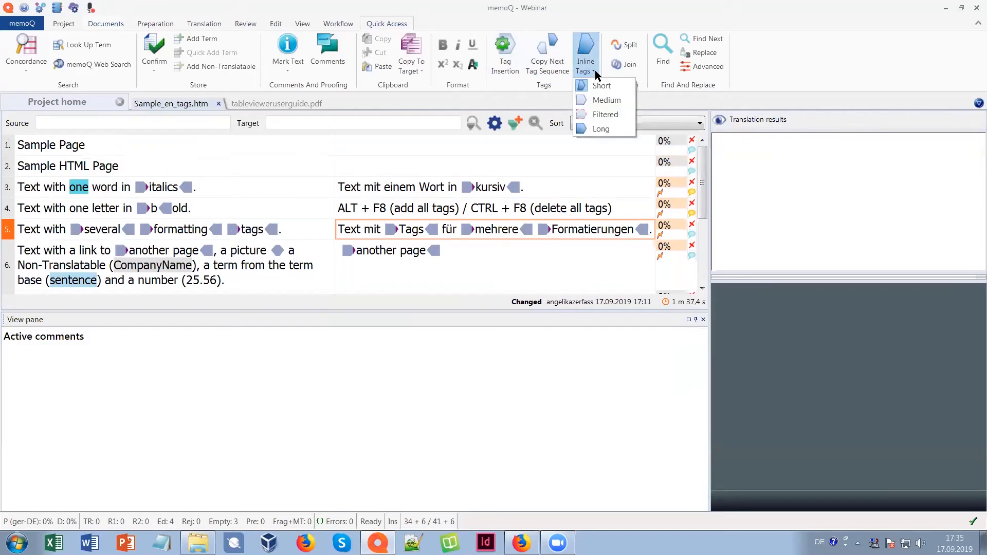
left_click(605, 101)
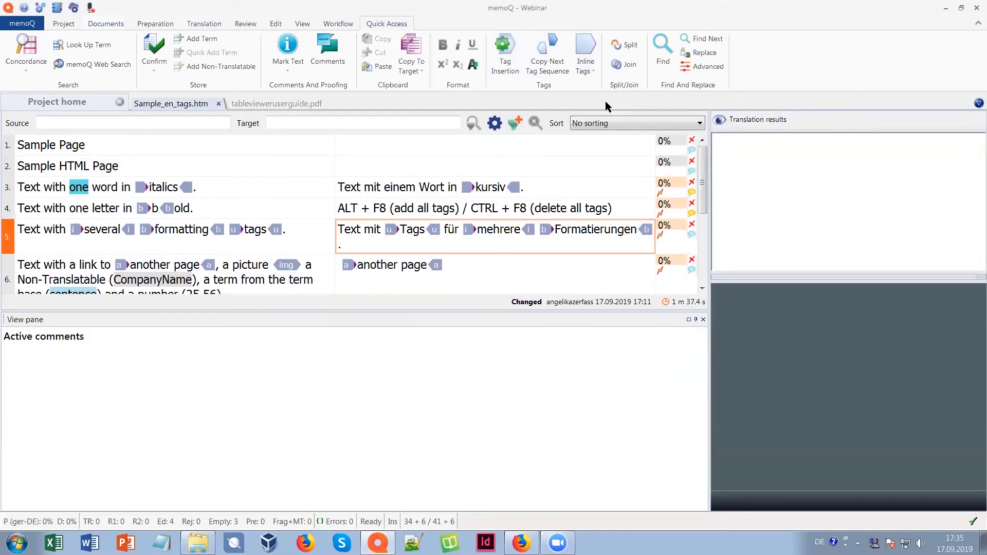
left_click(593, 68)
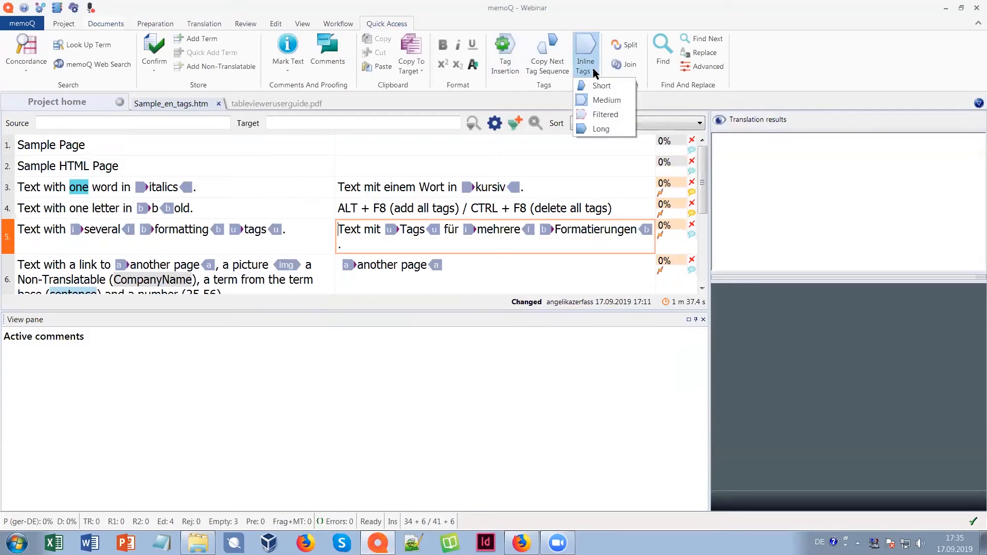
left_click(602, 129)
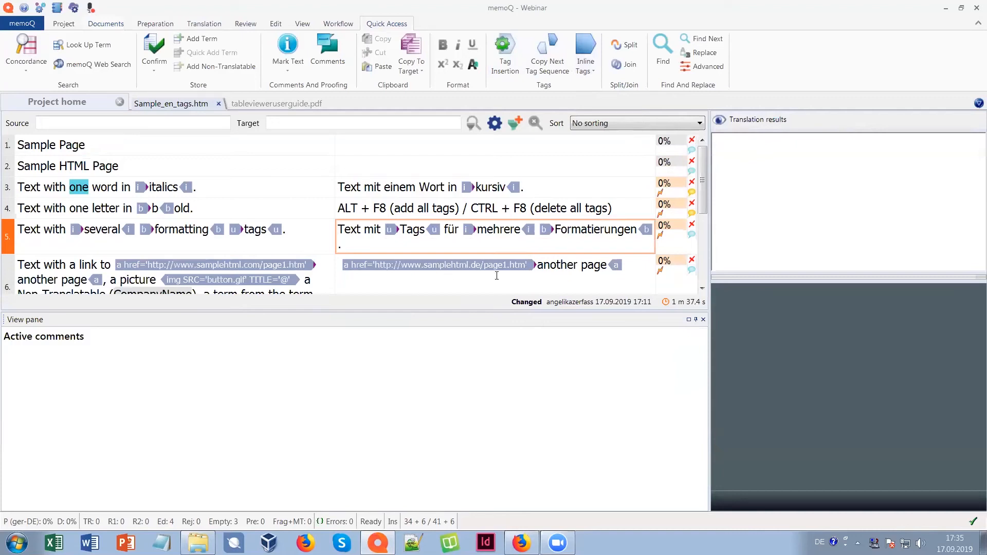
Show the inline tags in the Filtered form, and set their display back to Medium.
left_click(594, 72)
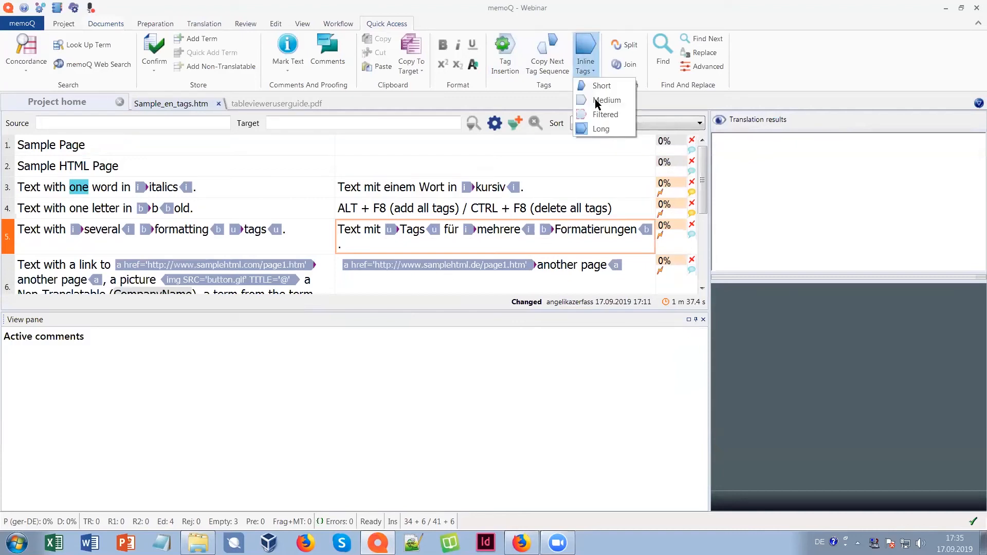
left_click(594, 112)
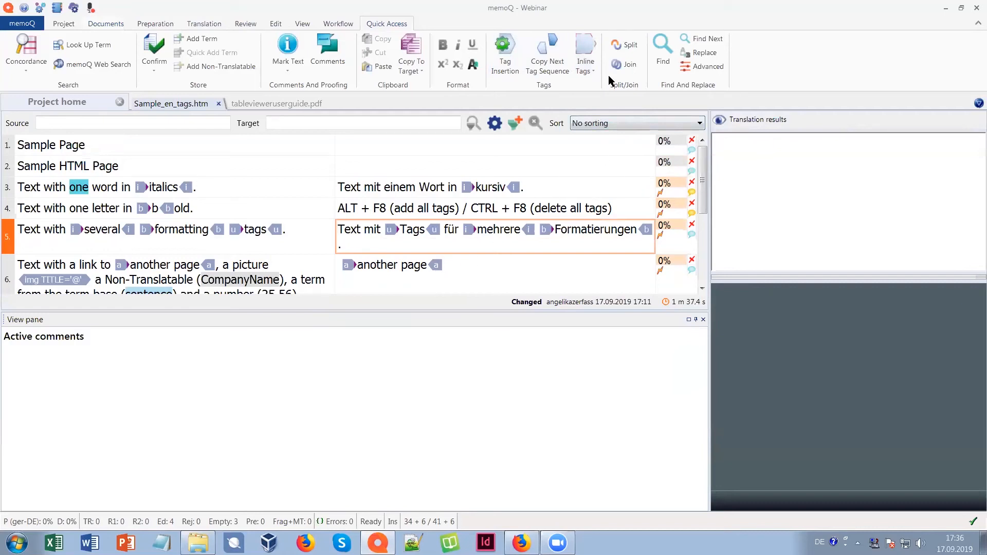
left_click(594, 71)
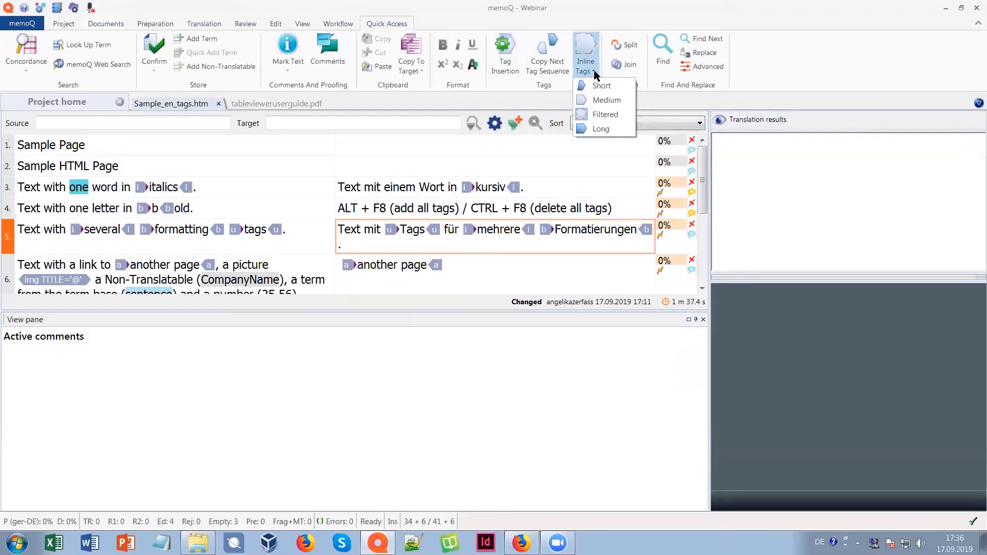
left_click(600, 100)
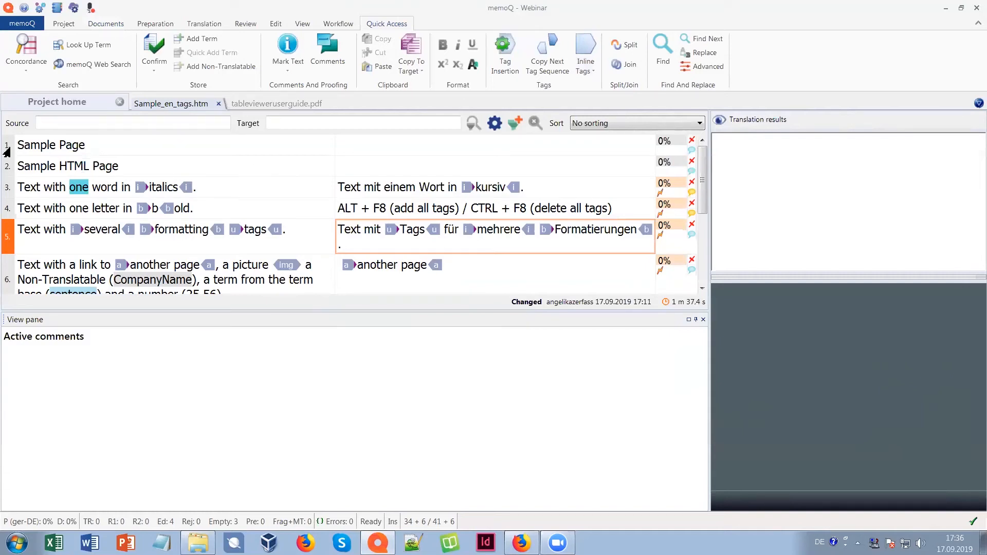
Select rows 3 to 5 of Sample_en_tags.htm and lock them.
left_click(7, 167)
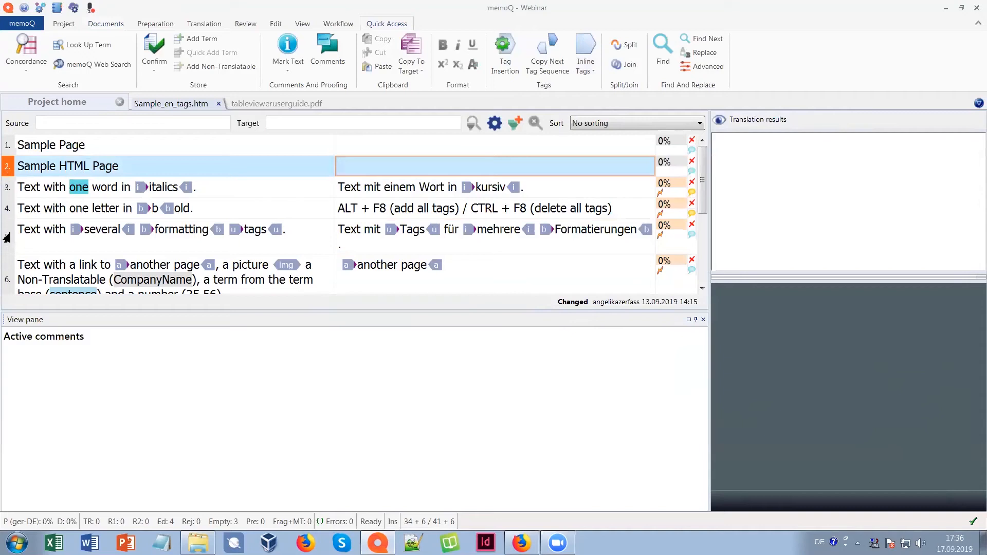
left_click(6, 237)
left_click_drag(6, 195, 6, 236)
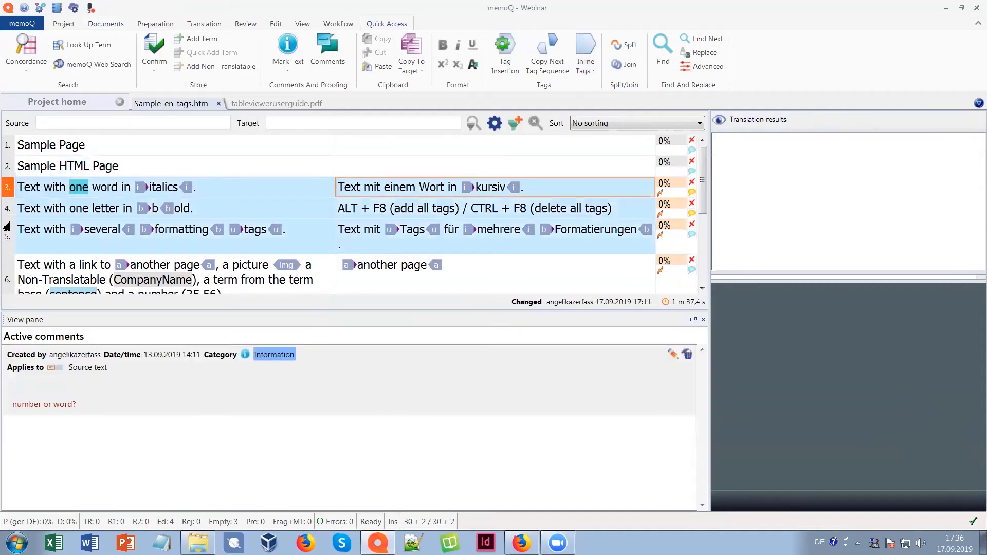
key("ctrl+shift+l")
key("Return")
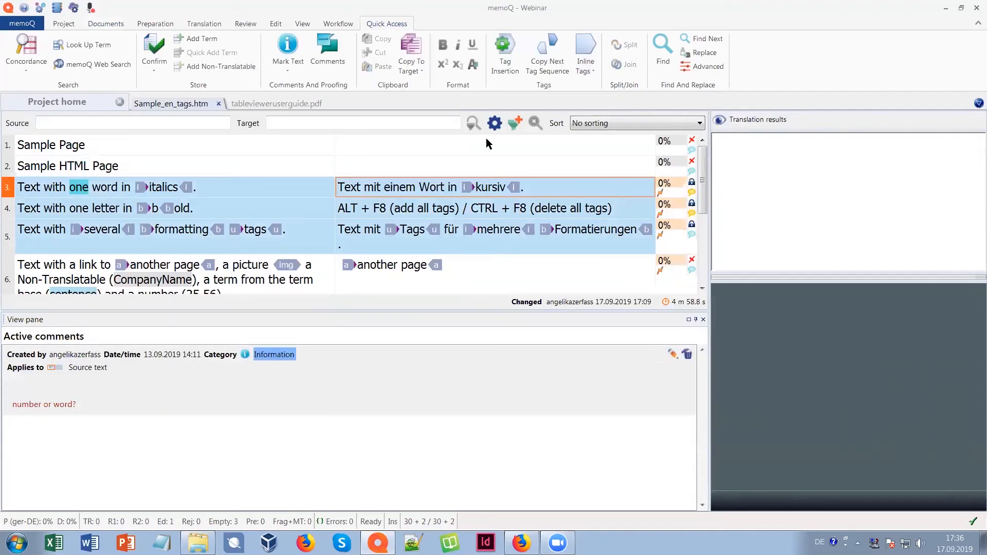
Filter the document to show only the rows that are not locked, and clear the filter.
left_click(515, 126)
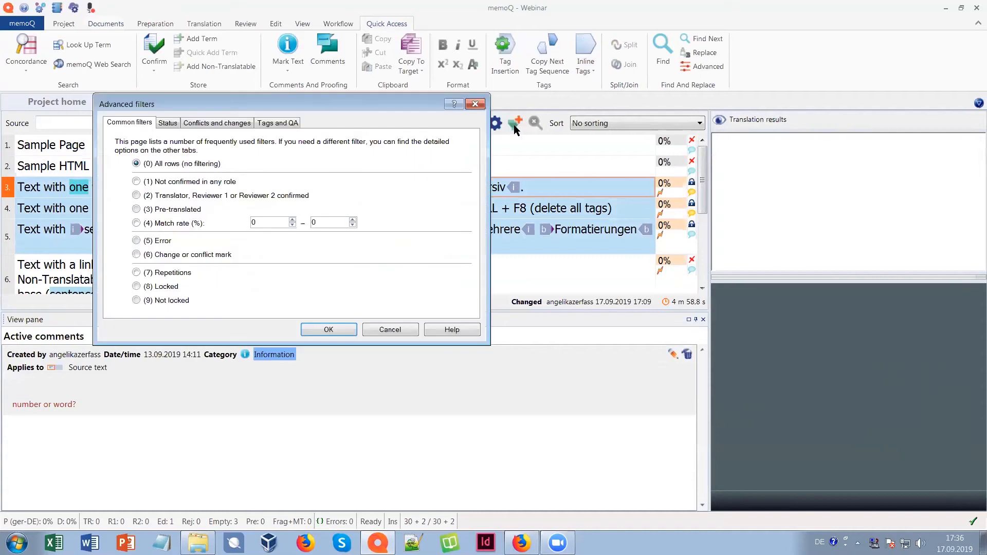
left_click(165, 300)
left_click(335, 328)
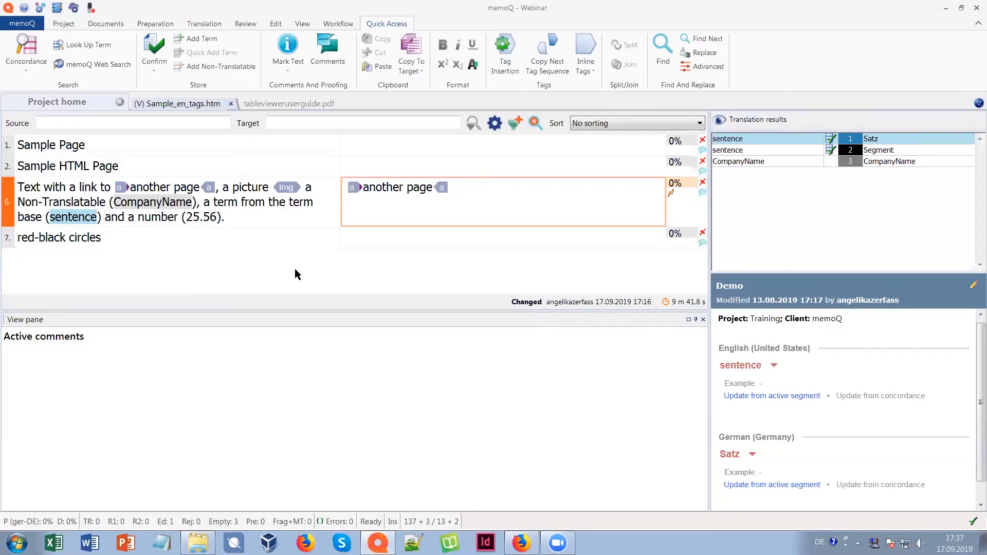
left_click(535, 125)
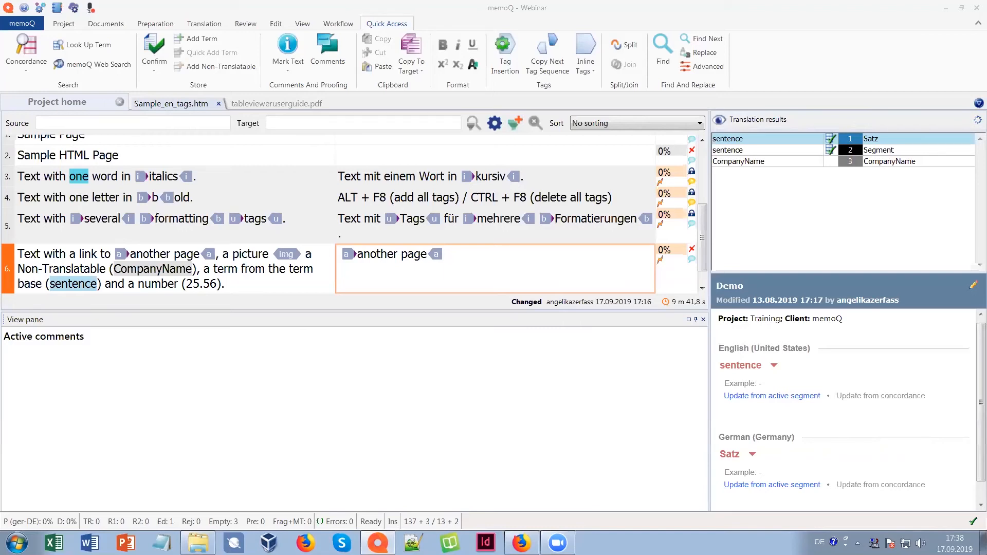
Select rows 3 to 5 again and unlock all rows in the selection.
left_click(464, 233)
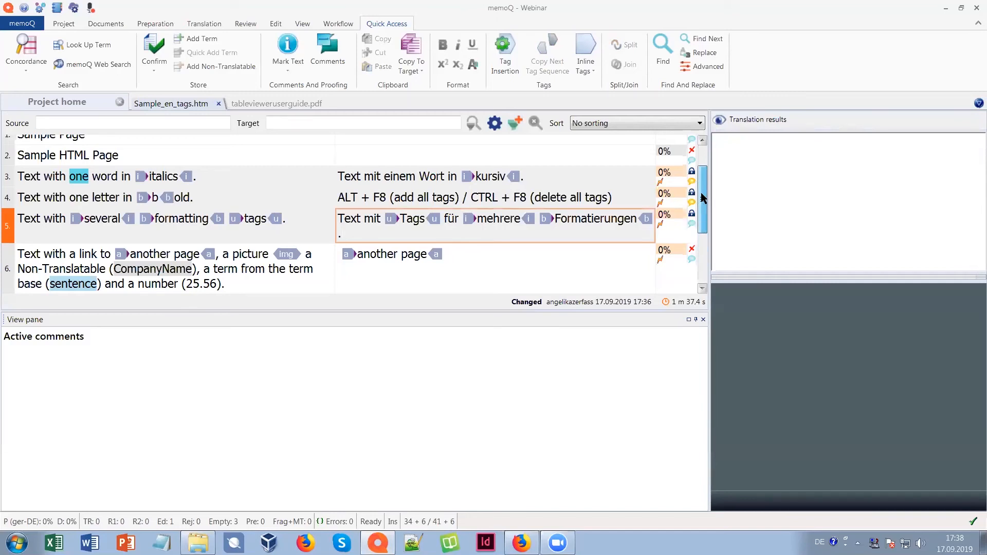
scroll(703, 198, "up", 1)
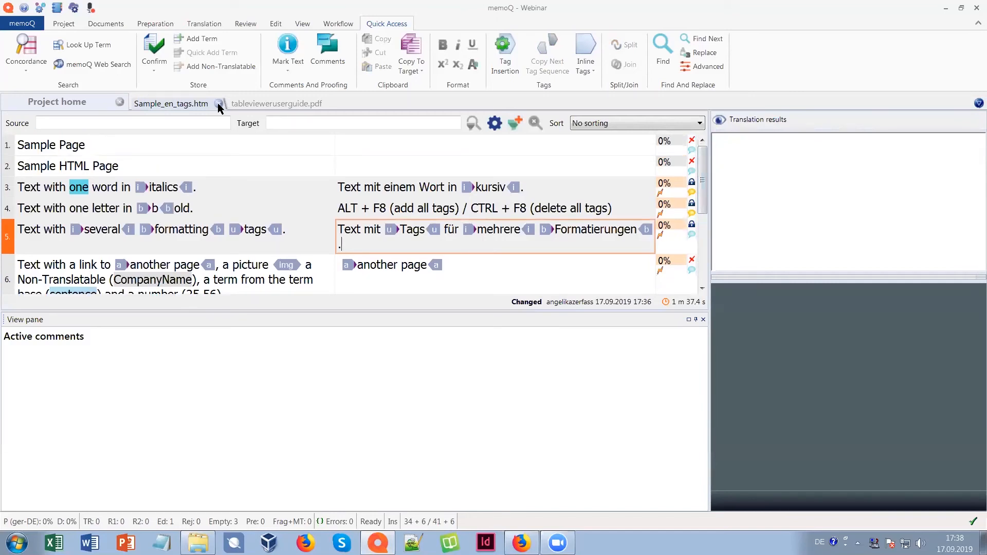
left_click(7, 188, "shift")
key("ctrl+shift+l")
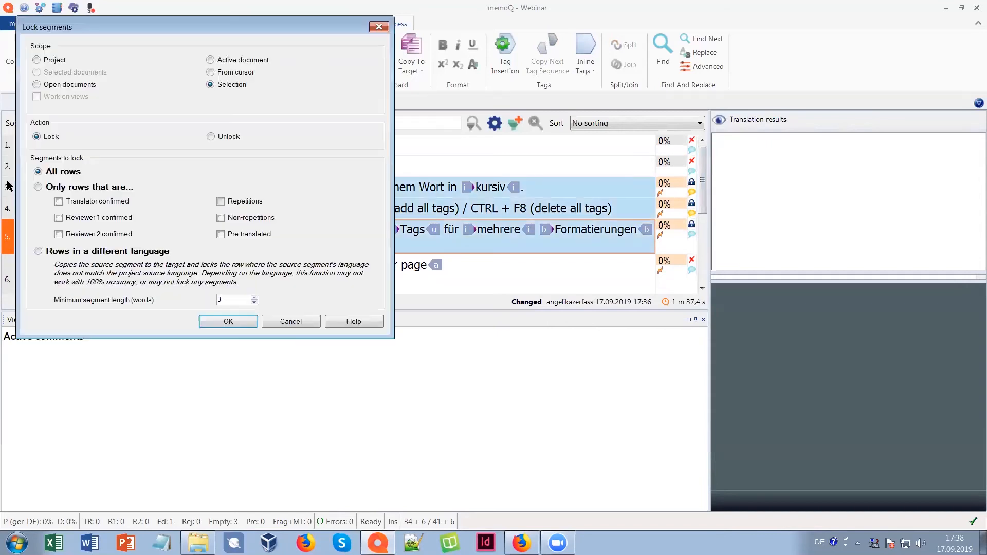
left_click(219, 135)
key("Return")
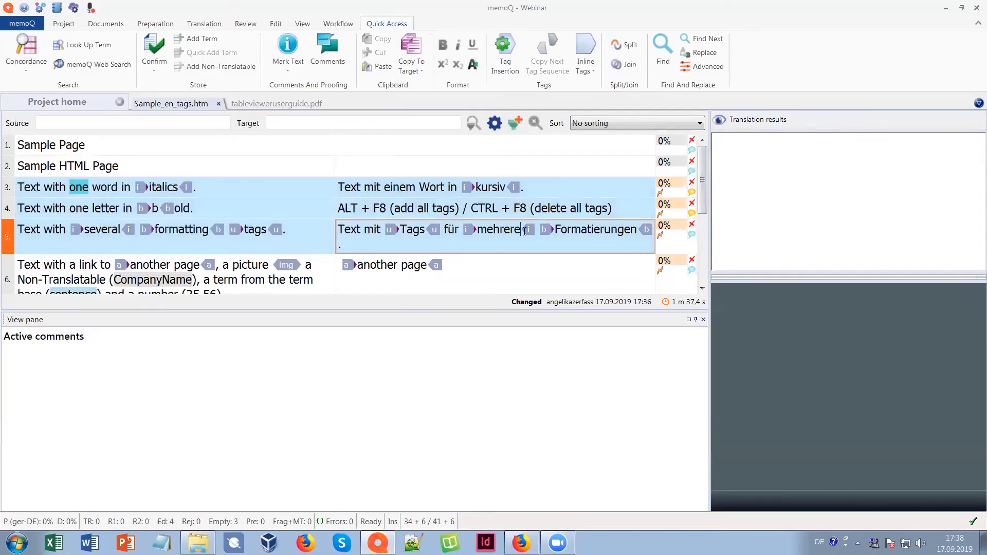
Inspect the name and attributes of the closing i tag after "mehrere" in row 5, and leave it unedited.
left_click(528, 229)
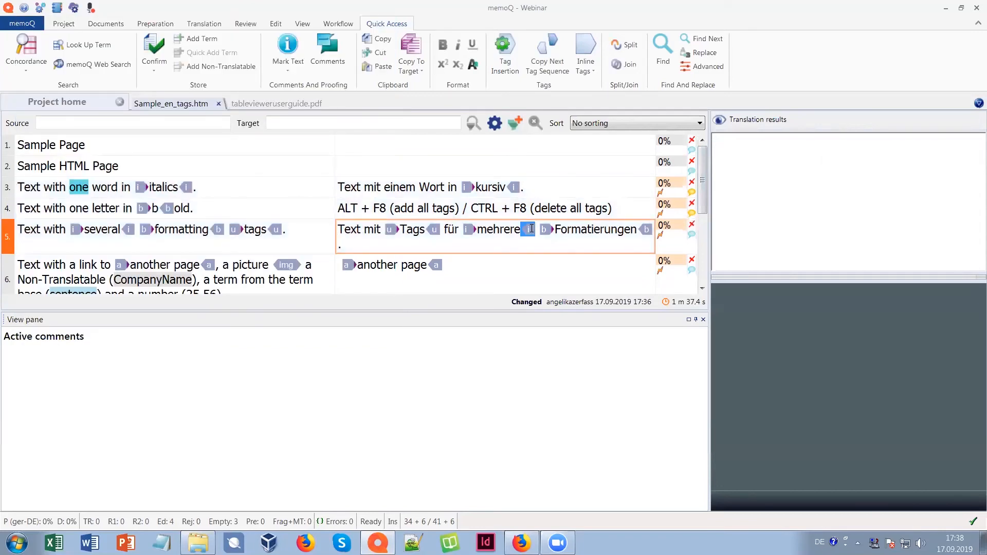
double_click(531, 228)
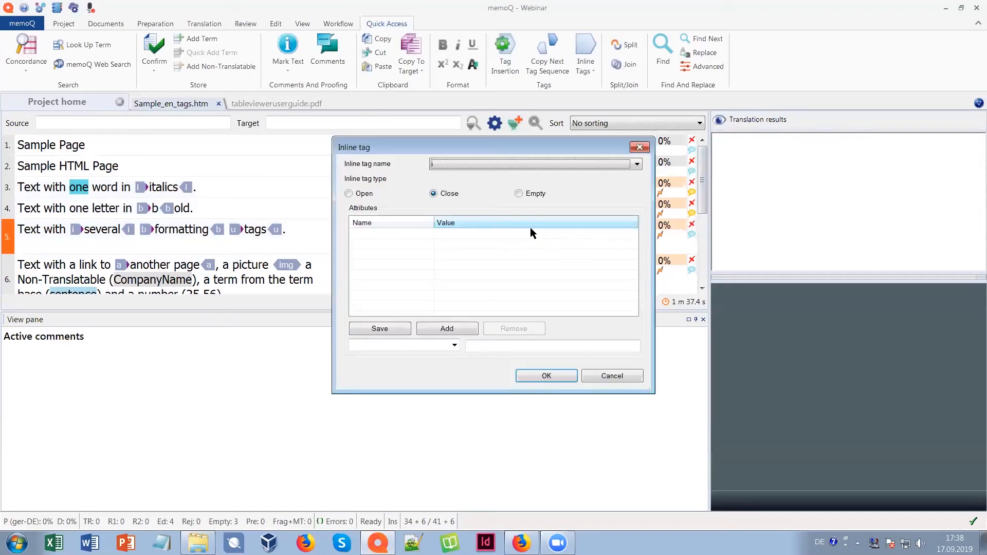
left_click(441, 164)
left_click(441, 167)
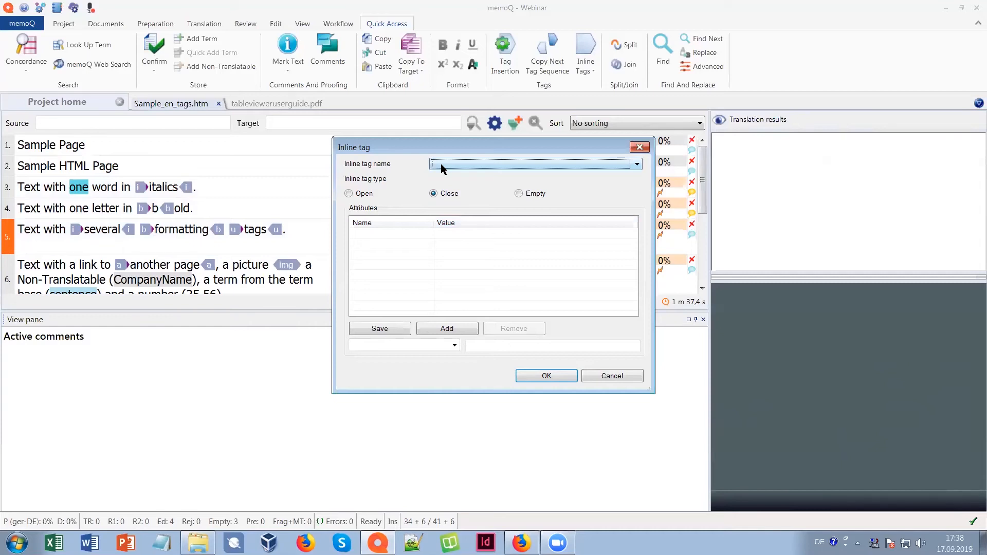
left_click(610, 380)
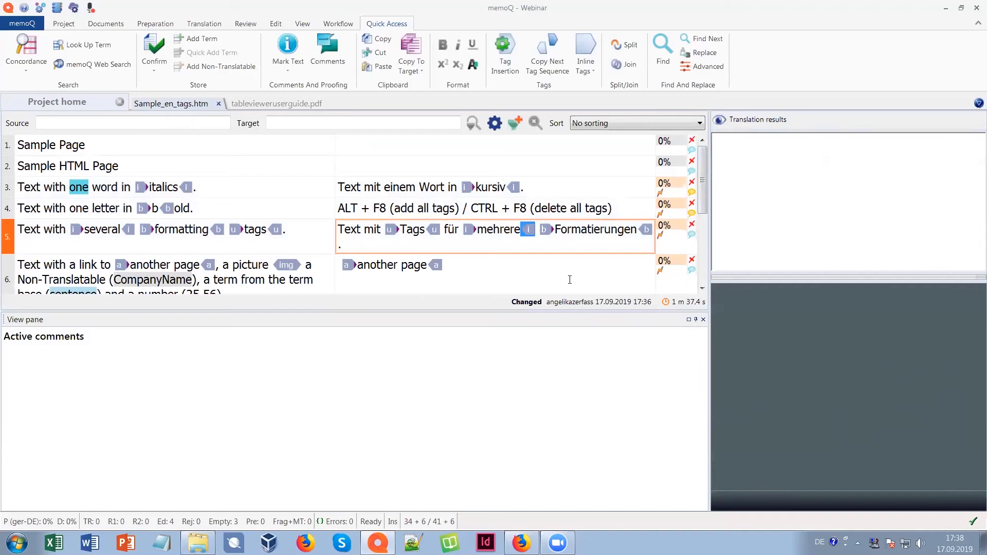
Copy the img tag from the source of row 6 to the end of its target text.
left_click(281, 265)
left_click(283, 253)
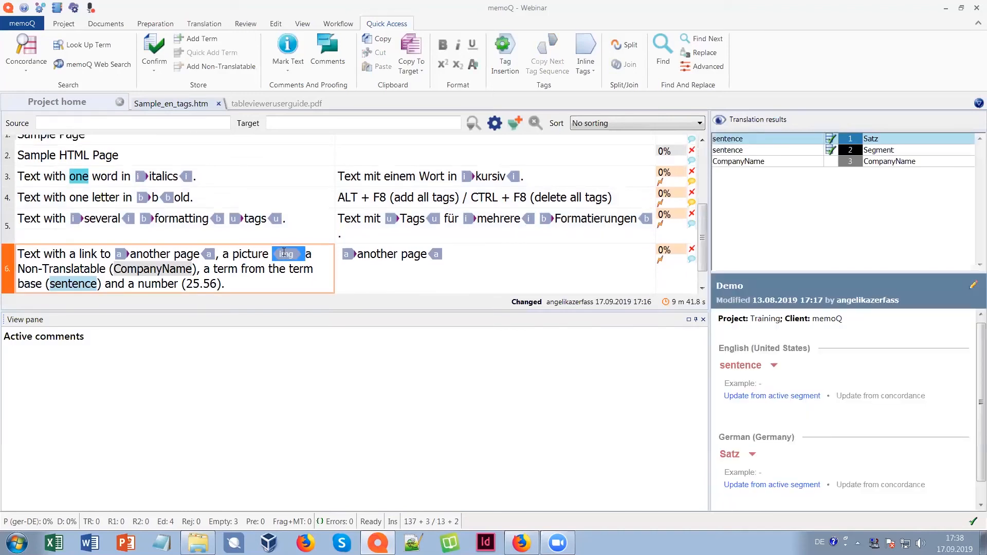
left_click(502, 253)
key("ctrl+v")
double_click(463, 256)
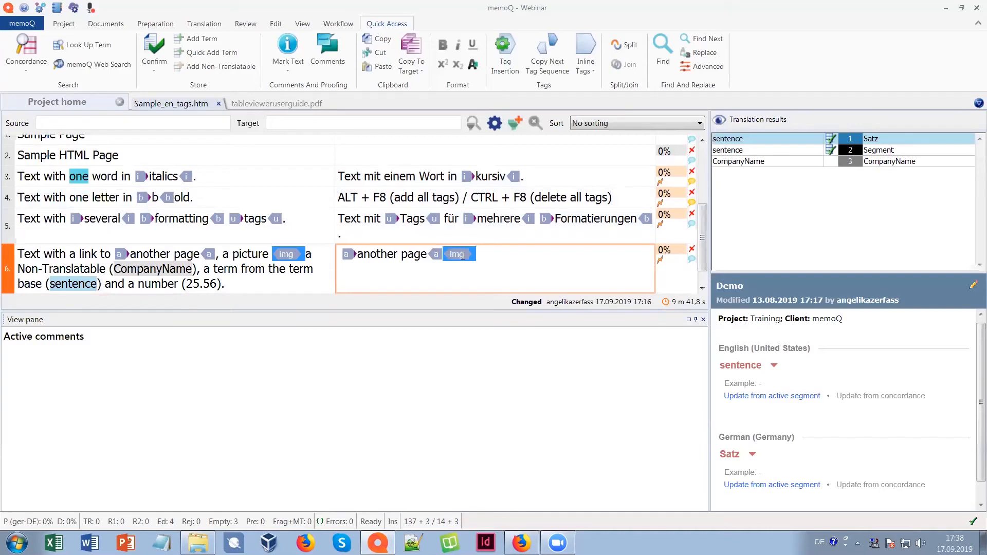
left_click(489, 255)
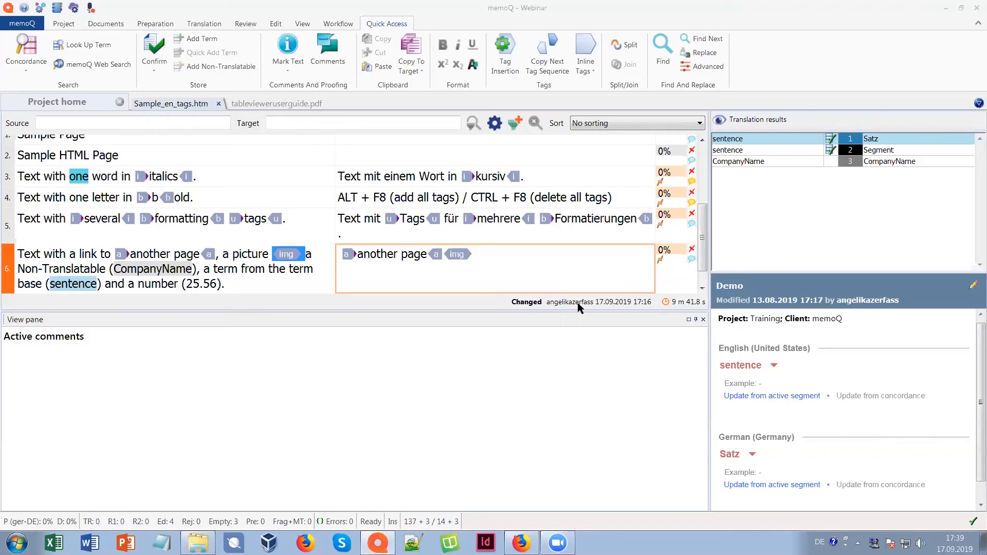
Run the quality assurance check on row 6 and open its list of errors and warnings.
left_click(547, 280)
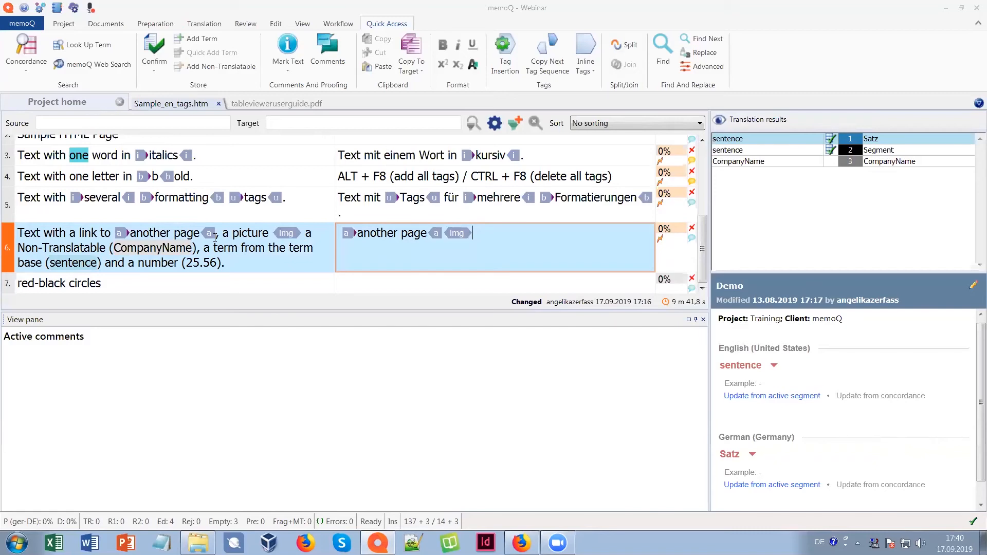
left_click(153, 23)
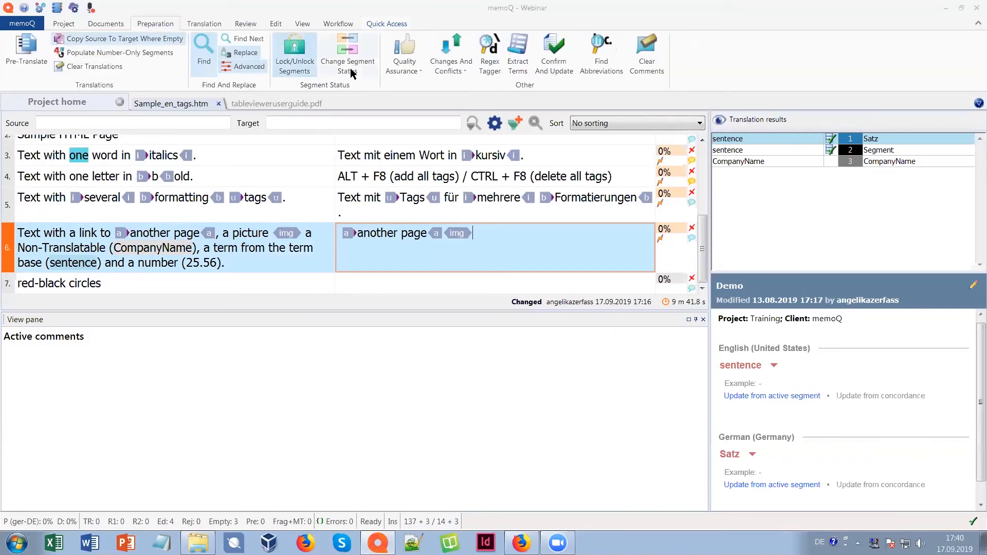
left_click(404, 66)
left_click(402, 88)
left_click(262, 341)
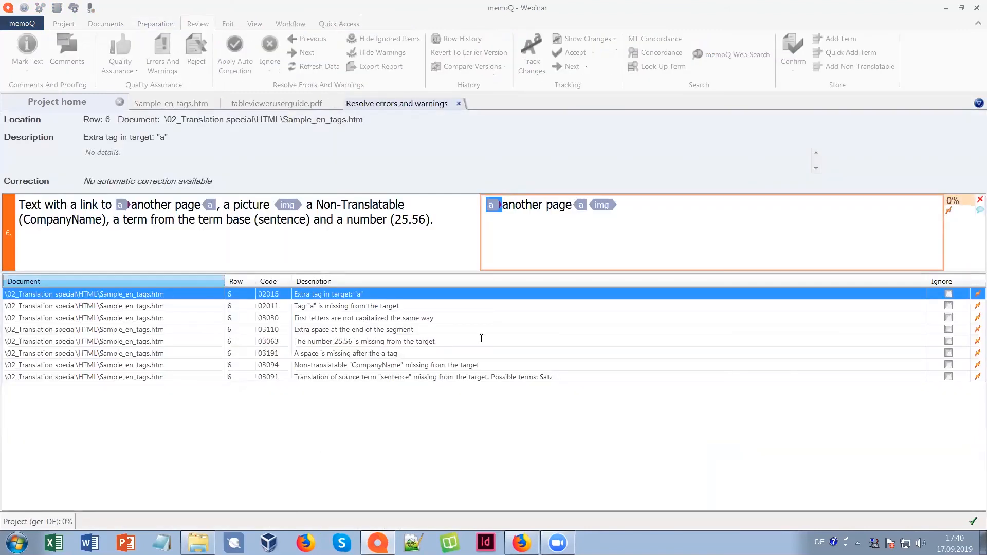
Delete the img tag from the end of row 6's target text, open the first warning's segment, and return to the warnings list.
left_click(638, 204)
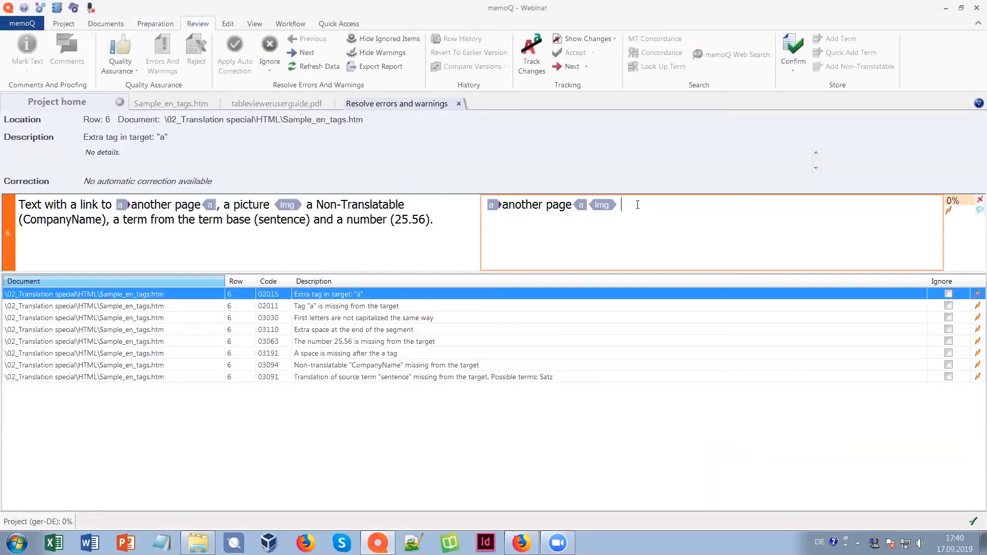
key("BackSpace")
double_click(333, 294)
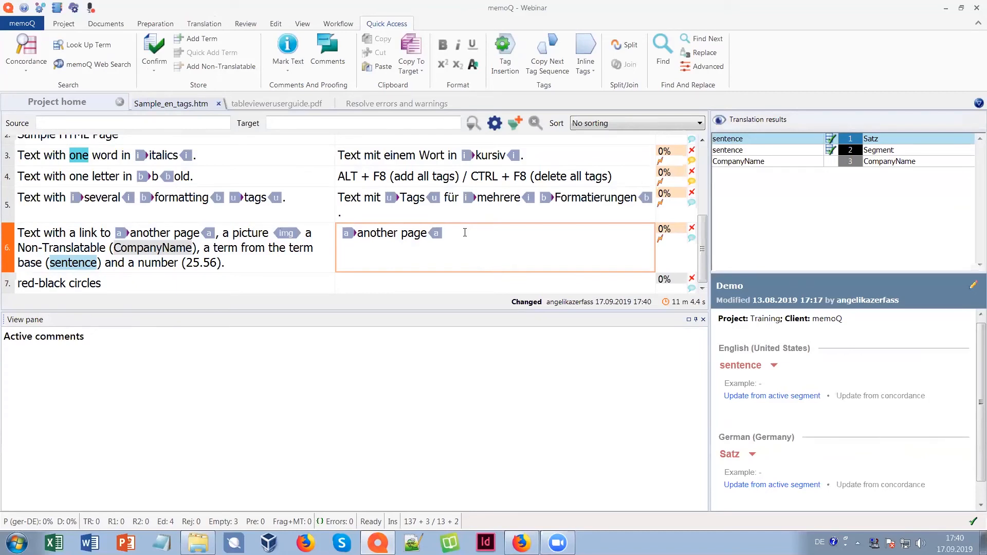
left_click(425, 106)
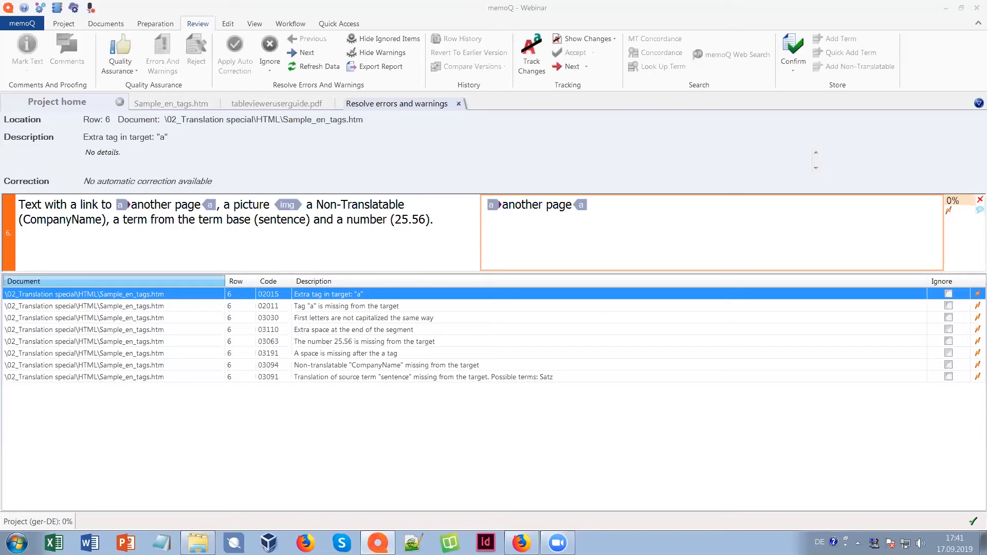
Choose Demo 1.docx from the 01_Translation intro folder for import with options.
left_click(103, 24)
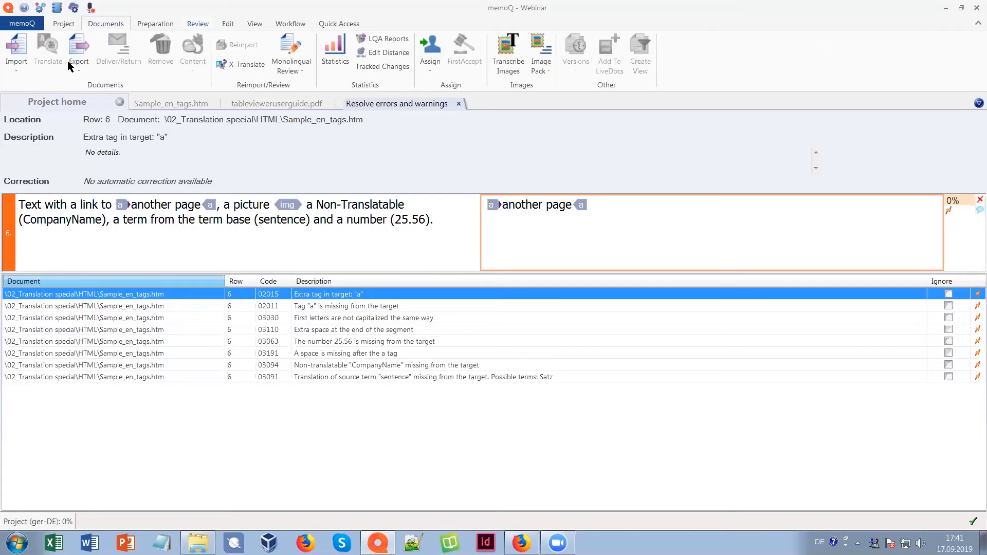
left_click(23, 71)
left_click(29, 95)
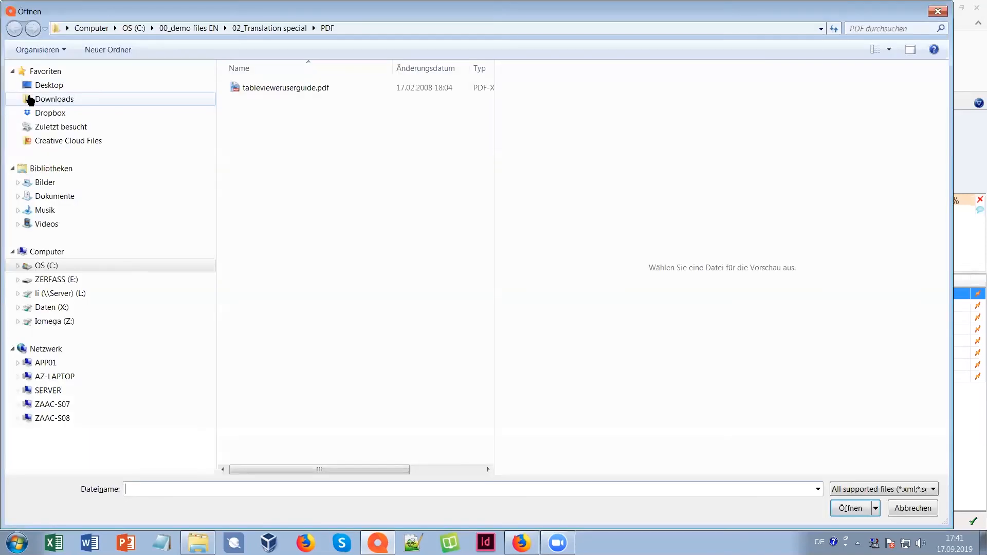
left_click(244, 30)
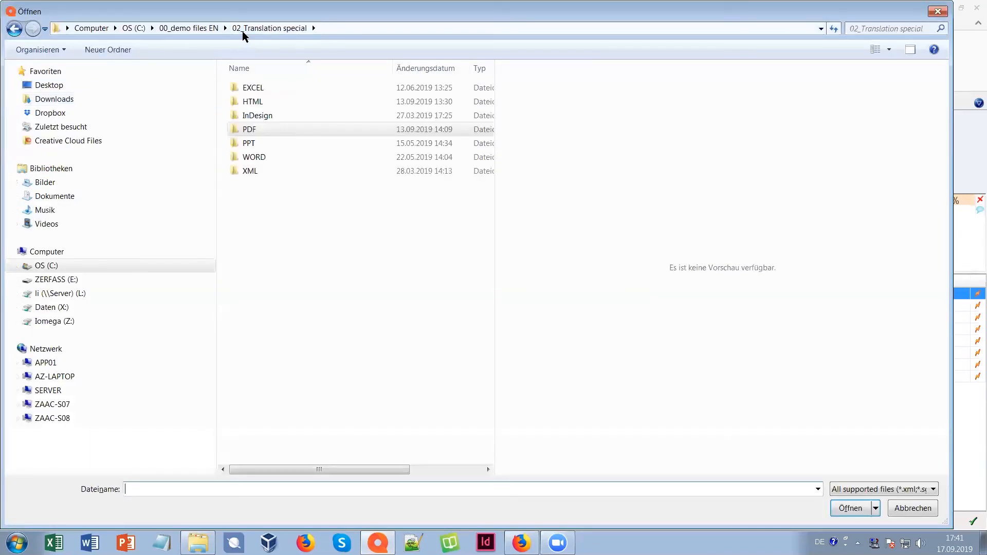
left_click(189, 27)
double_click(249, 88)
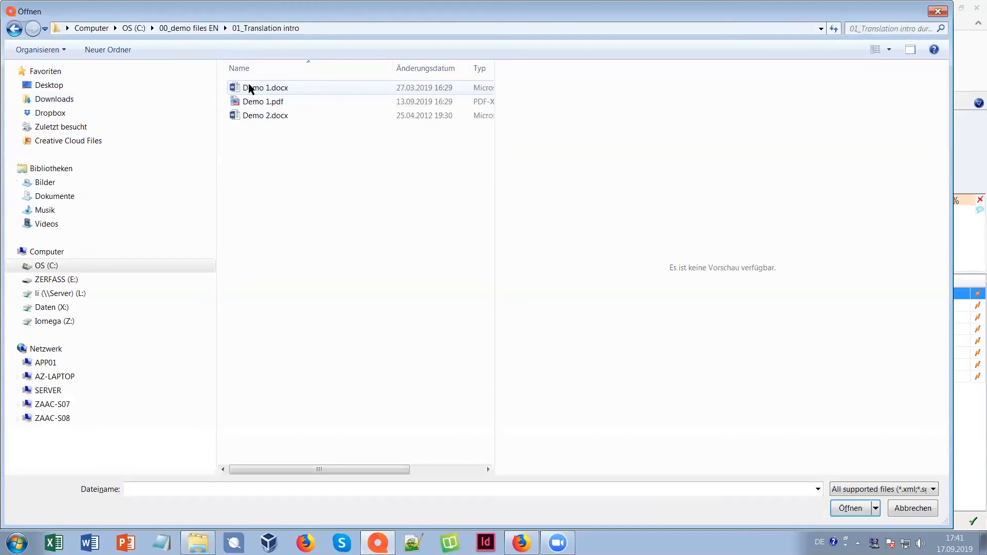
double_click(249, 89)
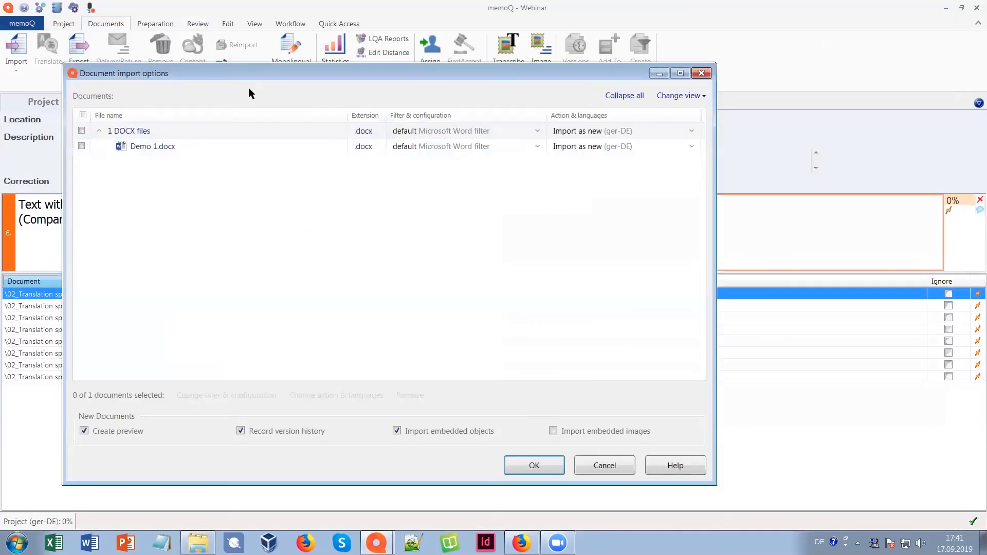
Review the Word filter's general and track changes import settings for Demo 1.docx, discard them, and cancel the import.
left_click(156, 148)
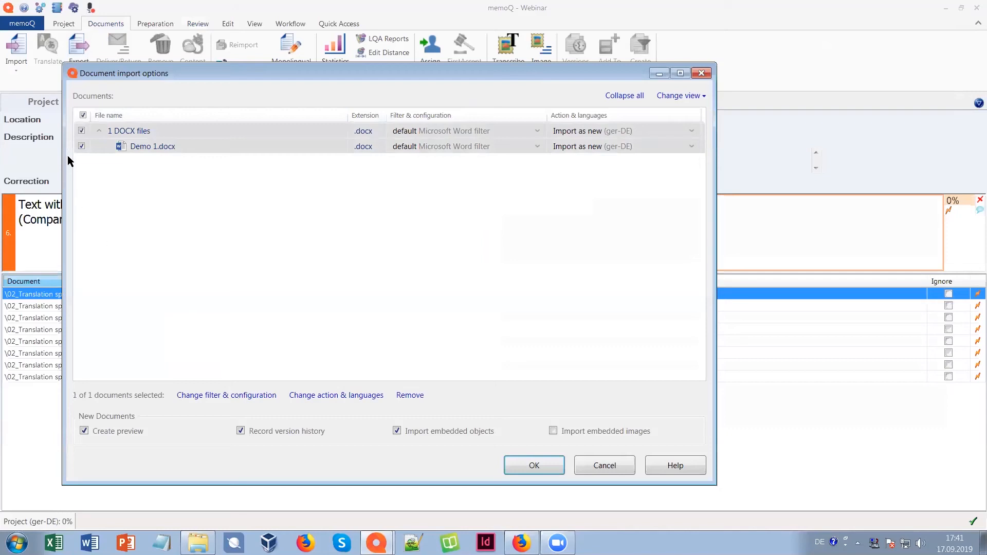
left_click(219, 396)
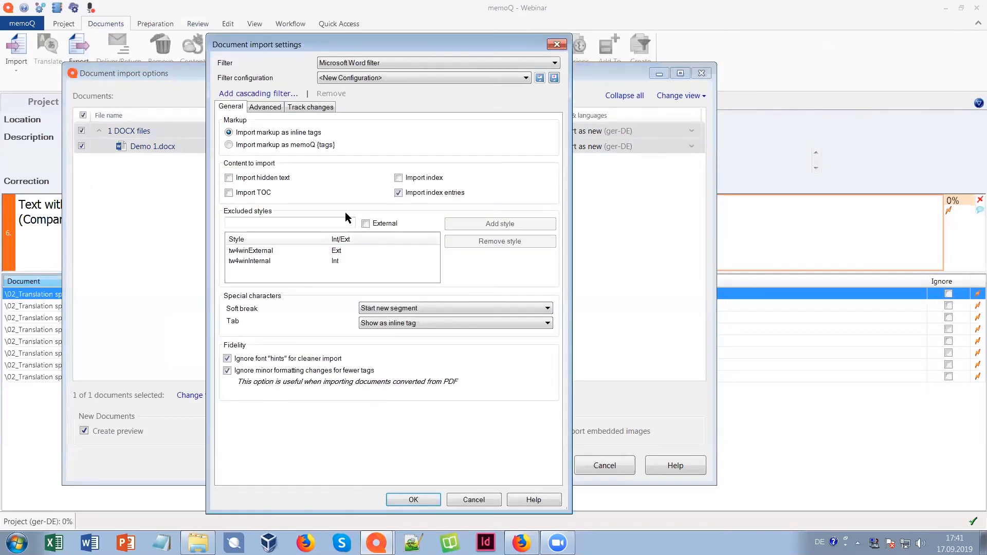
left_click(328, 107)
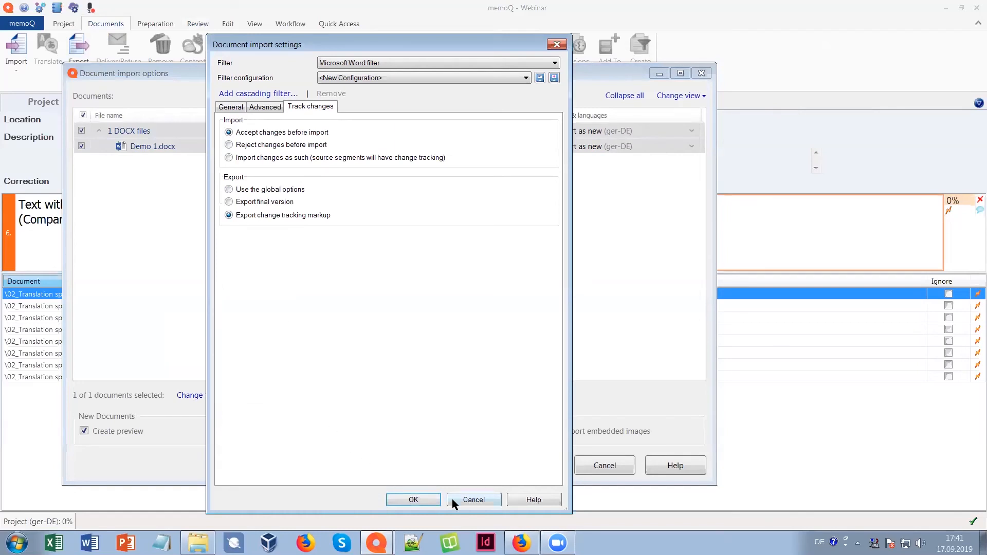
left_click(479, 504)
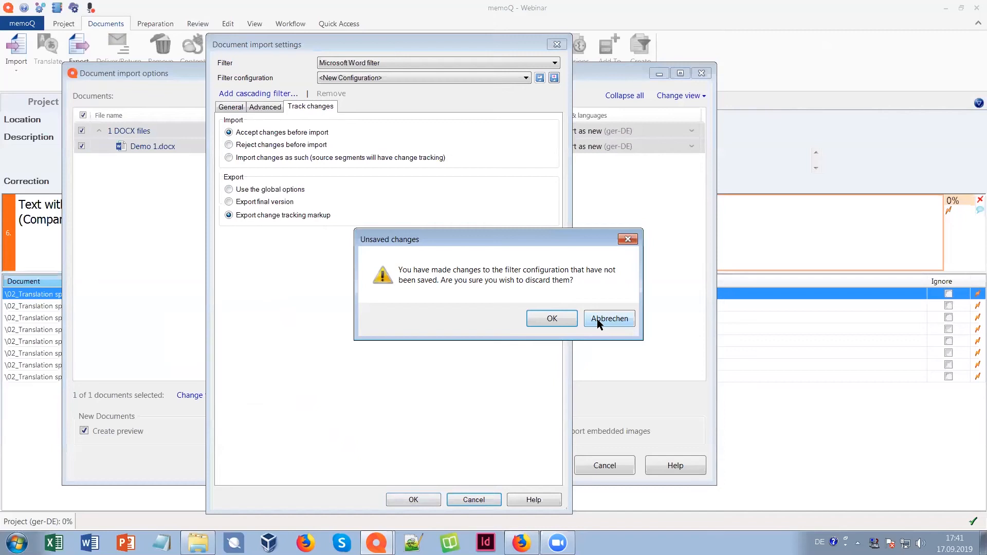
left_click(572, 318)
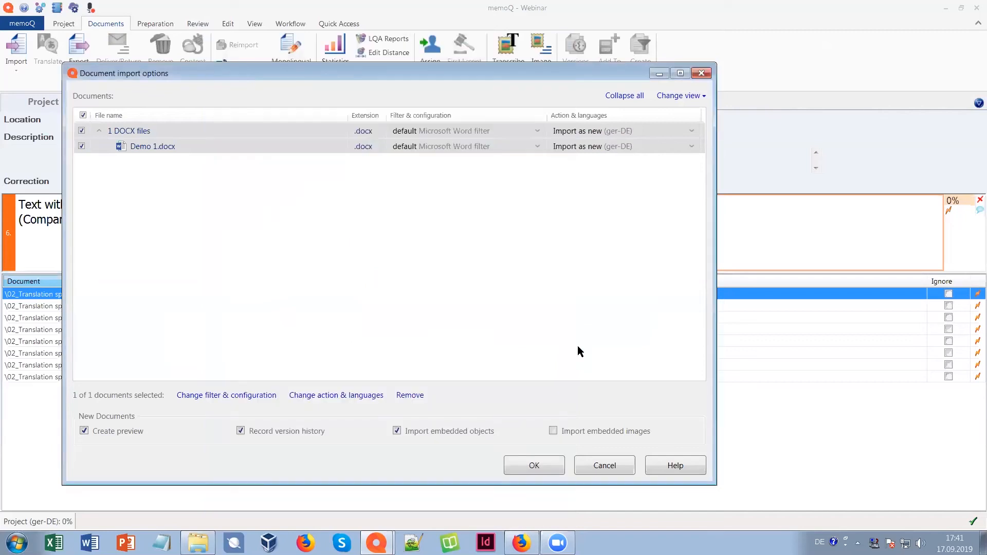
left_click(602, 464)
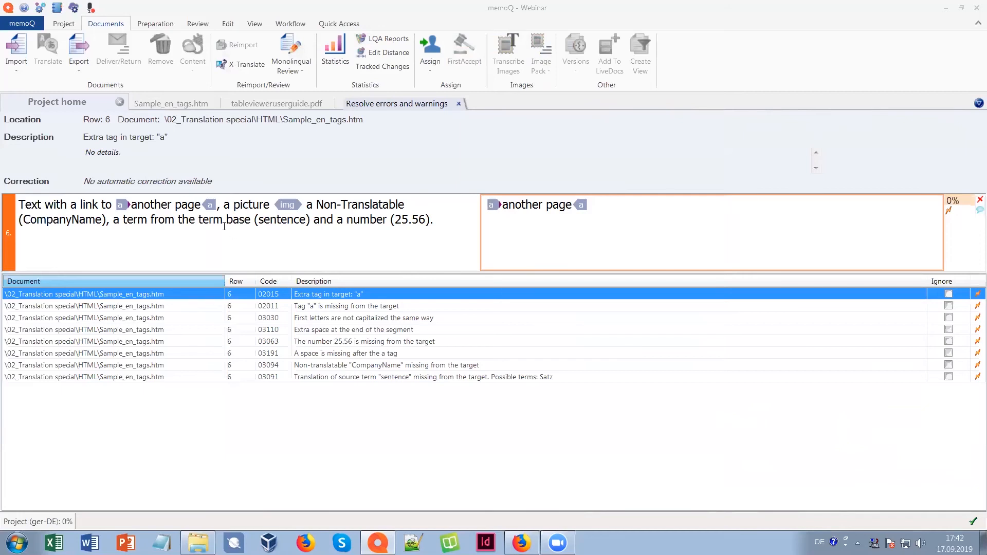
In Sample_en_tags.htm, set up an advanced find and replace in regex mode that searches for (\d+)%.
left_click(199, 103)
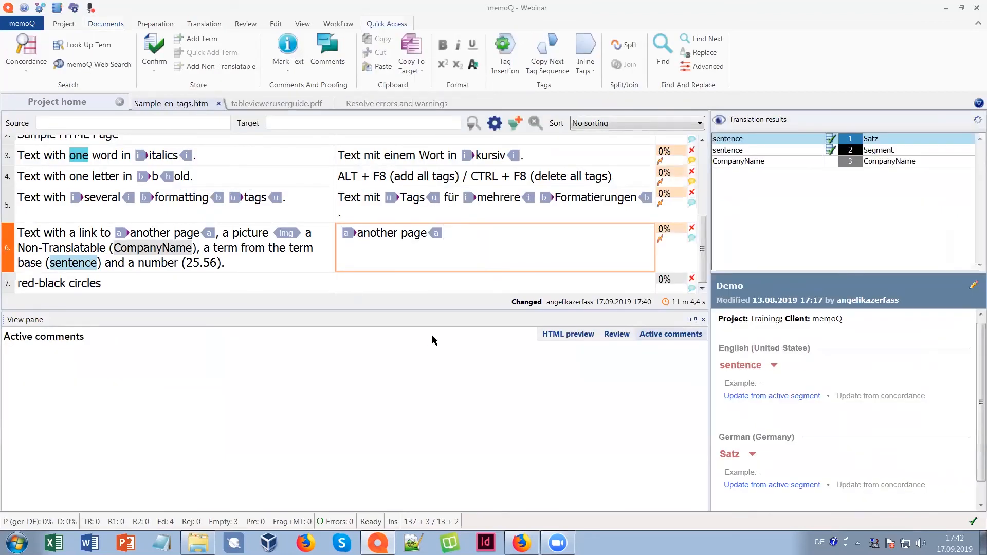
key("ctrl+h")
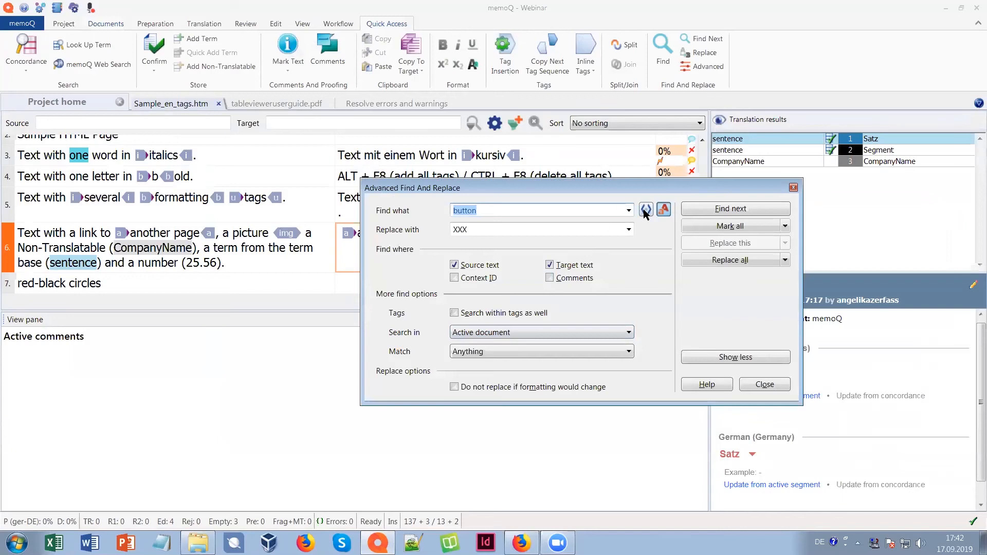
left_click(645, 210)
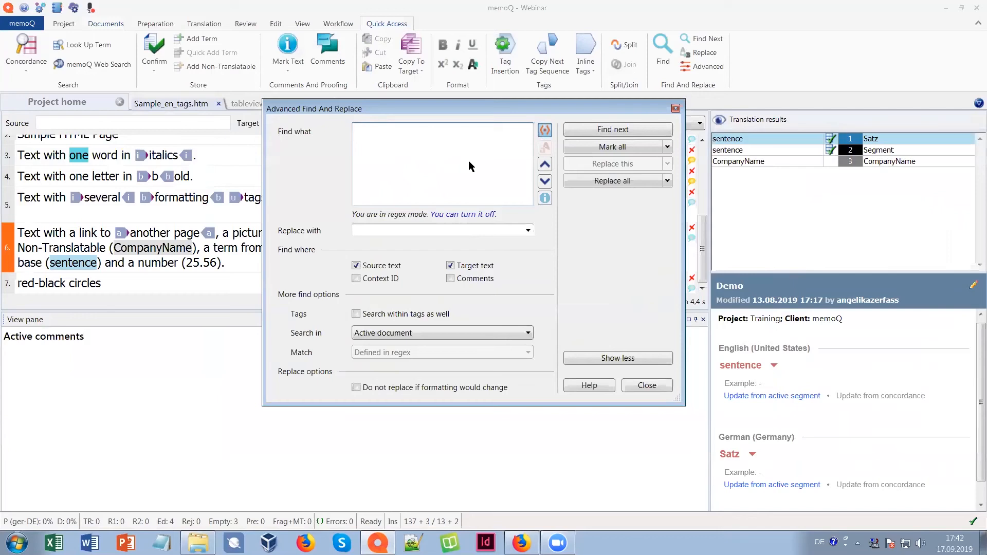
type("\\d")
type("+")
type("(")
type("%")
Try a replacement containing %, clear it, switch regex mode off and on, and close the search without replacing.
left_click(415, 230)
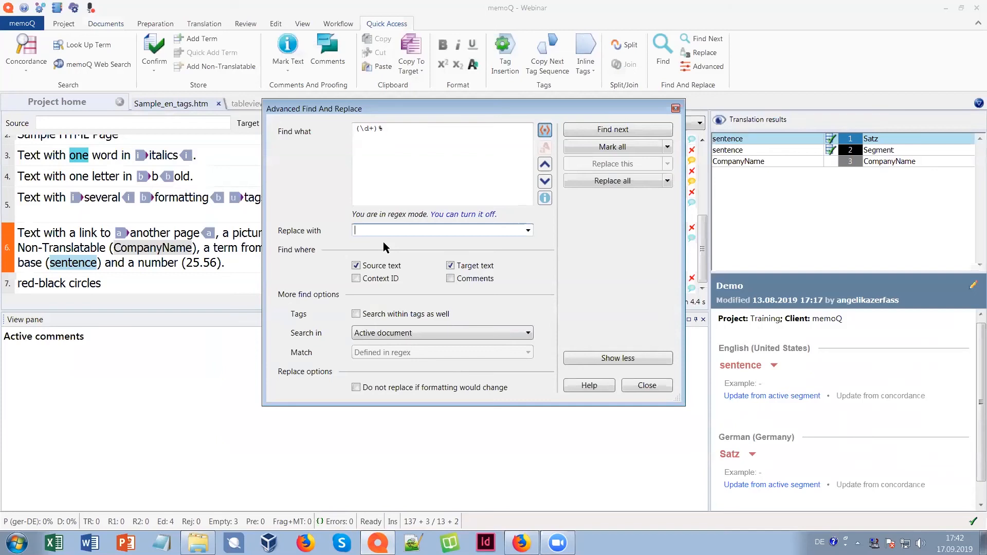
type("%")
left_click(367, 234)
double_click(366, 232)
left_click(545, 130)
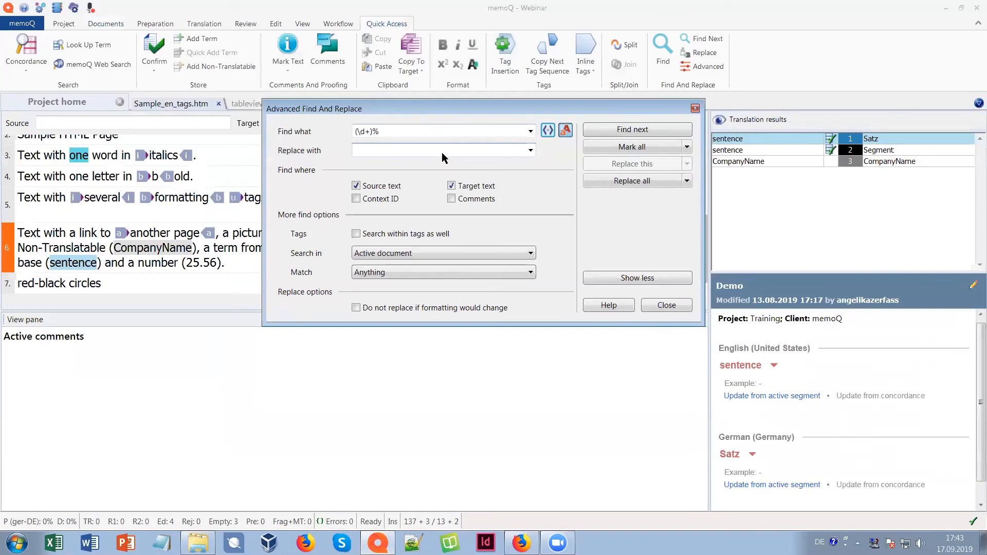
left_click(547, 131)
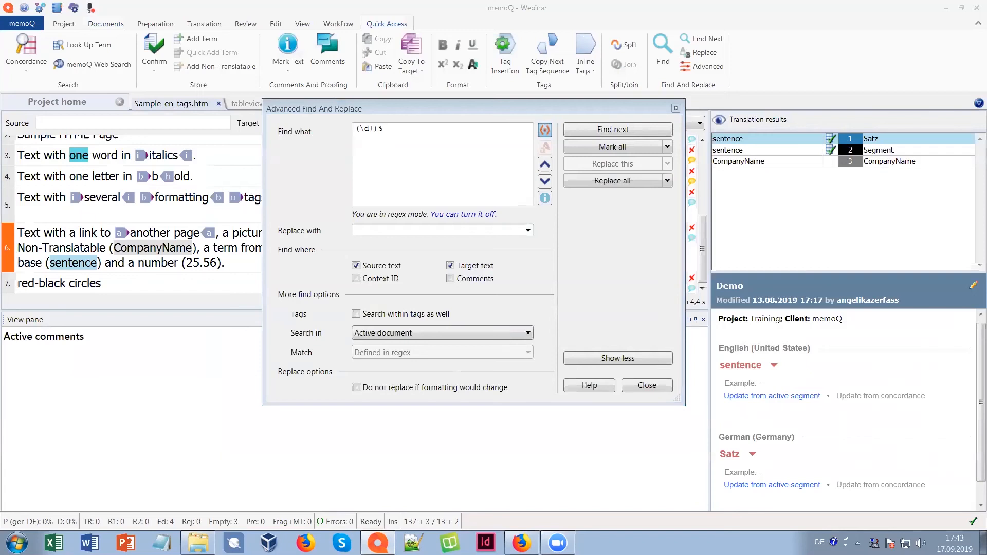
left_click(648, 385)
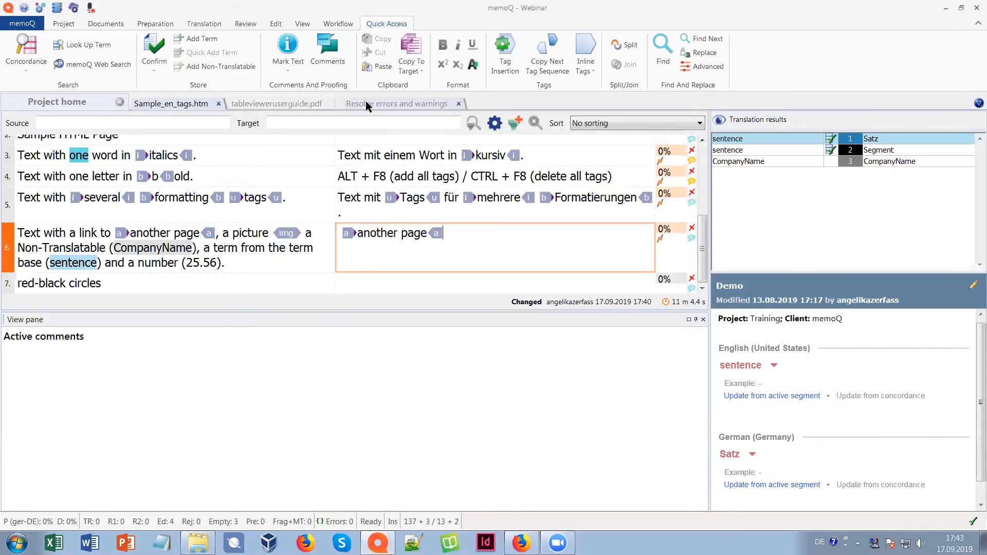
Try an advanced row status filter on Sample_en_tags.htm and remove the filter again.
left_click(303, 105)
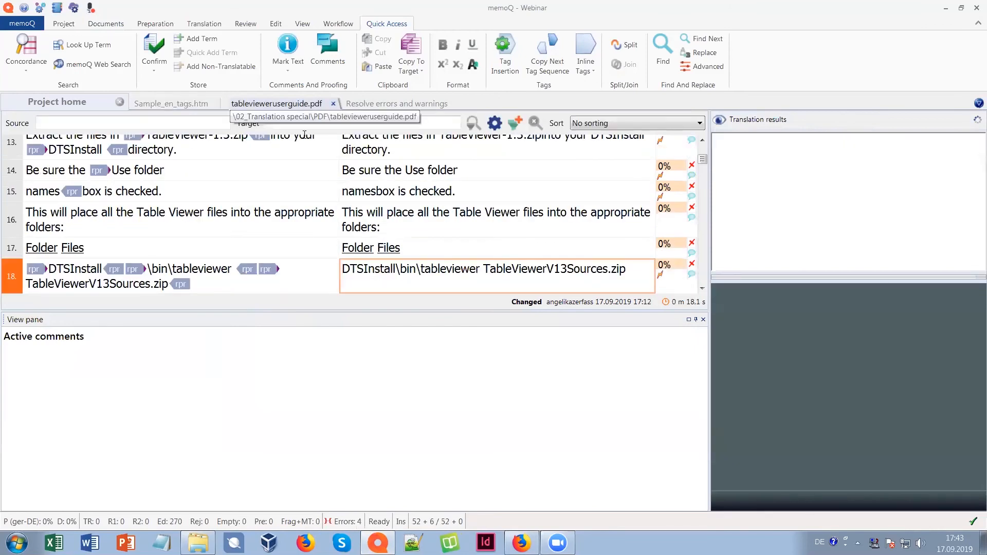
left_click(180, 104)
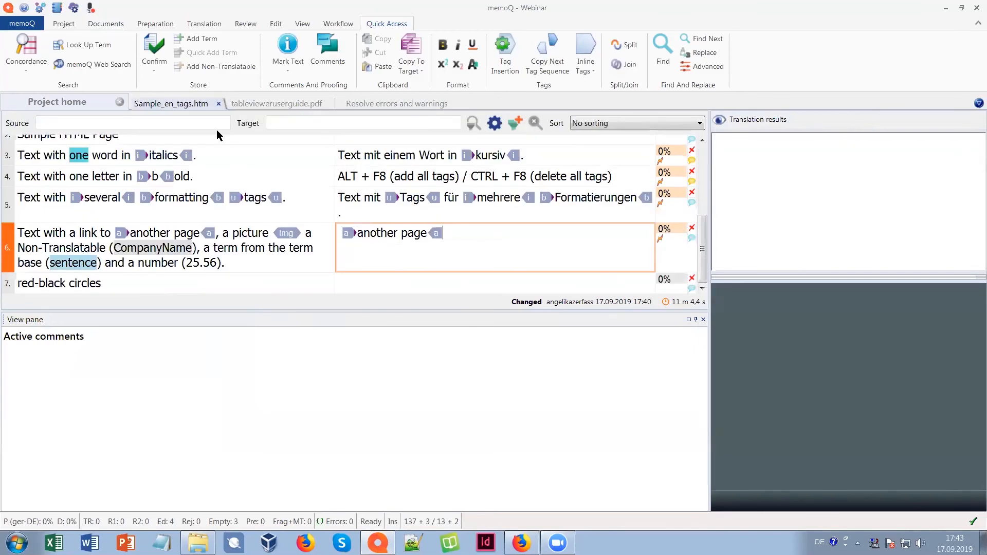
left_click(515, 126)
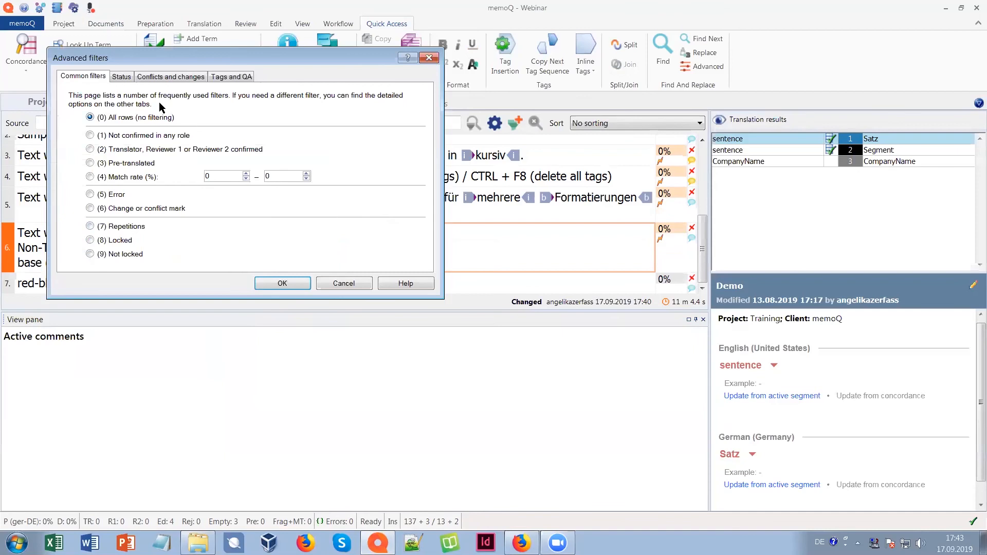
left_click(121, 76)
left_click(282, 284)
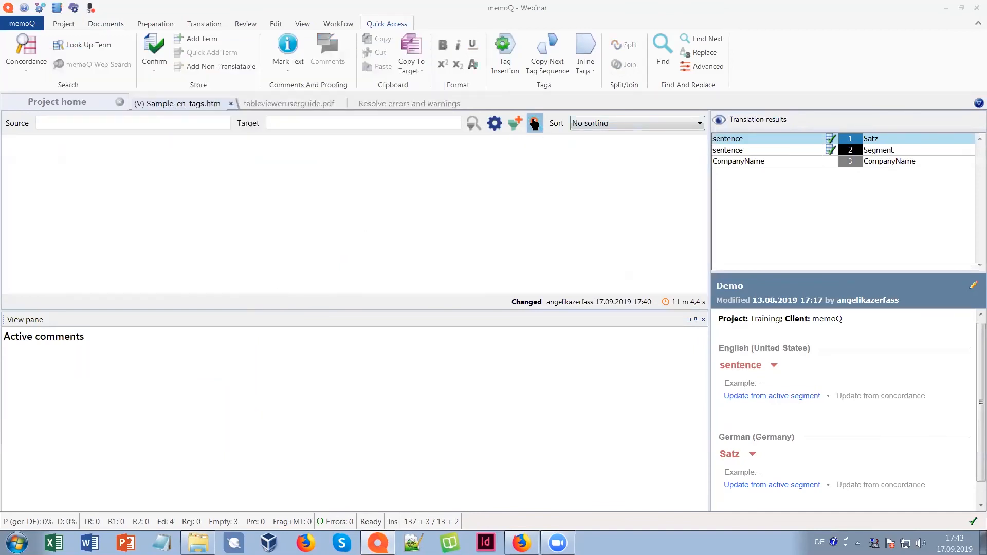
left_click(535, 123)
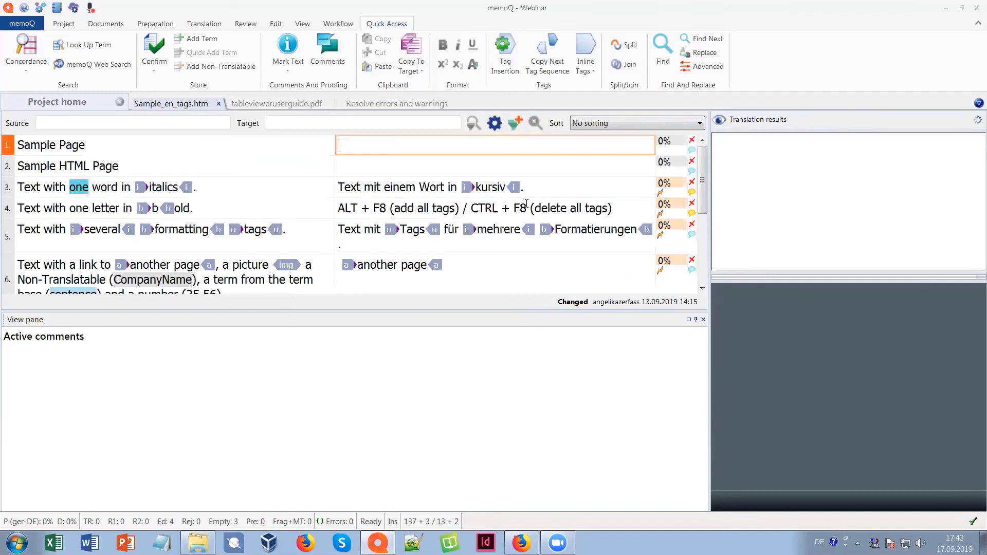
Turn off regex mode and mark all matches of "with" in the source and target text of the active document.
key("ctrl+f")
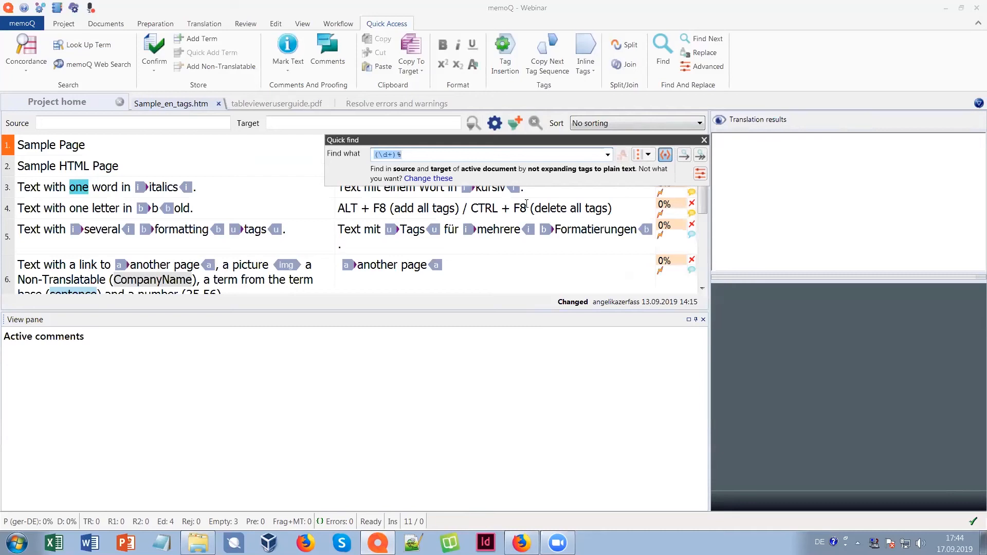
type("with")
left_click(665, 154)
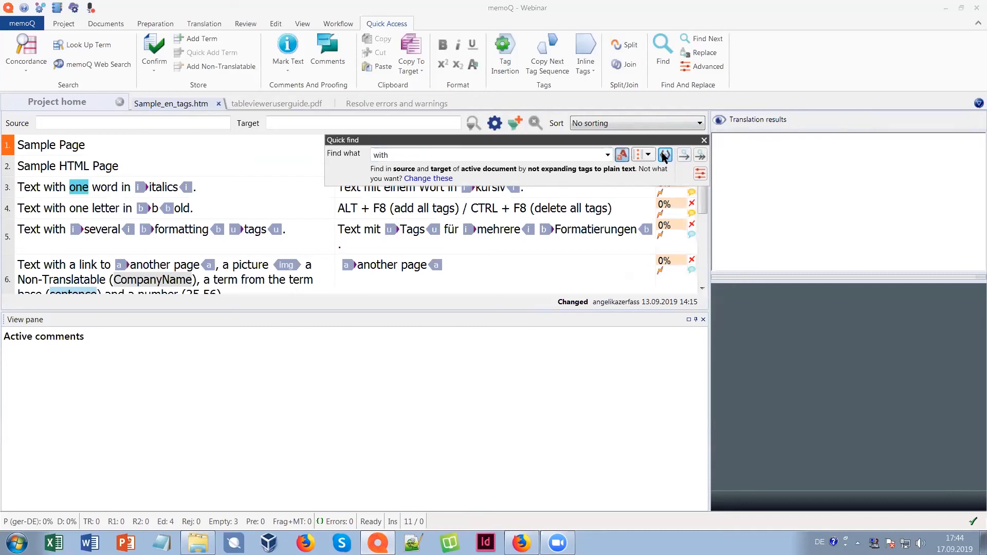
left_click(699, 175)
left_click(632, 146)
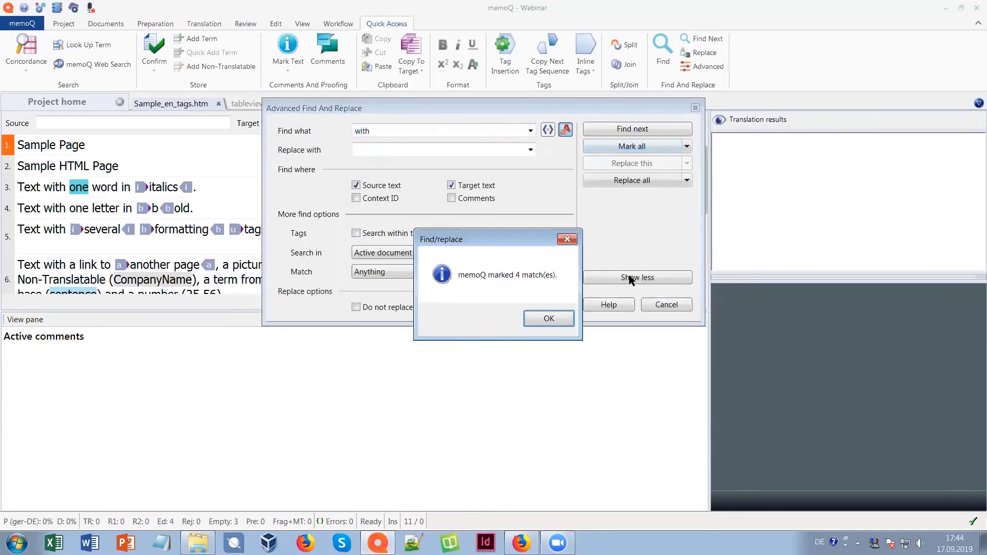
left_click(539, 322)
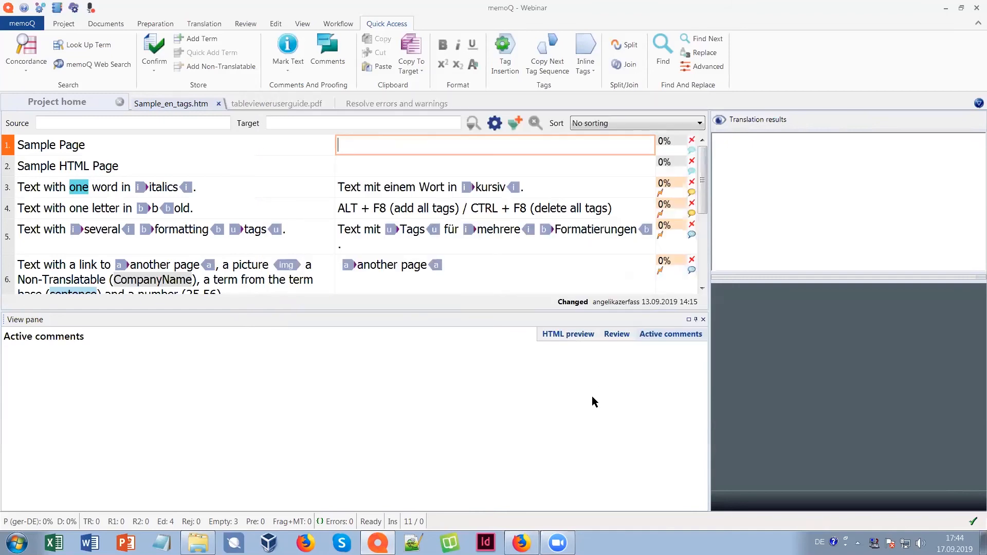
Clear the change marks in the active document and bring up the Changes And Conflicts commands again.
left_click(158, 26)
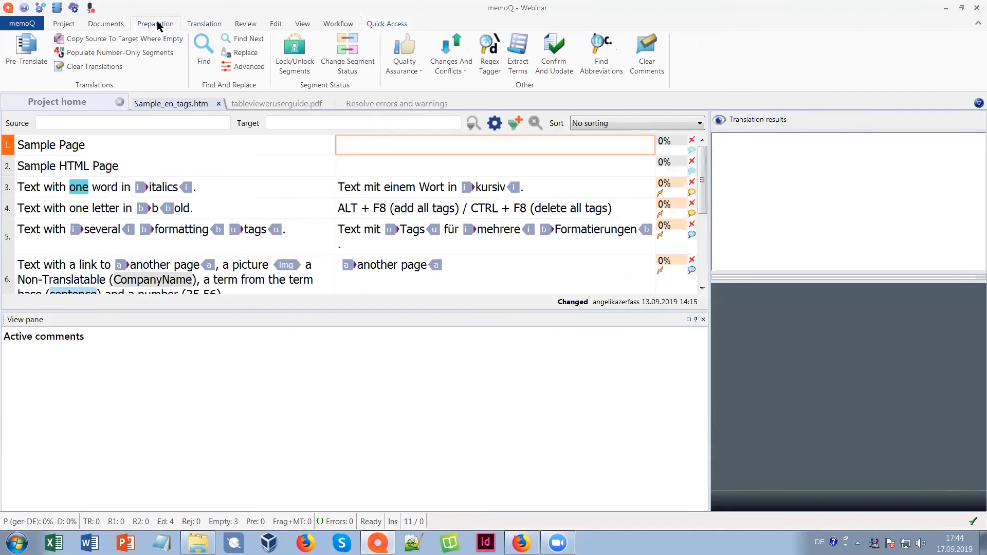
left_click(467, 70)
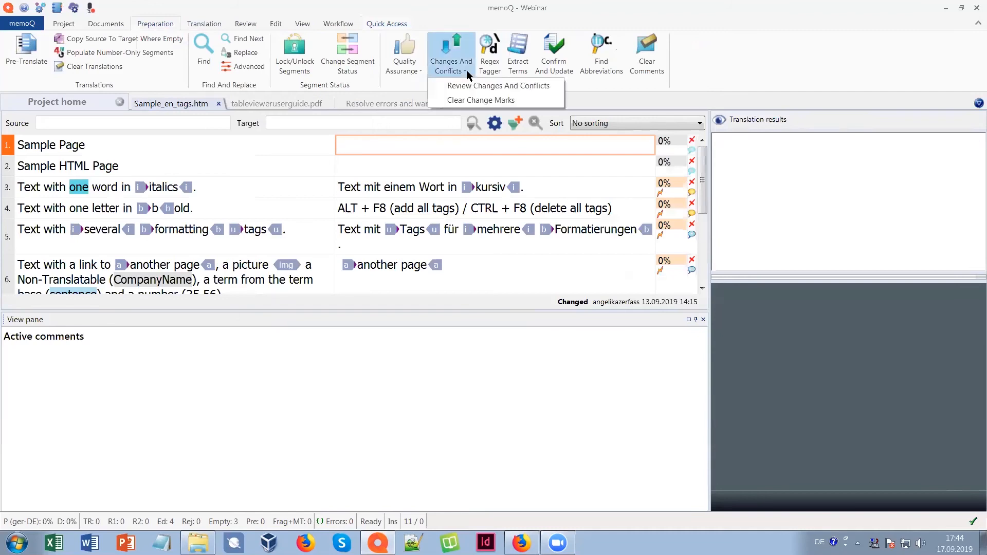
left_click(446, 99)
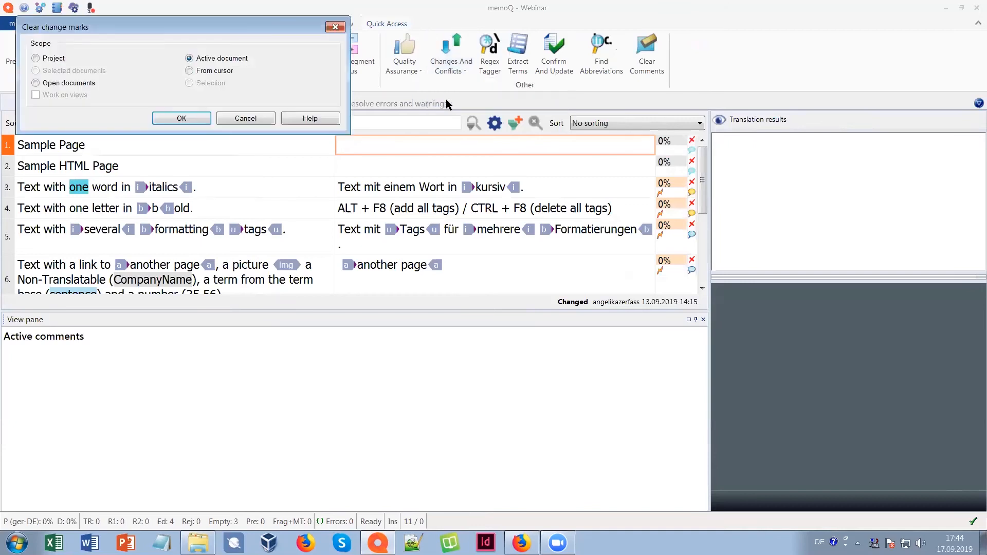
left_click(182, 119)
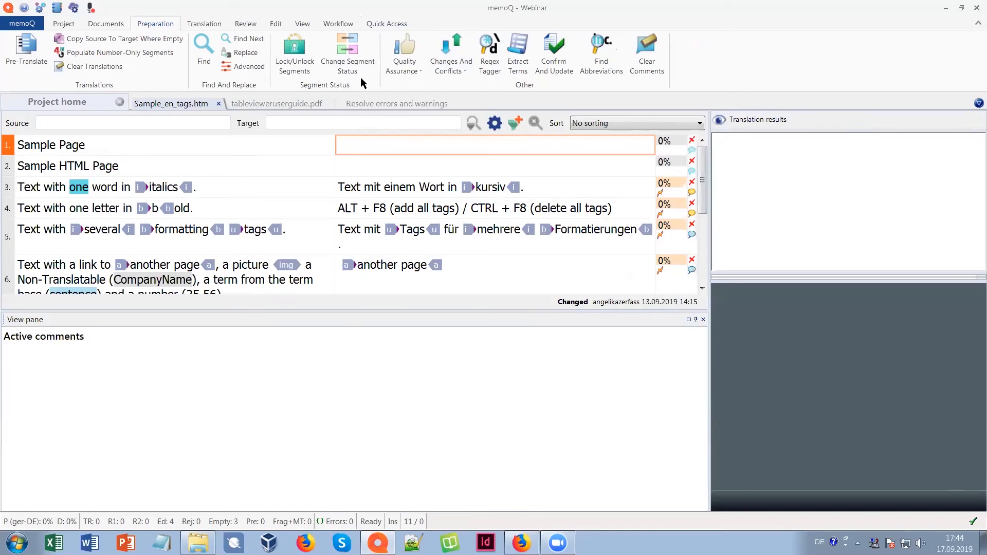
left_click(452, 74)
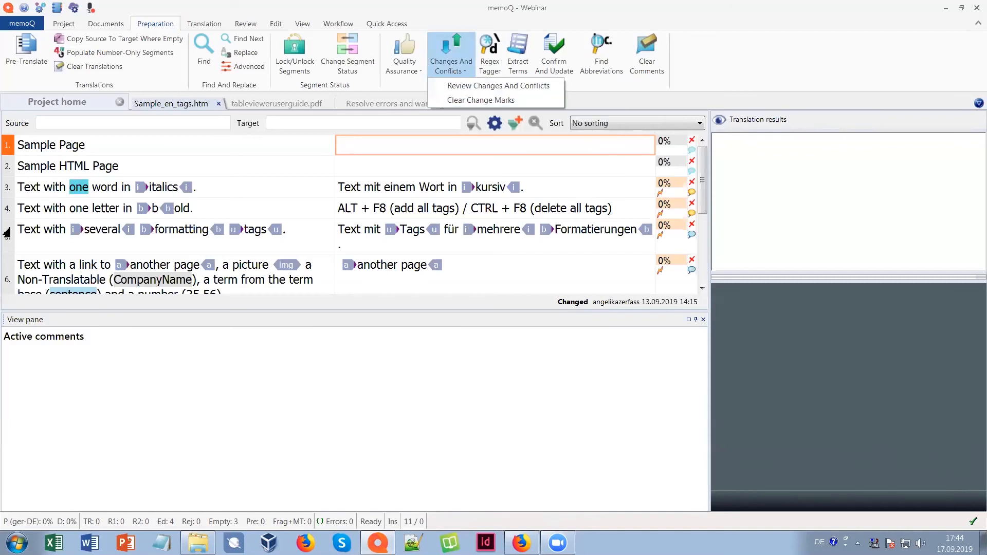
Clear the change marks for a selection covering segments 3 to 6 of Sample_en_tags.htm.
left_click(9, 188)
left_click(7, 280, "shift")
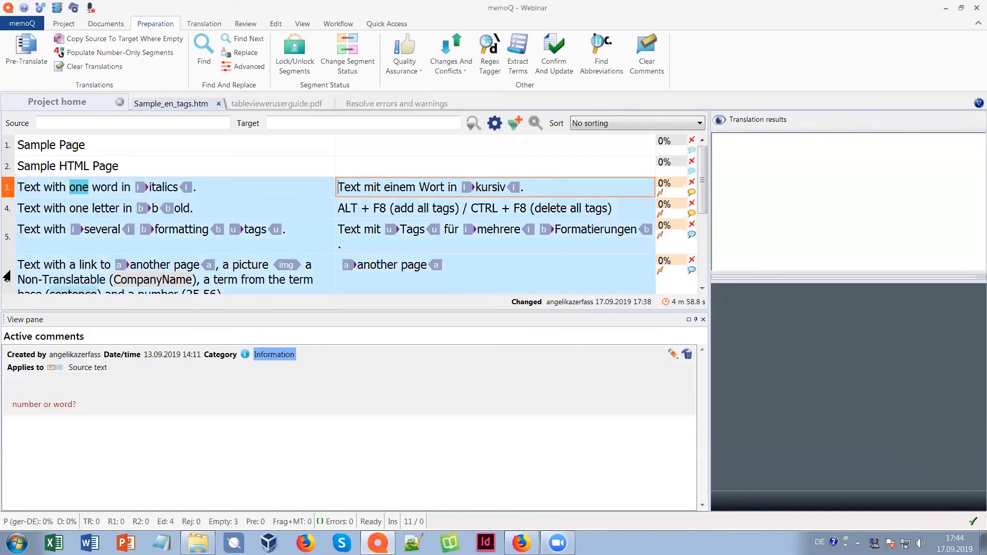
left_click(451, 64)
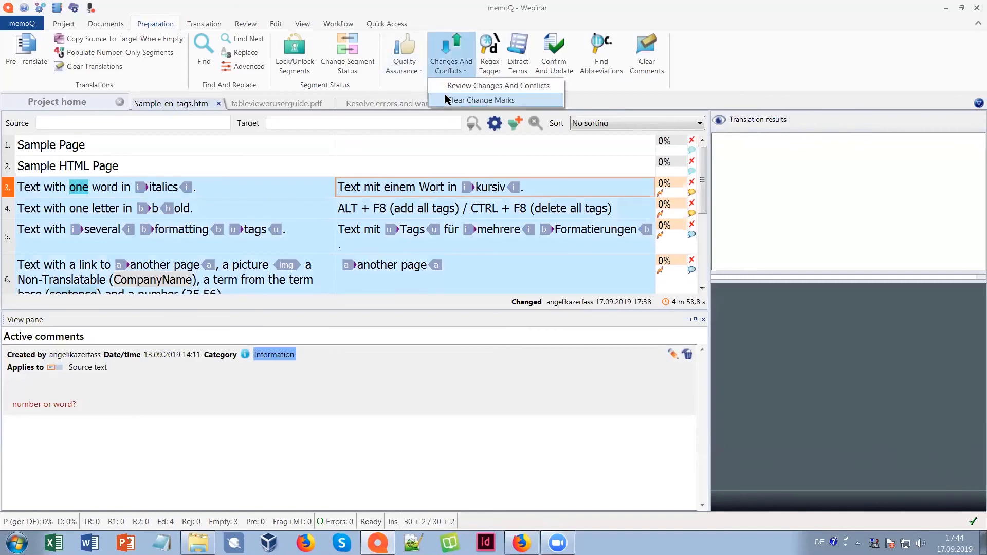
left_click(445, 95)
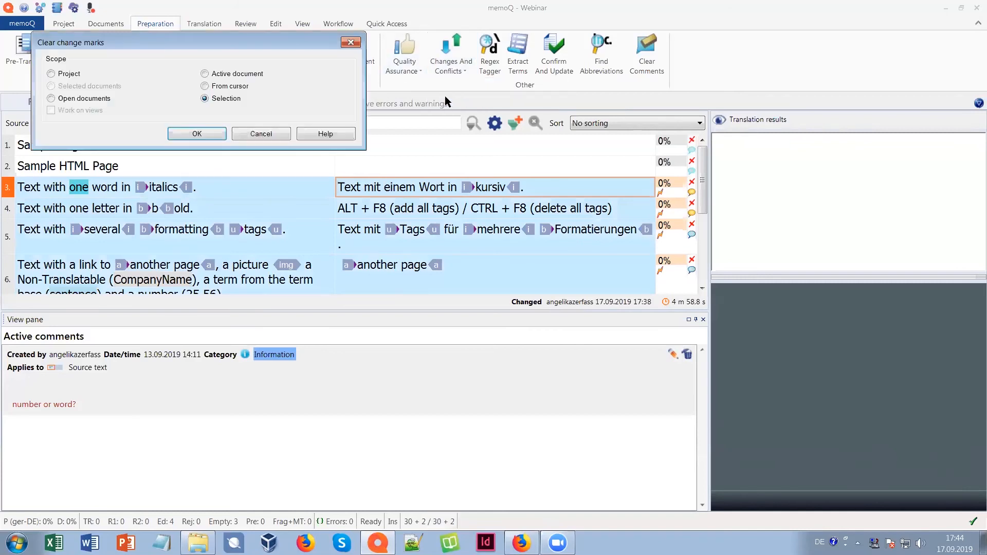
left_click(208, 133)
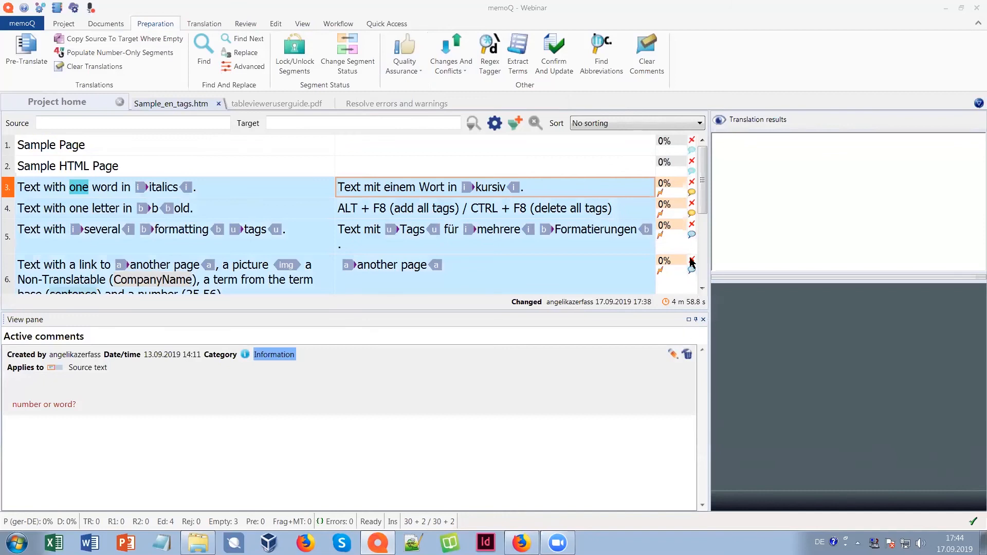
Select all four documents in the project's translations list and close the three open document tabs.
mouse_move(681, 337)
left_click(66, 101)
left_click(185, 213)
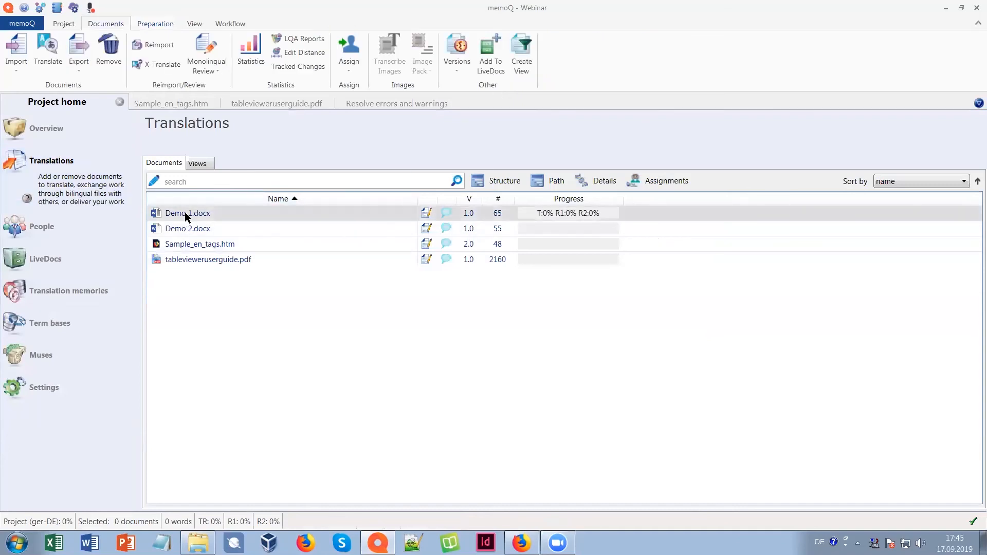
left_click(179, 258, "shift")
left_click(523, 75)
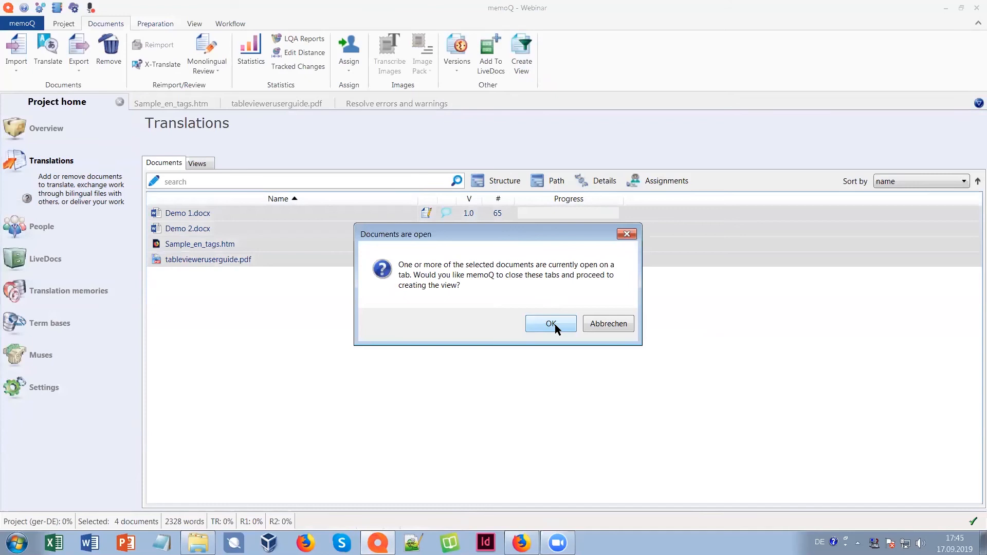
left_click(602, 323)
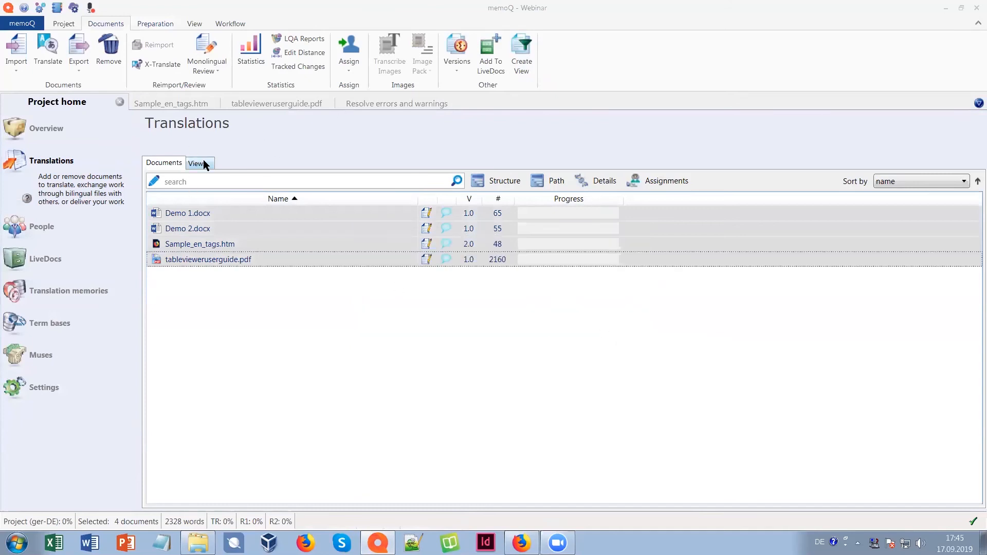
left_click(463, 101)
left_click(335, 102)
left_click(218, 104)
Start a new view of the four selected documents named "change marks" and bring up its advanced options.
left_click(519, 64)
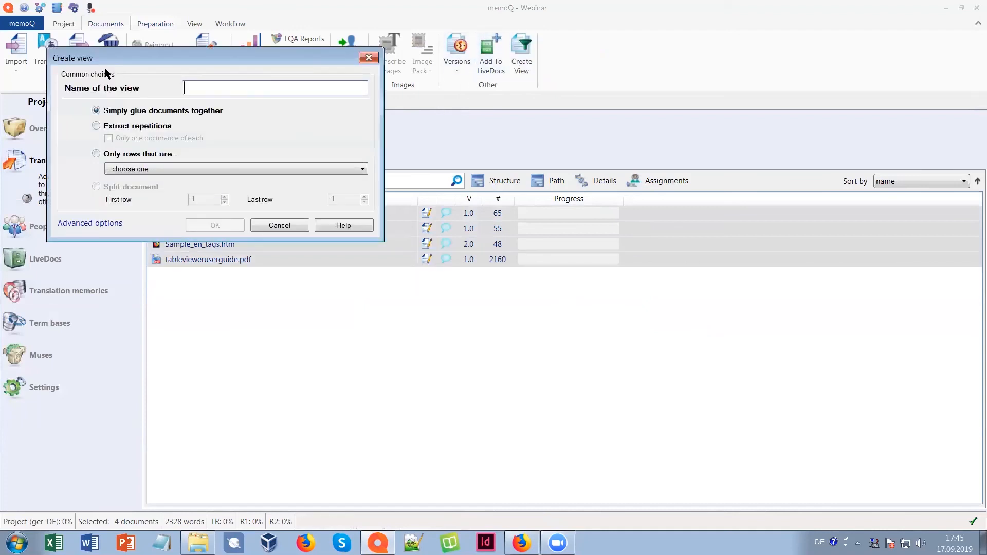
type("change makr")
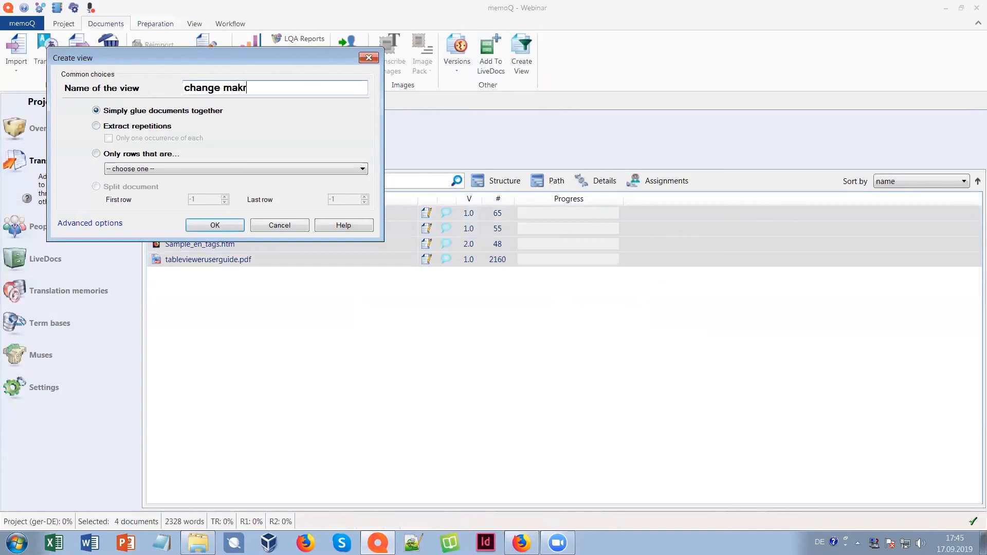
key("BackSpace")
key("BackSpace")
type("rk")
key("BackSpace")
type("ks")
left_click(91, 223)
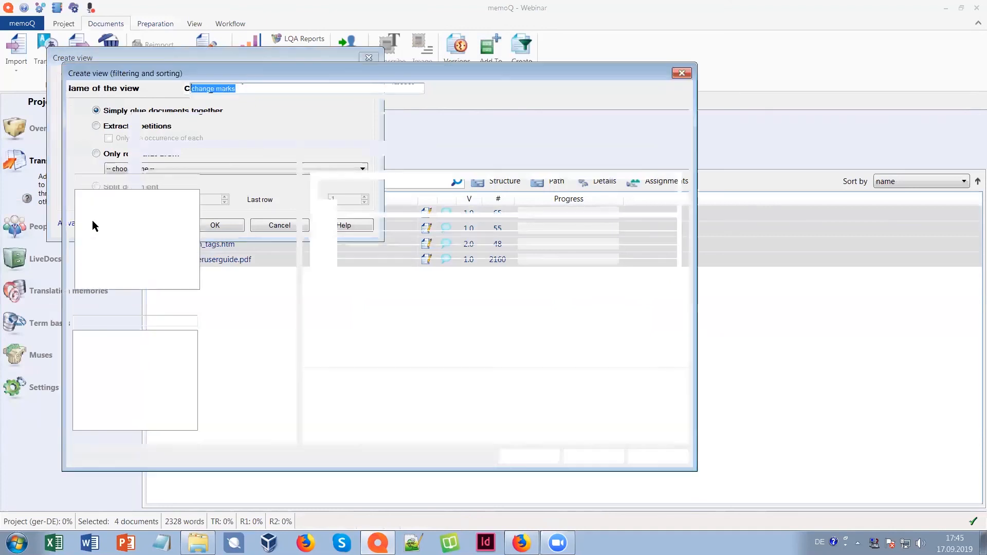
Try to create the view from only the rows marked by Find/Replace, and cancel the view creation.
left_click(378, 166)
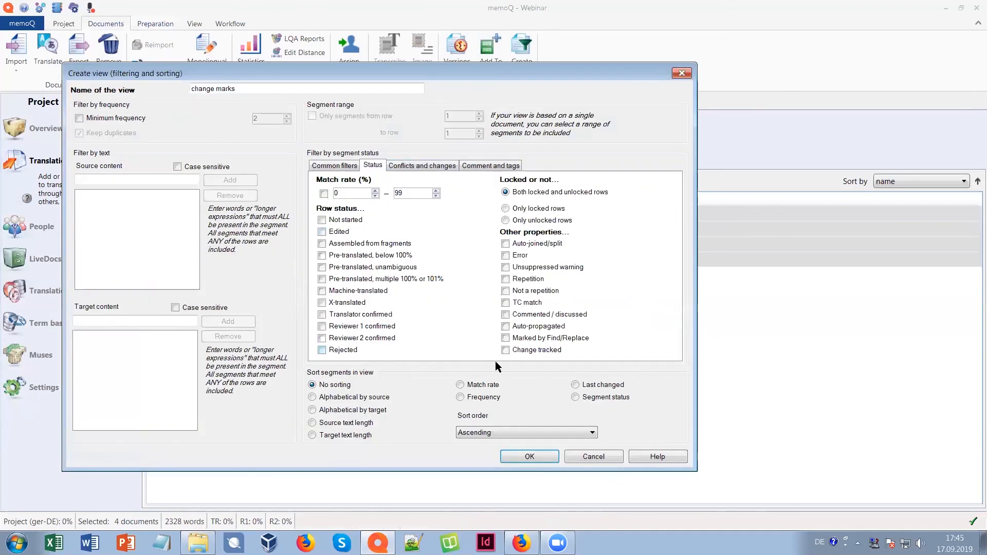
left_click(505, 338)
left_click(527, 455)
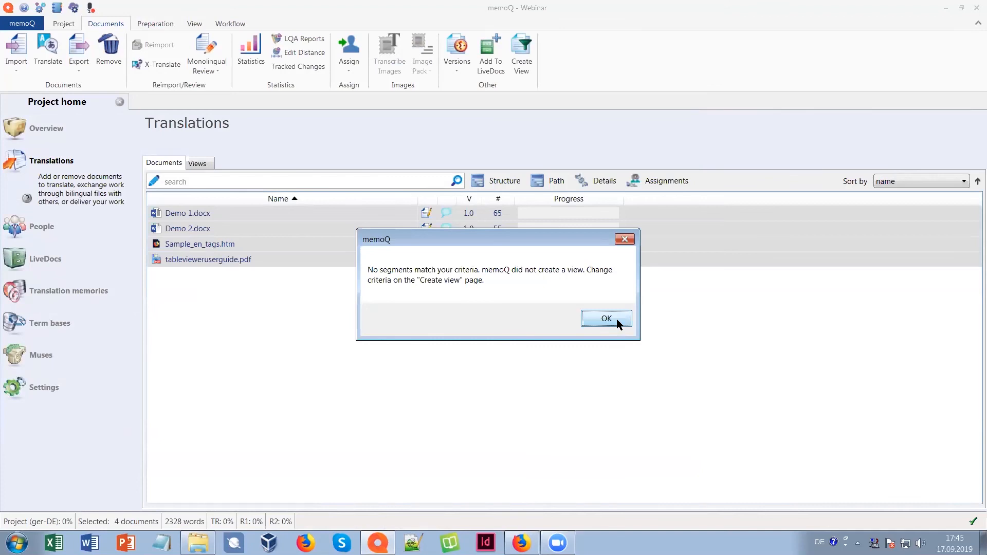
left_click(611, 319)
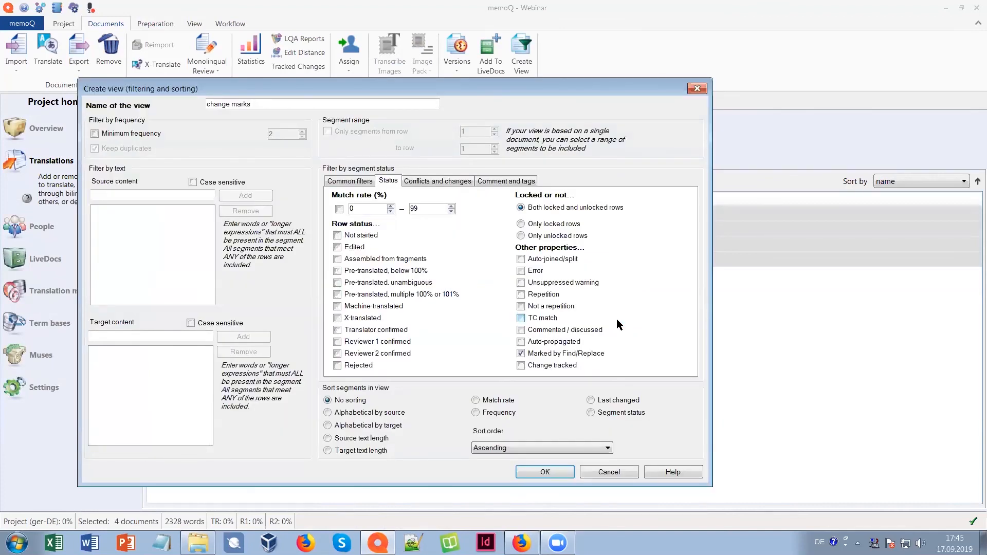
left_click(604, 470)
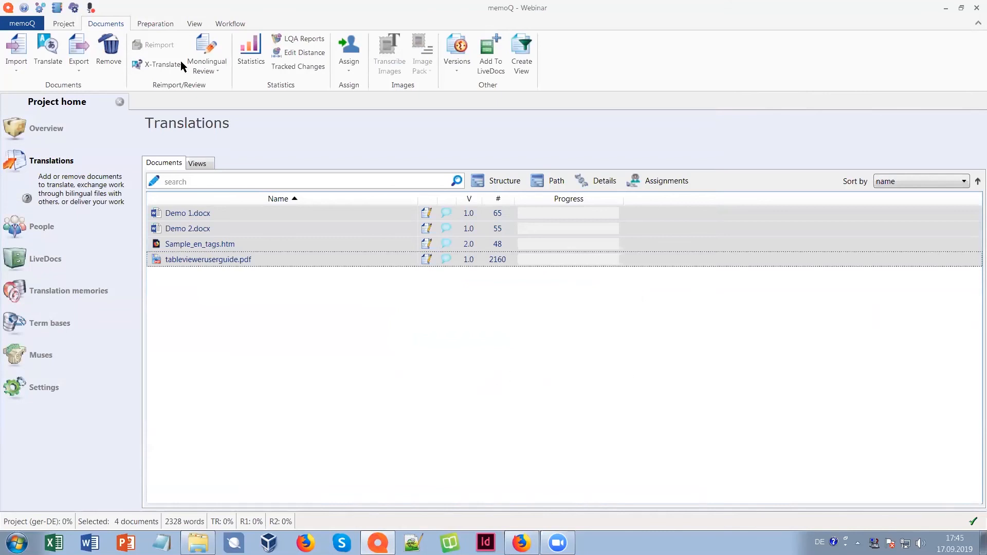
Open Demo 1.docx for translation and bring up the Go to next segment settings.
left_click(174, 211)
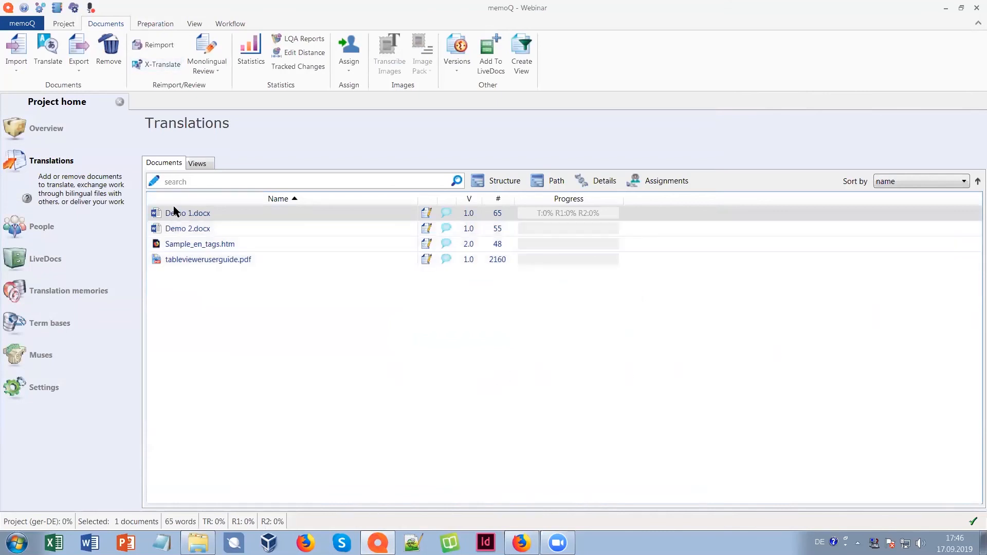
double_click(173, 209)
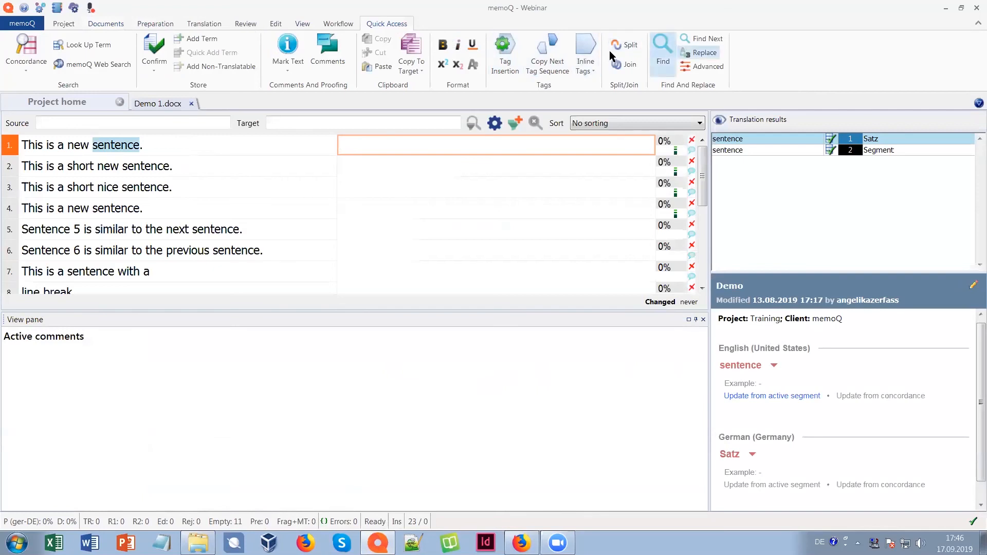
left_click(272, 24)
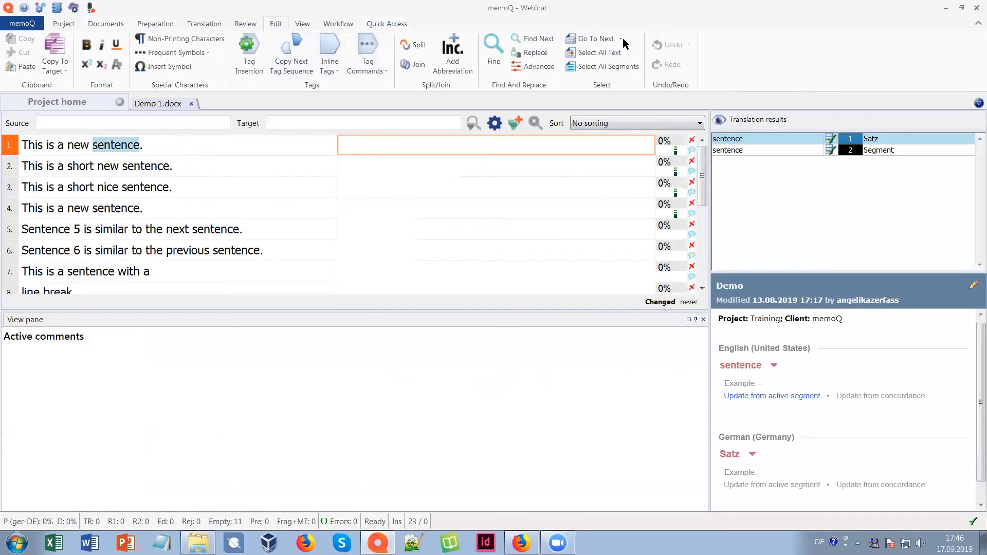
left_click(621, 39)
left_click(612, 67)
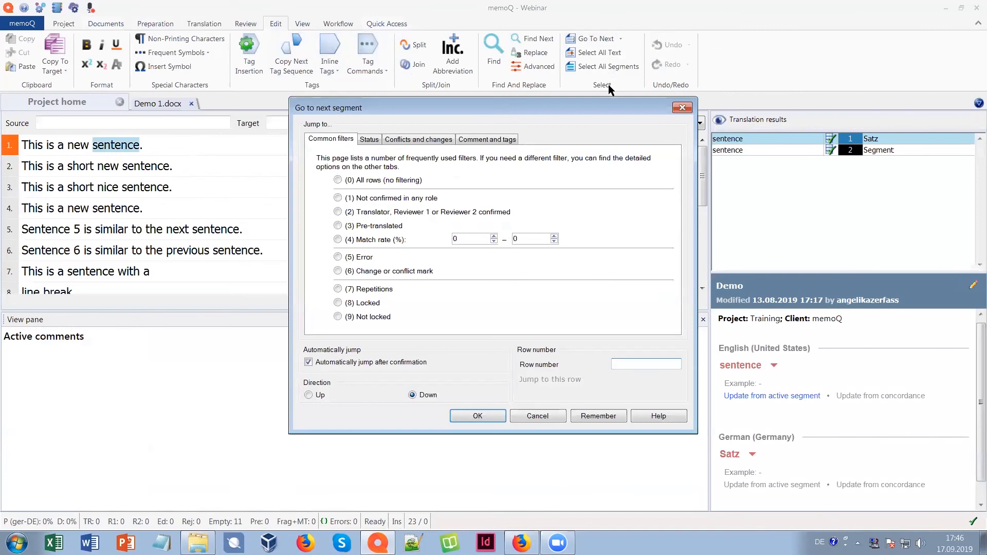
Try adding the three pre-translated row statuses (below 100%, unambiguous, multiple 100% or 101%) to the jump criteria, and cancel.
left_click(372, 143)
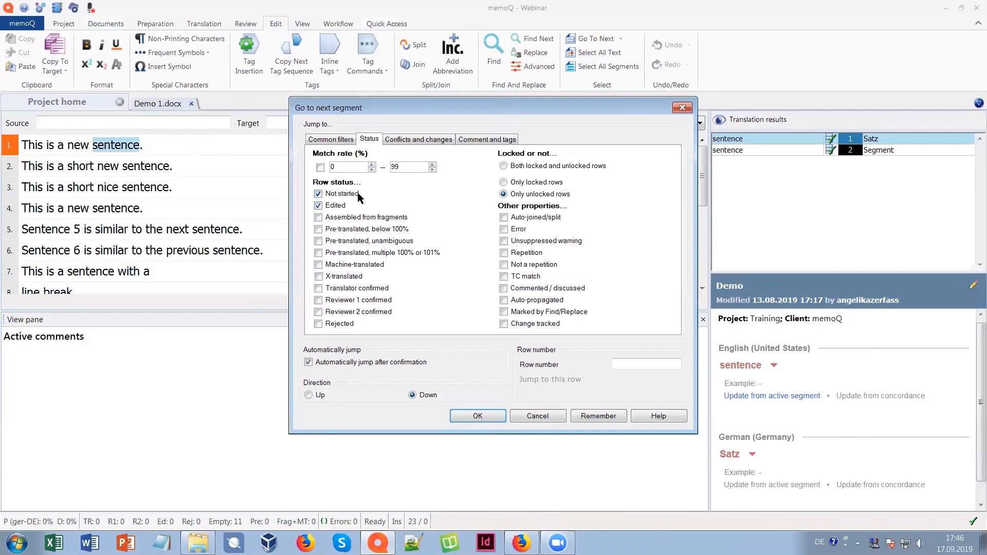
left_click(319, 229)
left_click(318, 241)
left_click(318, 253)
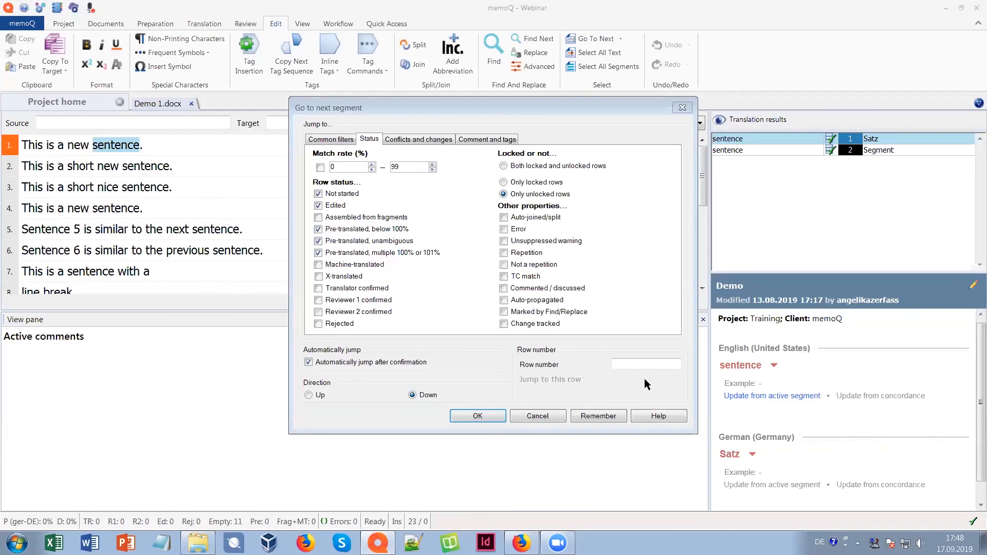
left_click(536, 417)
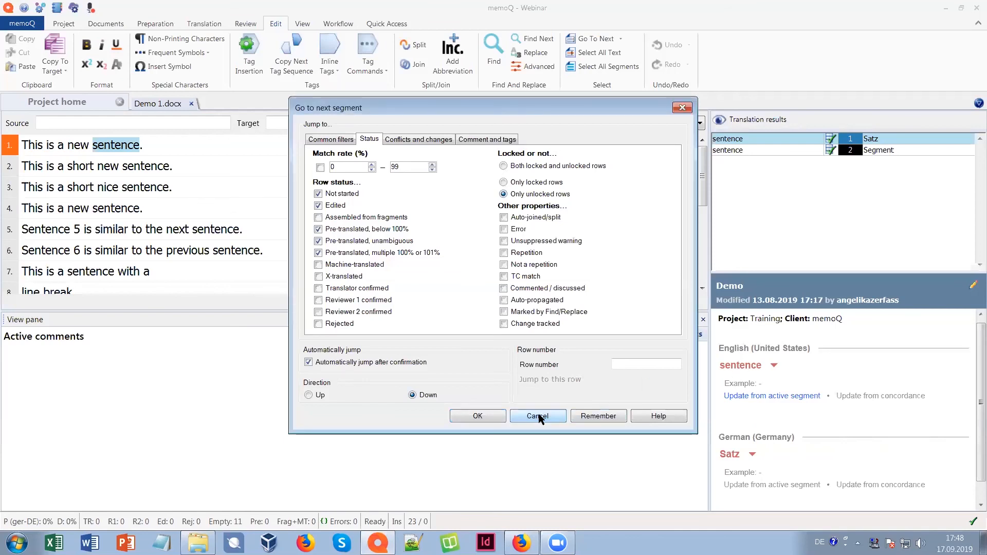
Create a new MT settings resource named "webinar" in the project's settings and acknowledge the data protection warning.
left_click(55, 102)
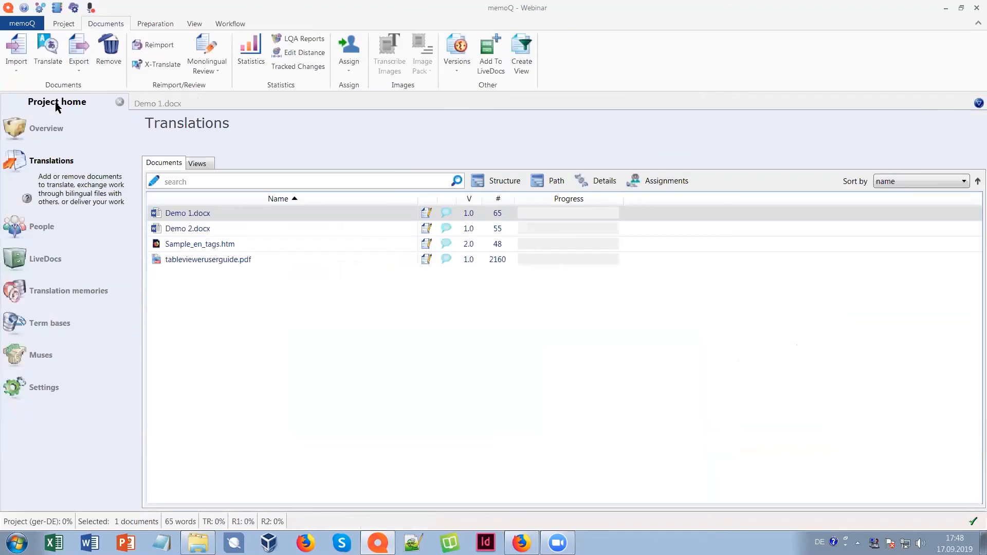
left_click(63, 389)
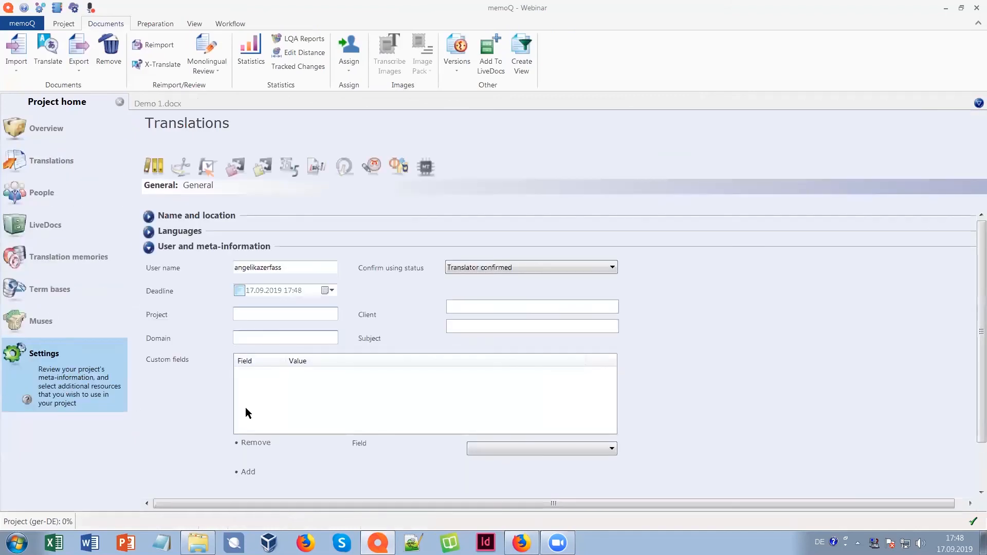
left_click(426, 166)
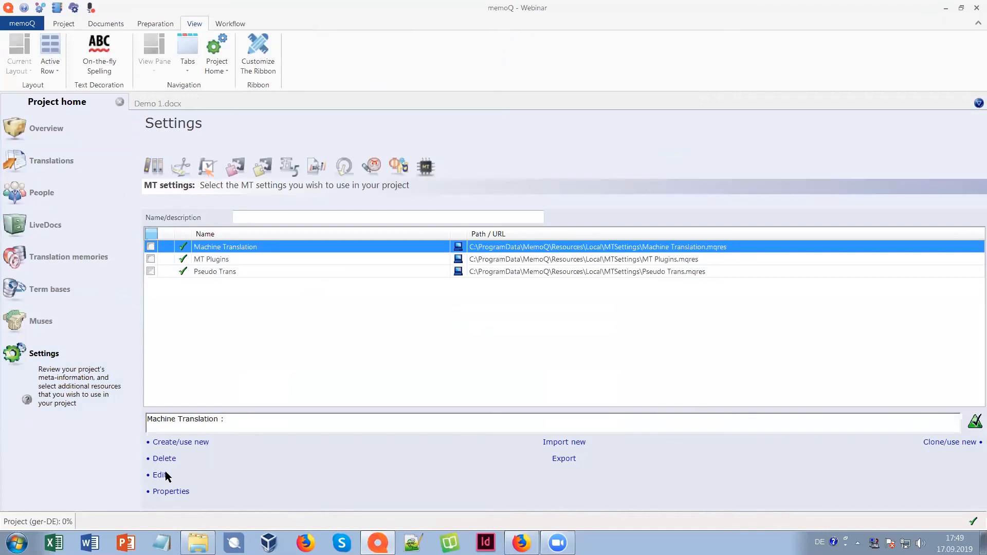
left_click(189, 442)
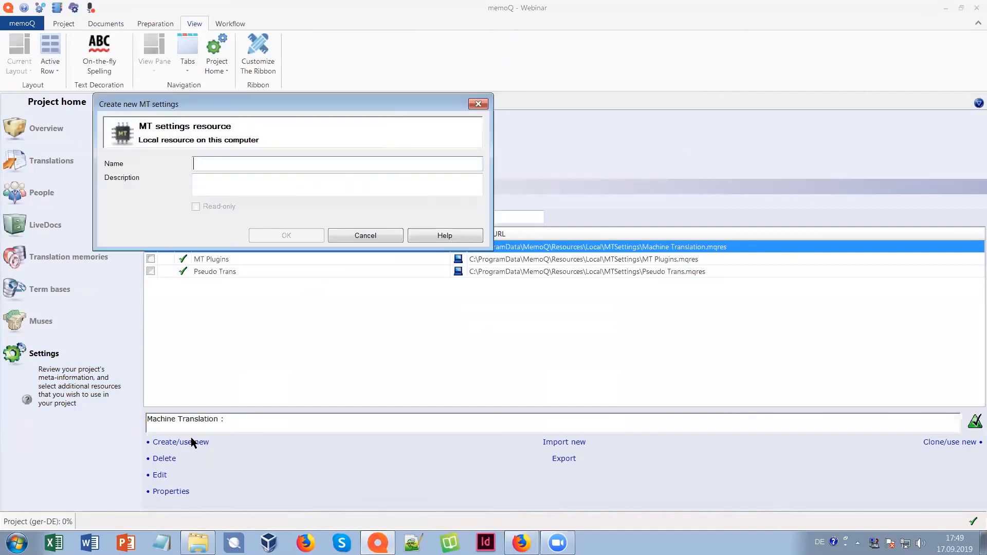
type("webinar")
key("Return")
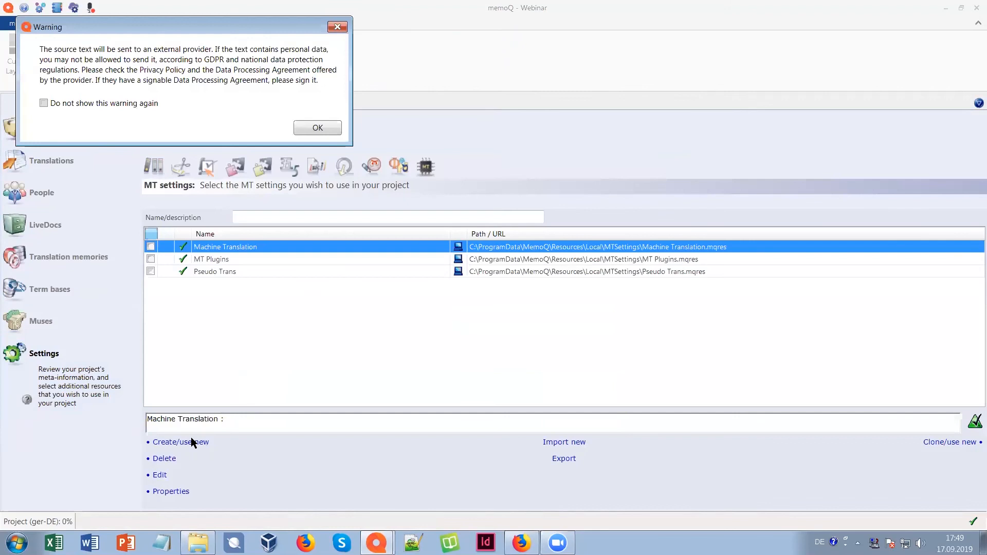
left_click(320, 127)
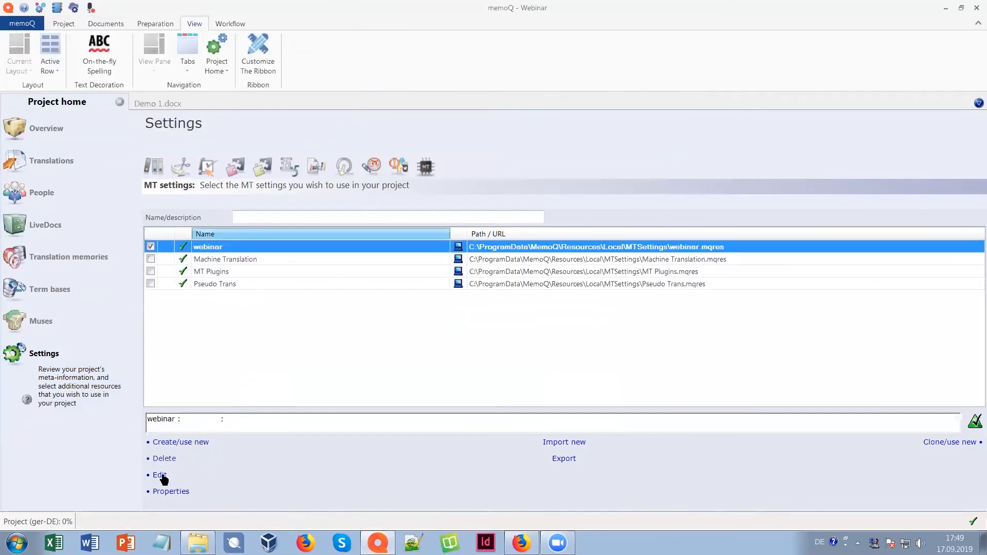
Edit the webinar MT settings, enable the DeepL MT Plugin, and view its plugin settings without changing them.
left_click(161, 474)
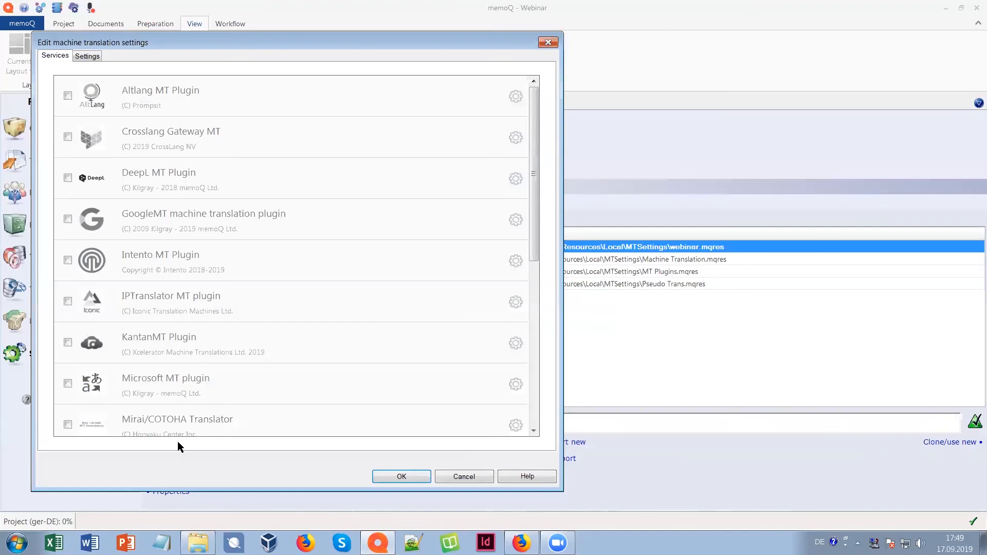
left_click(515, 180)
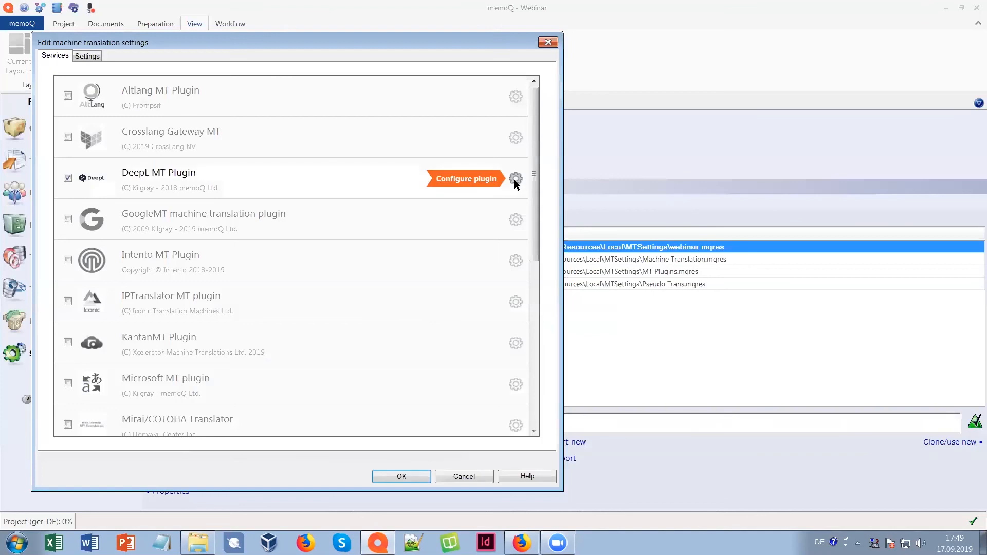
left_click(515, 179)
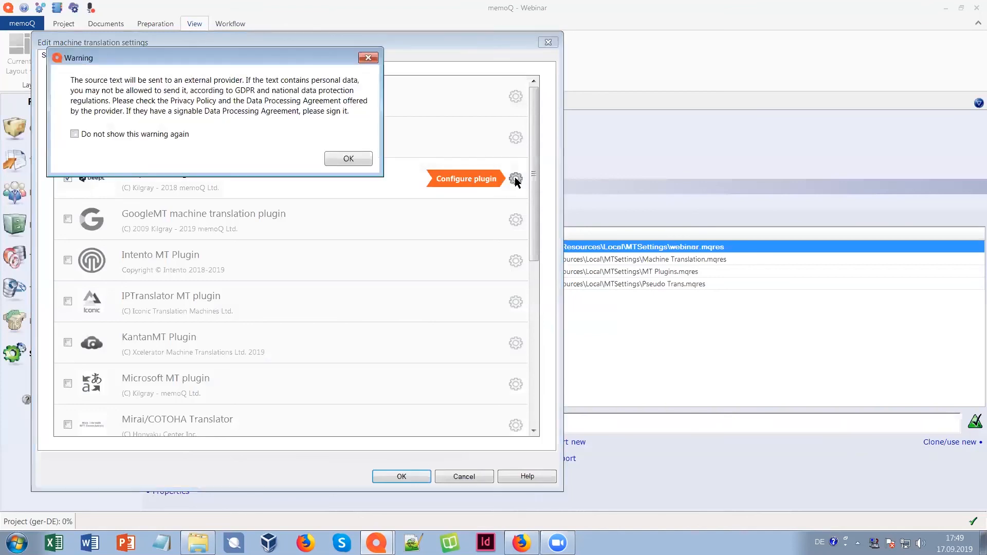
left_click(368, 159)
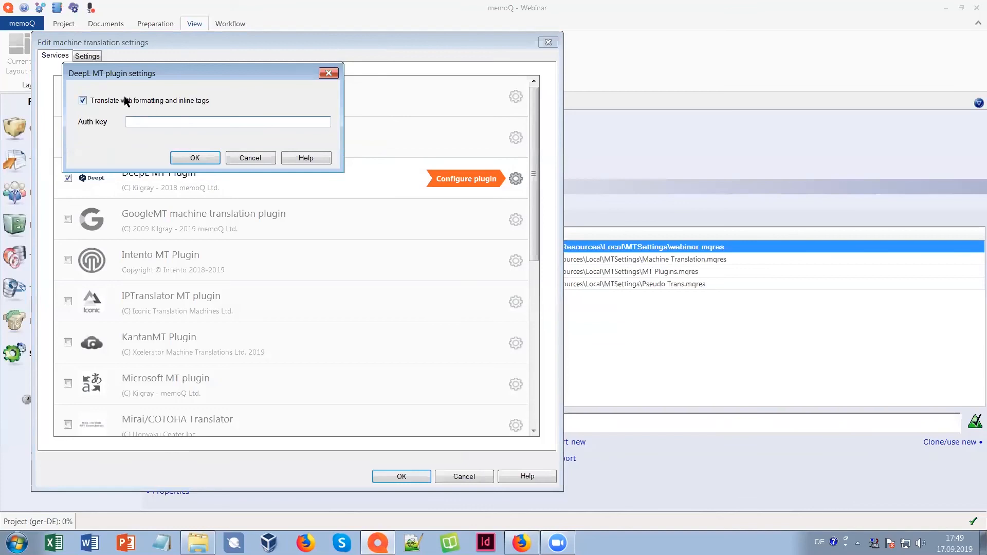
left_click(244, 160)
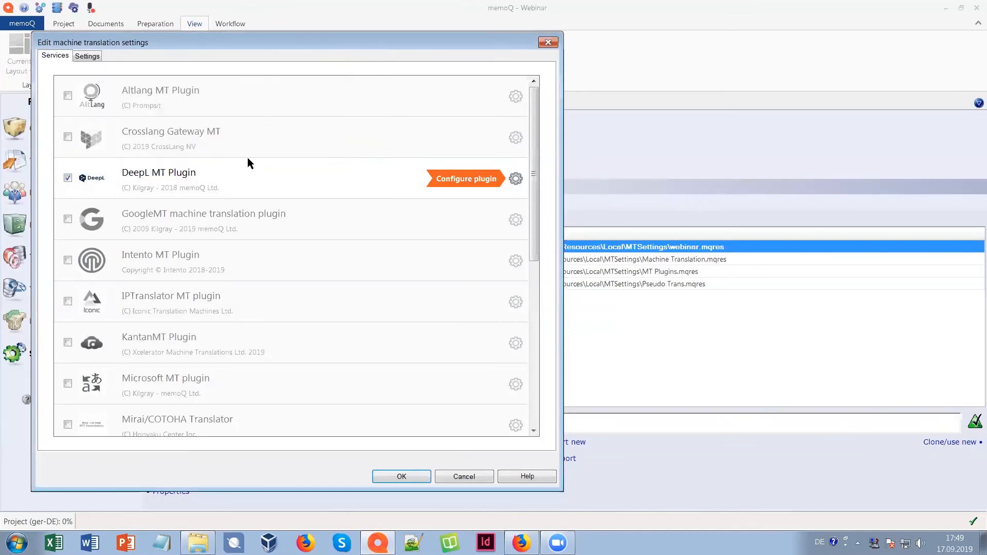
Enable the GoogleMT machine translation plugin and view its plugin settings without changing them.
left_click(517, 220)
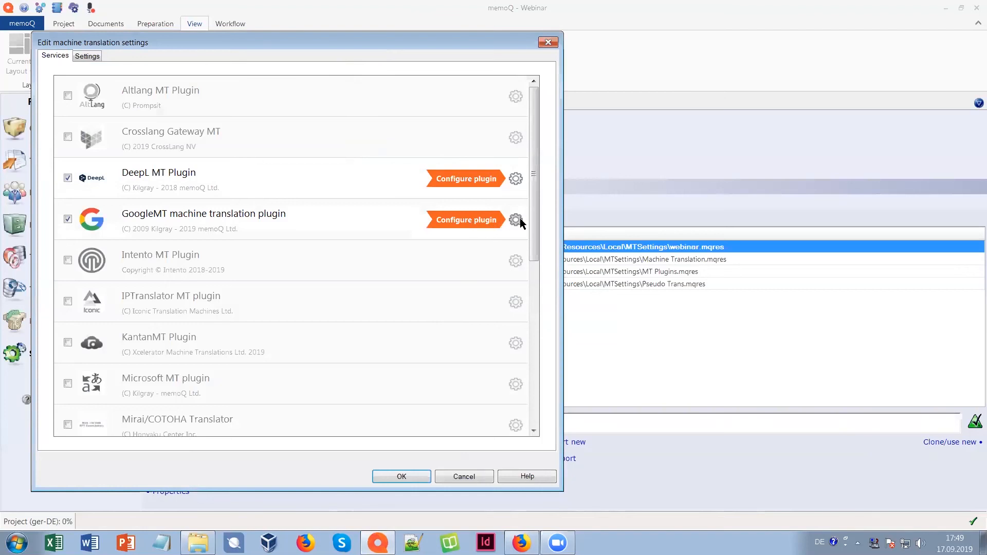
left_click(516, 221)
left_click(385, 186)
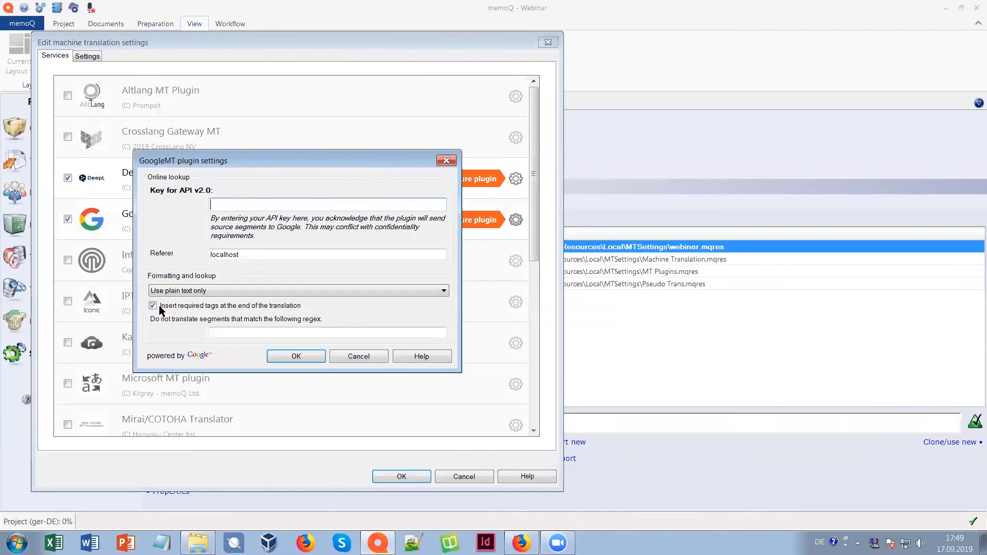
left_click(359, 356)
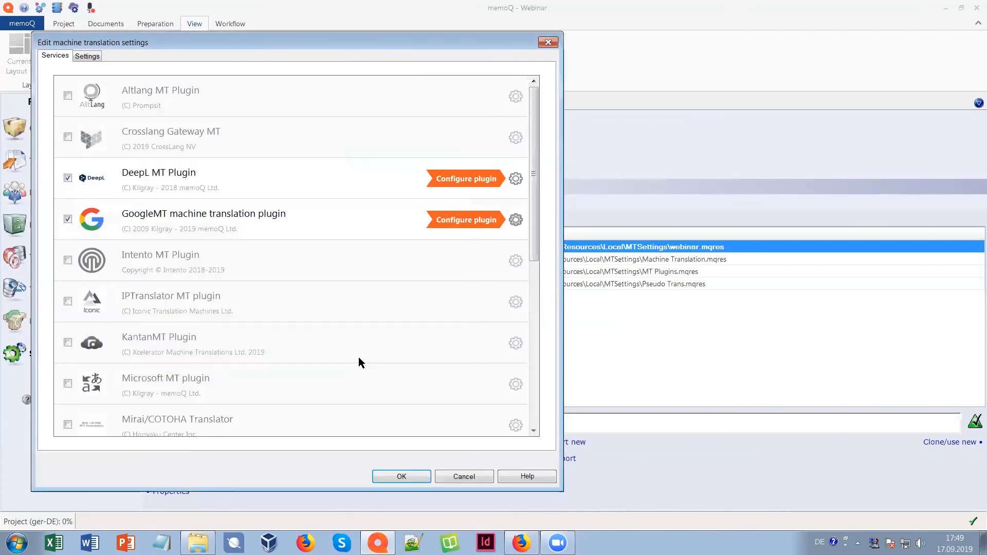
Try enabling the Microsoft MT plugin in the webinar MT settings, and cancel the machine translation settings.
left_click(186, 387)
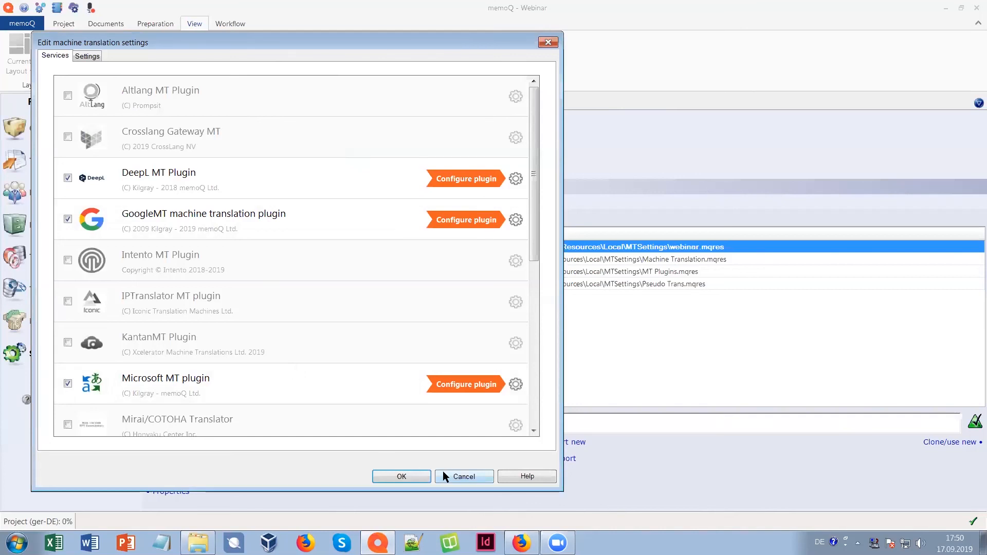
left_click(467, 476)
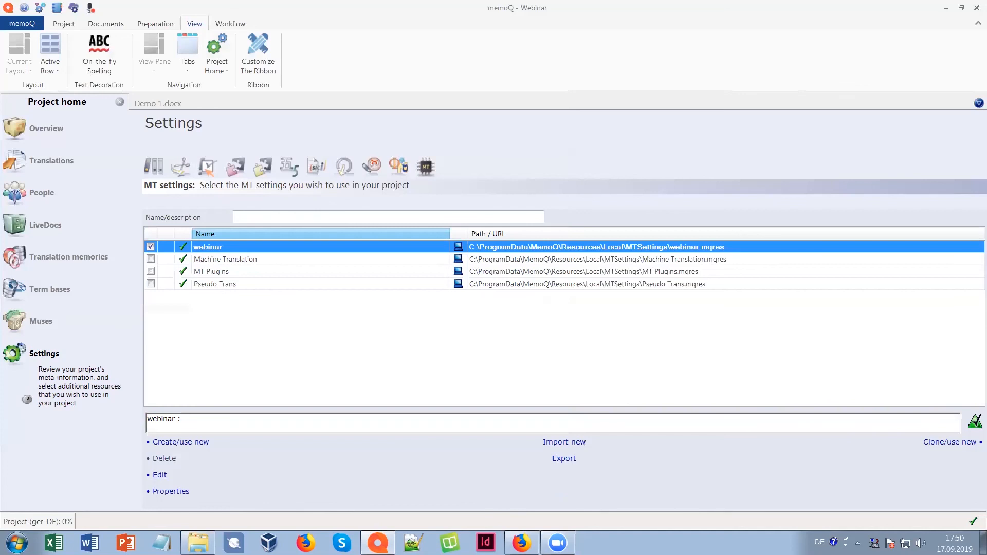
Import Sample file.idml from the 02_Translation special folder into the project's translation documents.
left_click(66, 160)
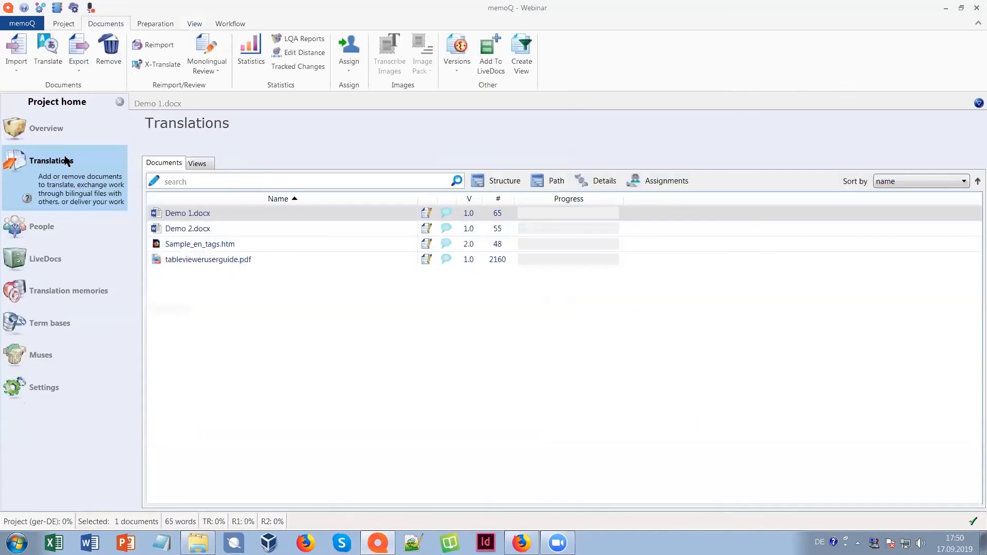
left_click(16, 64)
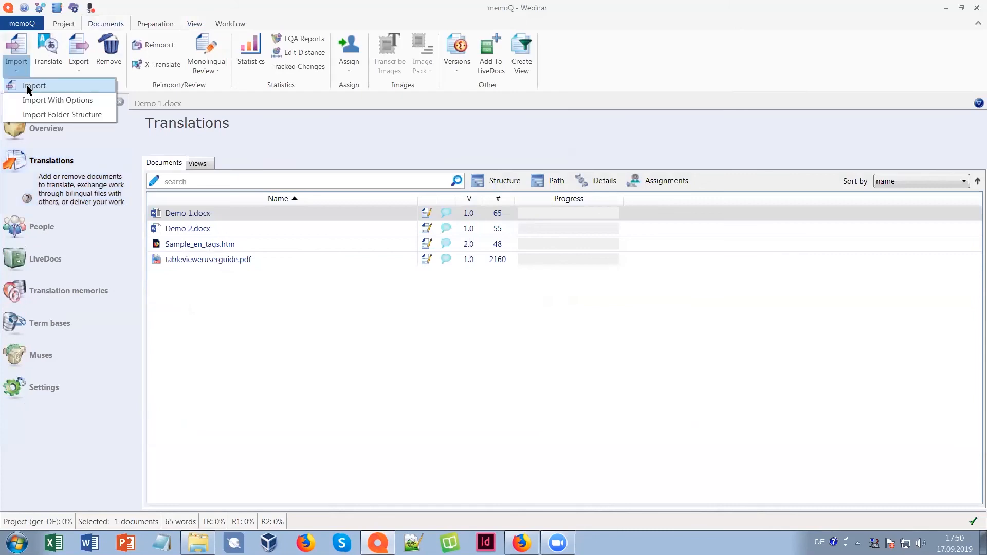
left_click(27, 84)
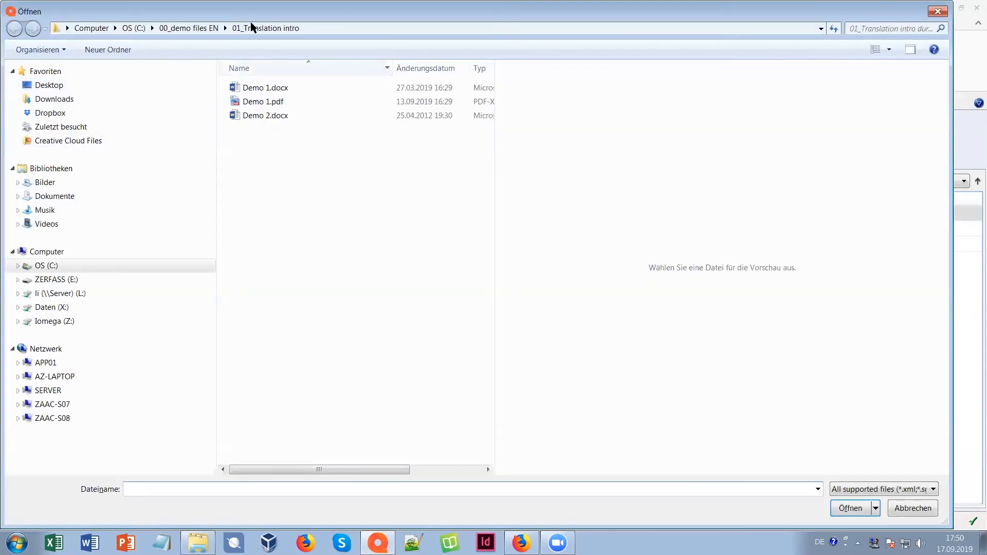
left_click(208, 29)
double_click(282, 103)
double_click(282, 117)
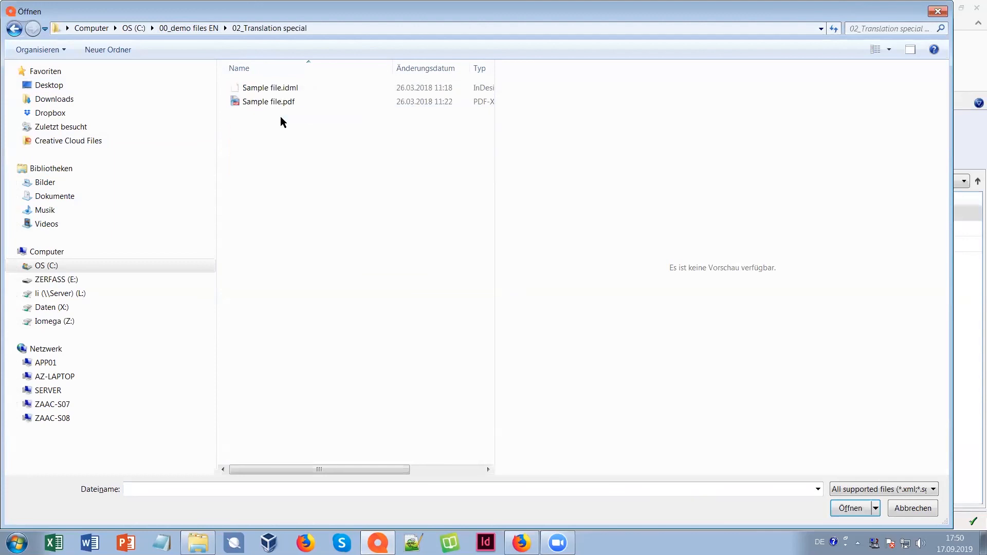
double_click(284, 90)
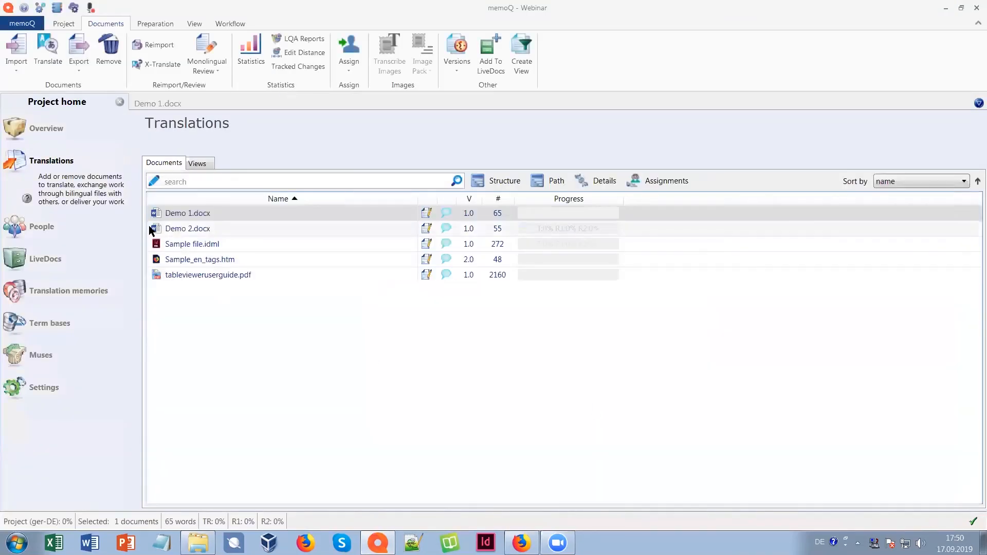
Open Sample file.idml for translation and start exporting it with a chosen path.
double_click(170, 244)
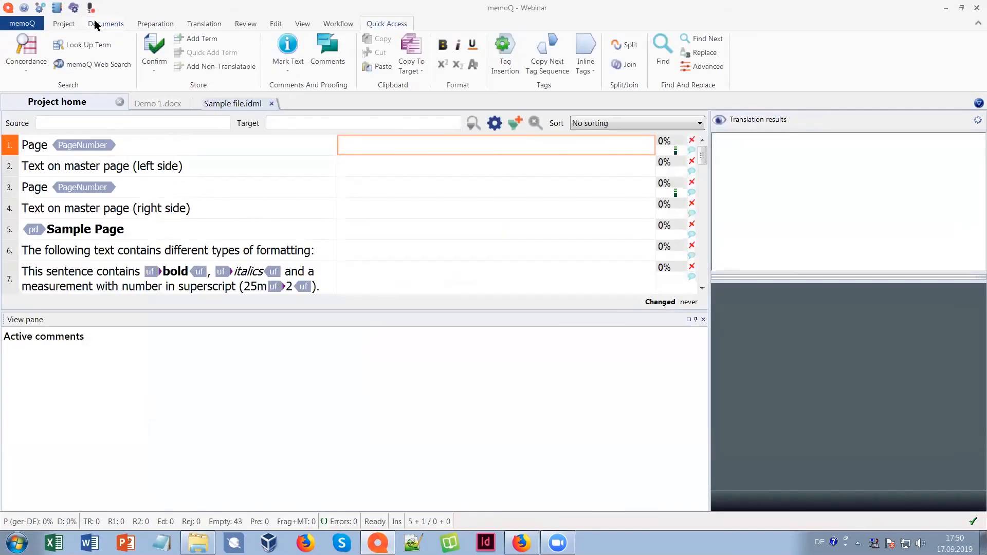
left_click(77, 65)
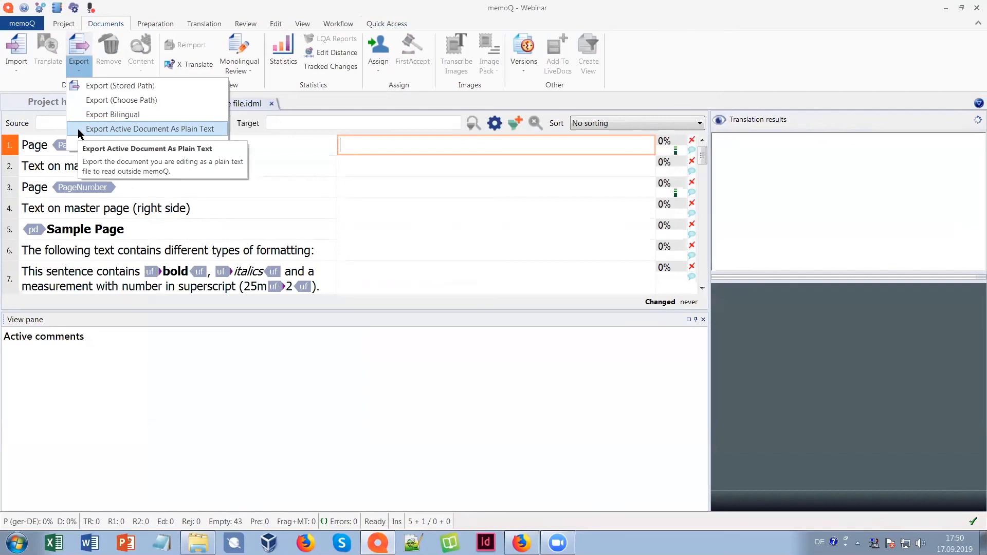
left_click(99, 104)
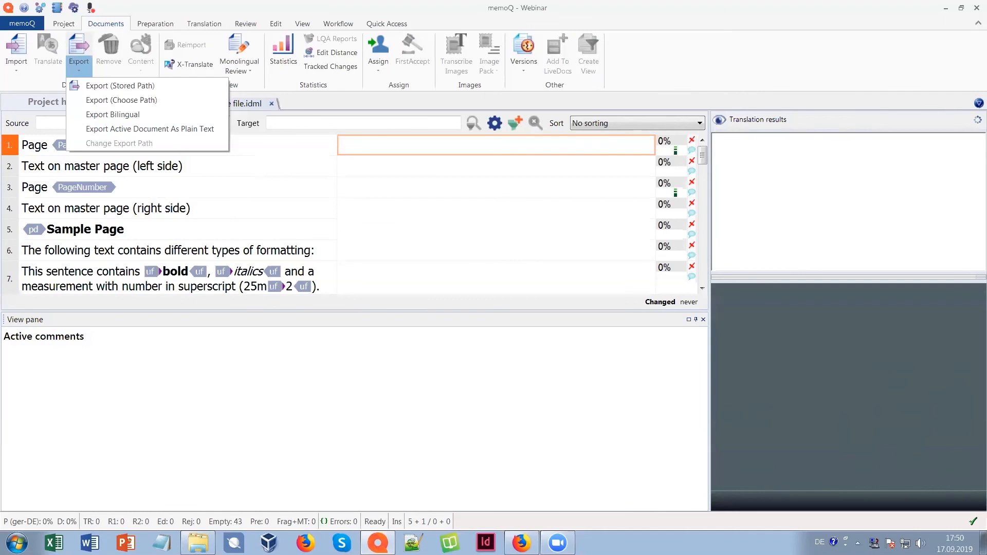